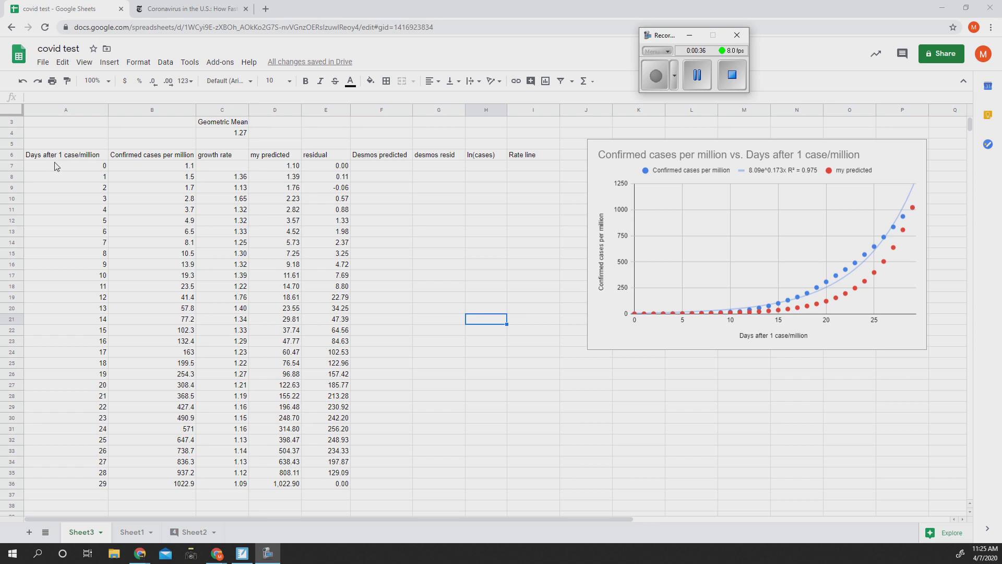
# Insert a chart of the residual column against days after 1 case/million, using A6:A36 and E6:E36.
pyautogui.moveTo(76, 156); pyautogui.dragTo(86, 490)
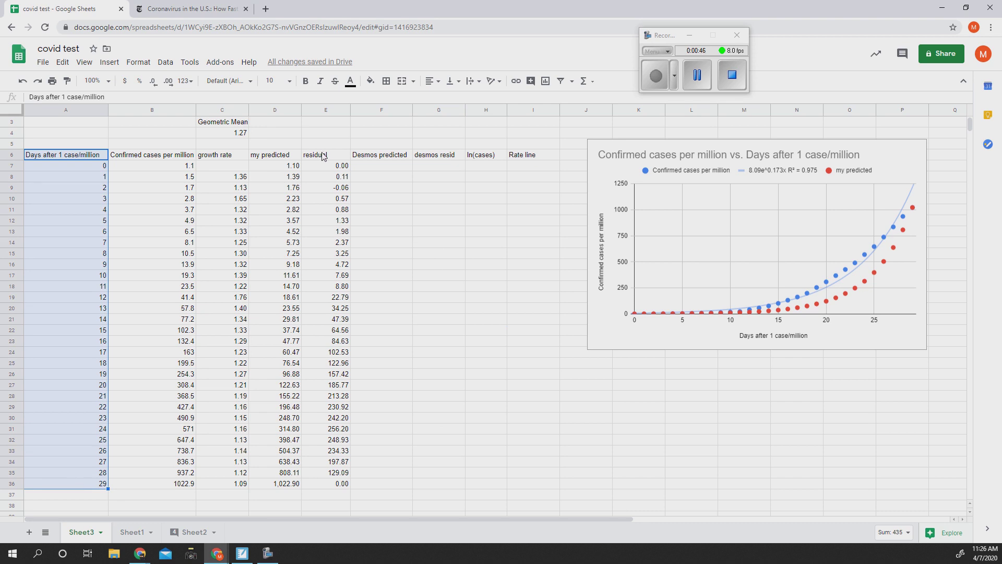
pyautogui.moveTo(324, 156); pyautogui.dragTo(347, 488)
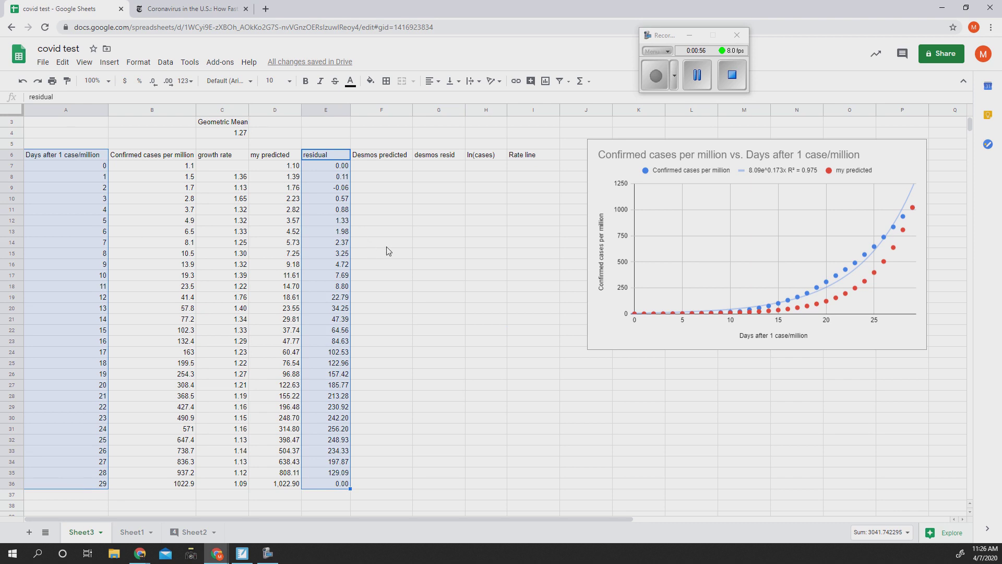
pyautogui.click(109, 62)
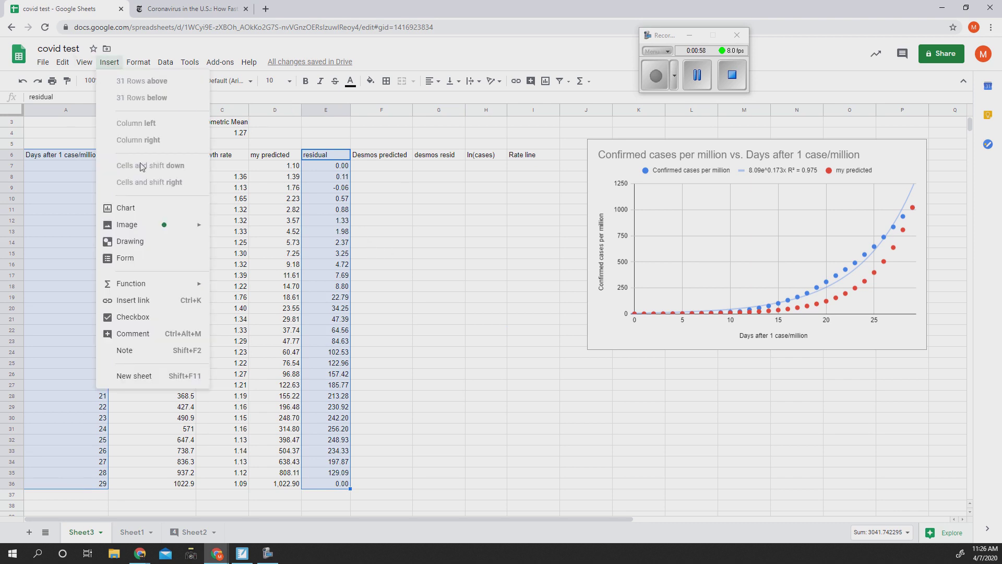
pyautogui.click(131, 208)
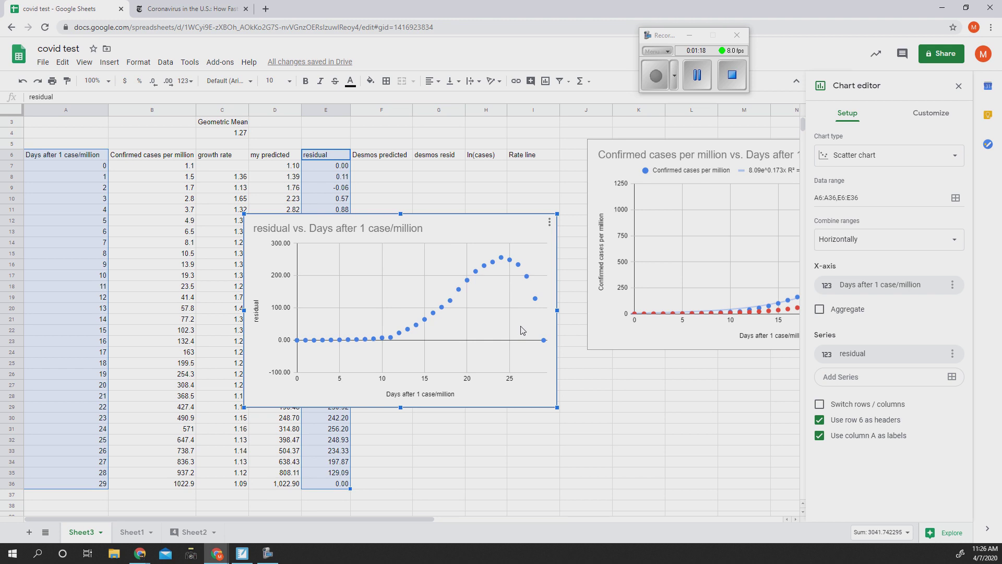
# Move the residual chart into the empty area below the data table, starting around row 40.
pyautogui.scroll(1, 522, 330)
pyautogui.scroll(-5, 522, 330)
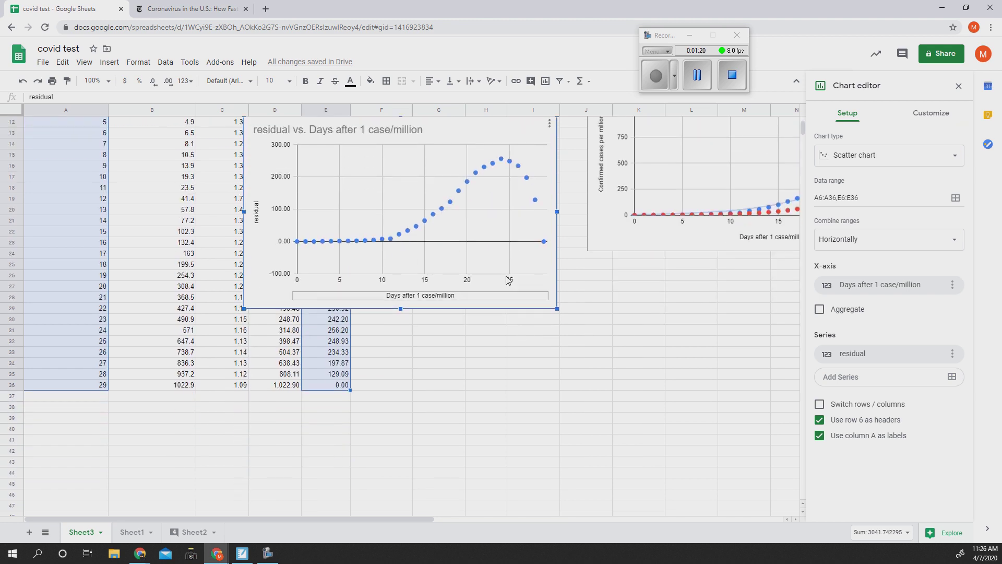
pyautogui.moveTo(441, 125); pyautogui.dragTo(285, 418)
pyautogui.scroll(-5, 445, 374)
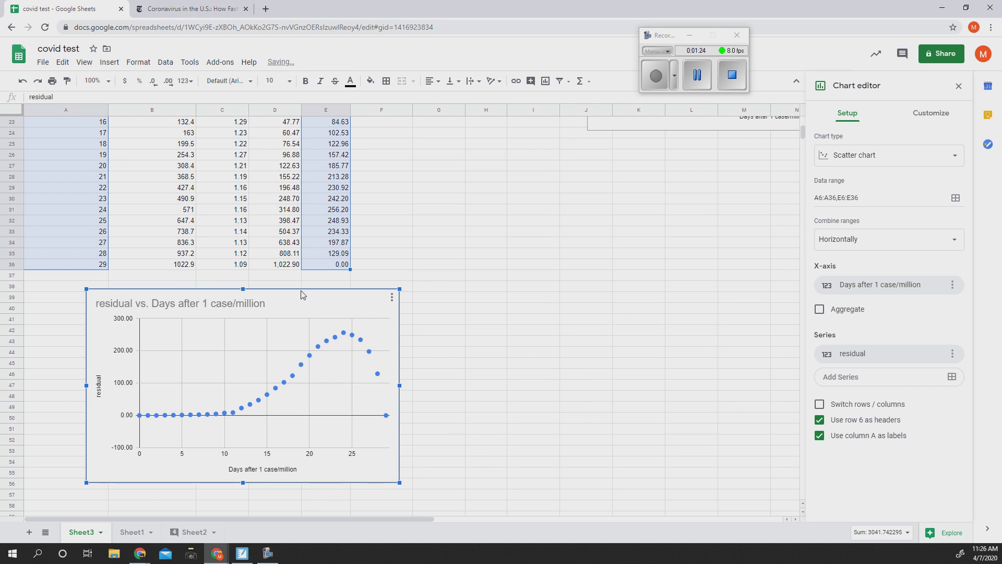
pyautogui.moveTo(294, 296); pyautogui.dragTo(267, 326)
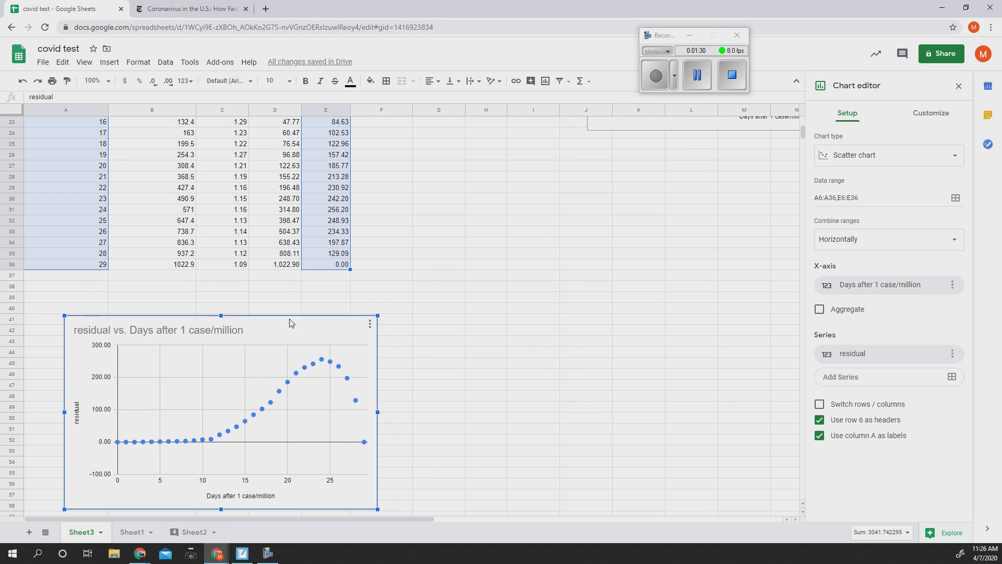
pyautogui.moveTo(264, 321); pyautogui.dragTo(234, 310)
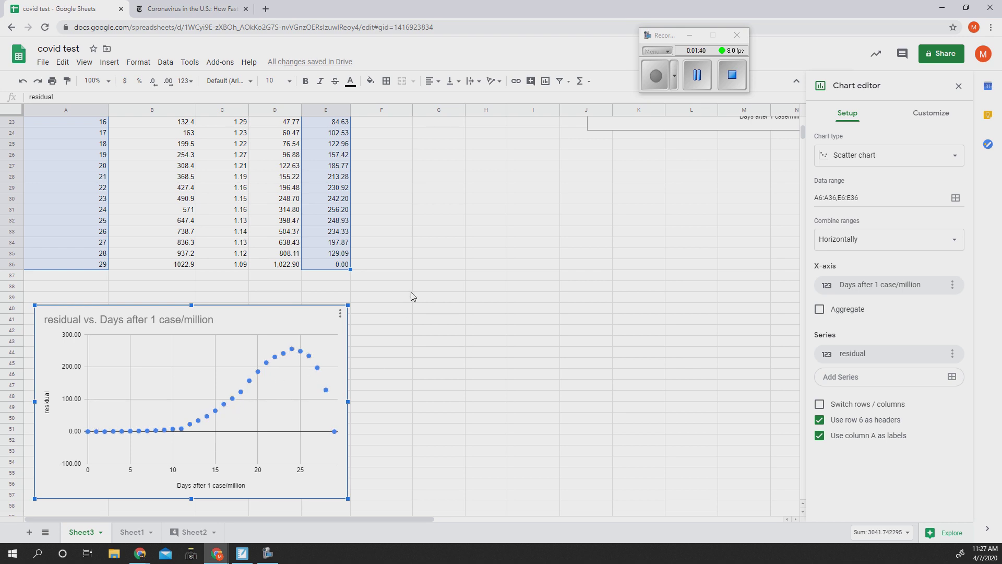
pyautogui.click(402, 341)
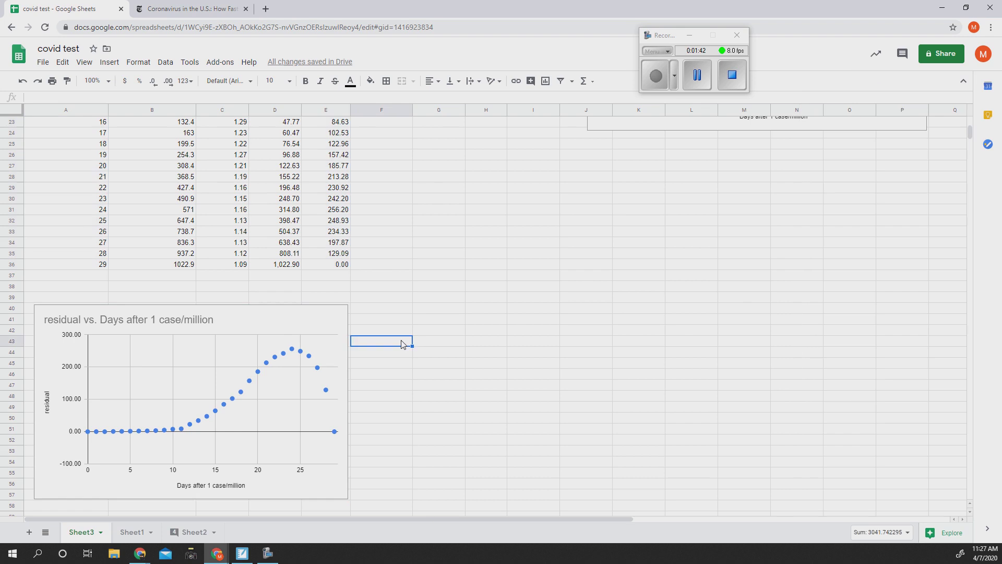
# Copy the days and confirmed cases per million values in A7:B36.
pyautogui.scroll(3, 483, 302)
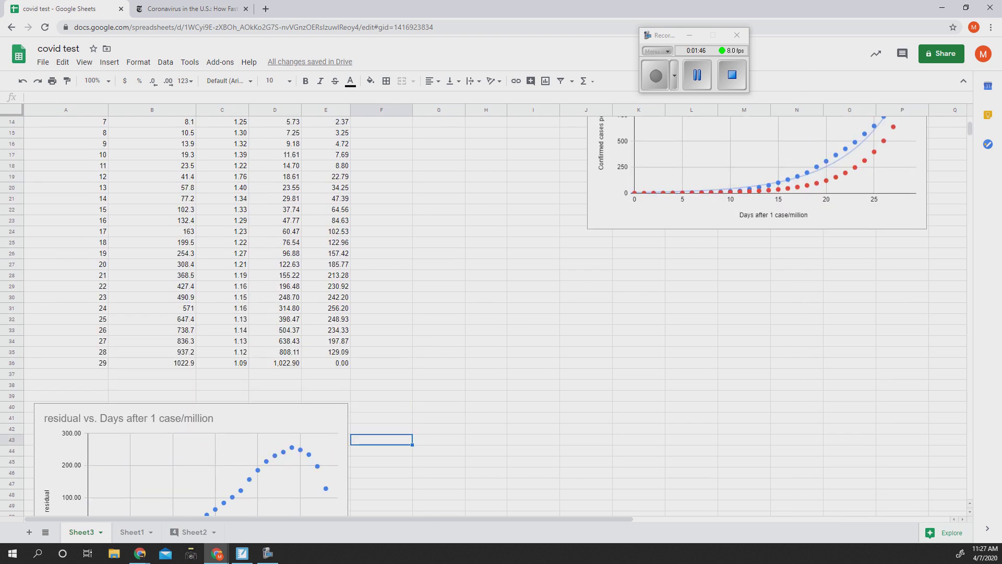
pyautogui.click(463, 322)
pyautogui.scroll(4, 533, 324)
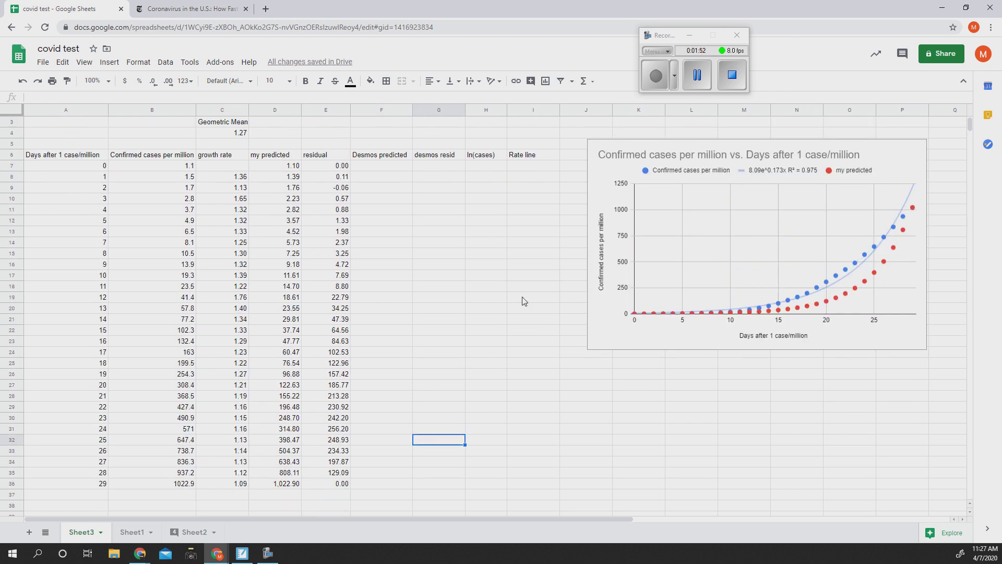
pyautogui.click(405, 220)
pyautogui.click(433, 221)
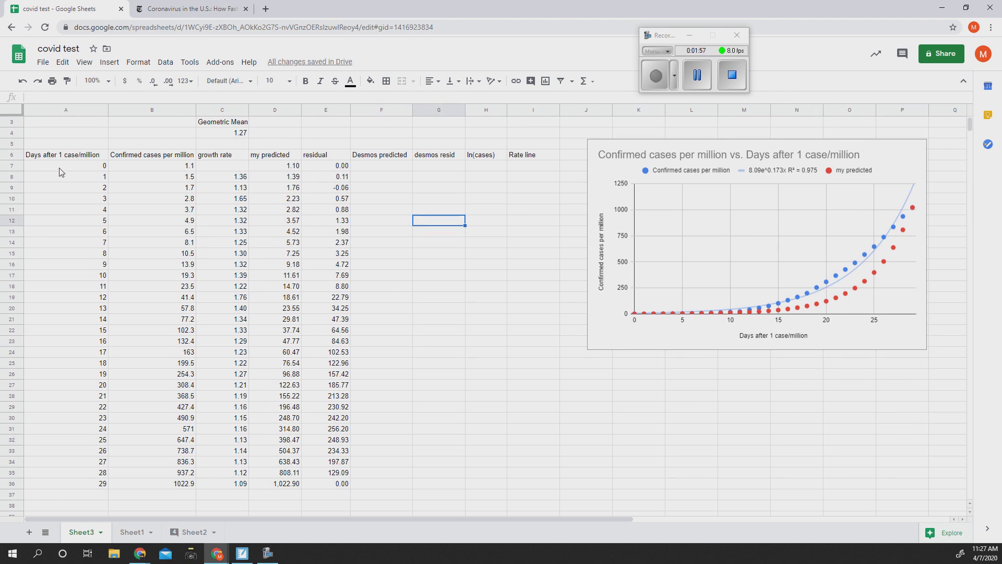
pyautogui.moveTo(60, 168); pyautogui.dragTo(141, 483)
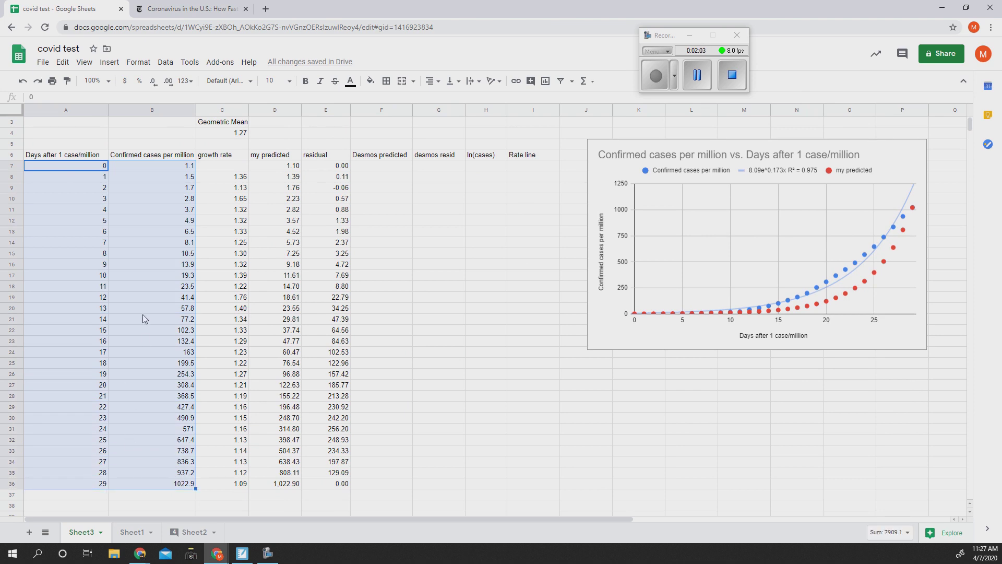
pyautogui.rightClick(139, 295)
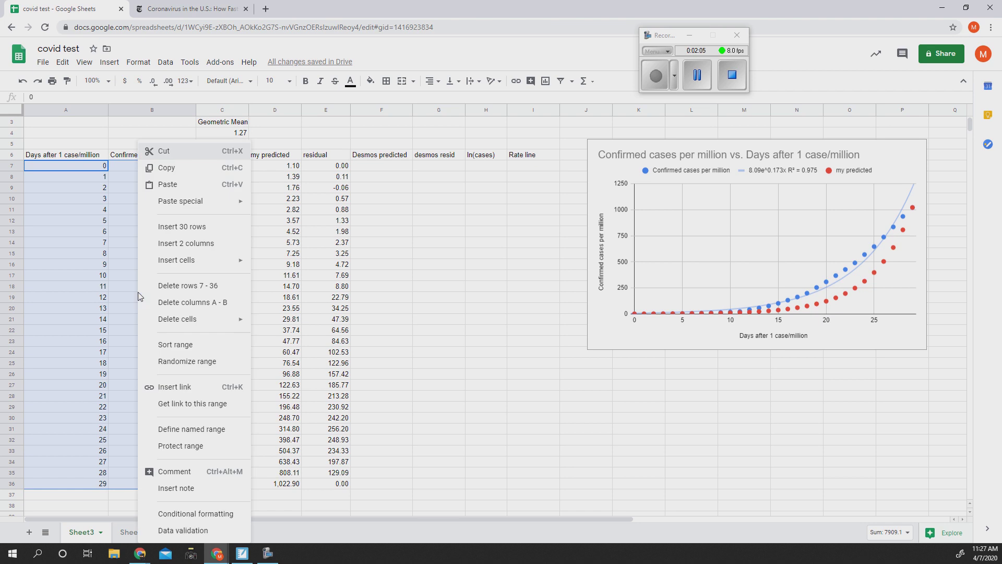
pyautogui.click(166, 167)
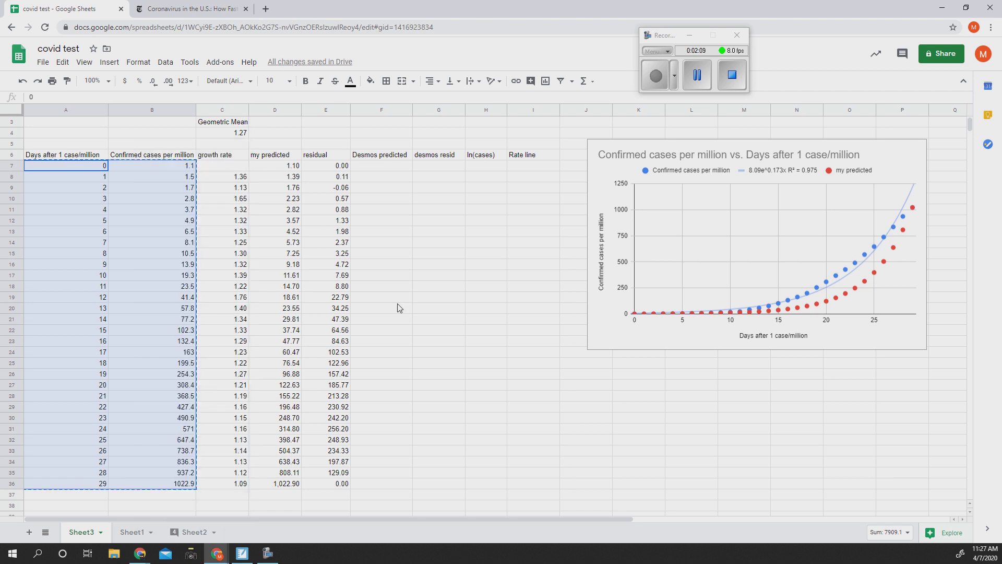
# Open the Desmos graphing calculator from desmos.com in a new browser tab.
pyautogui.moveTo(226, 555)
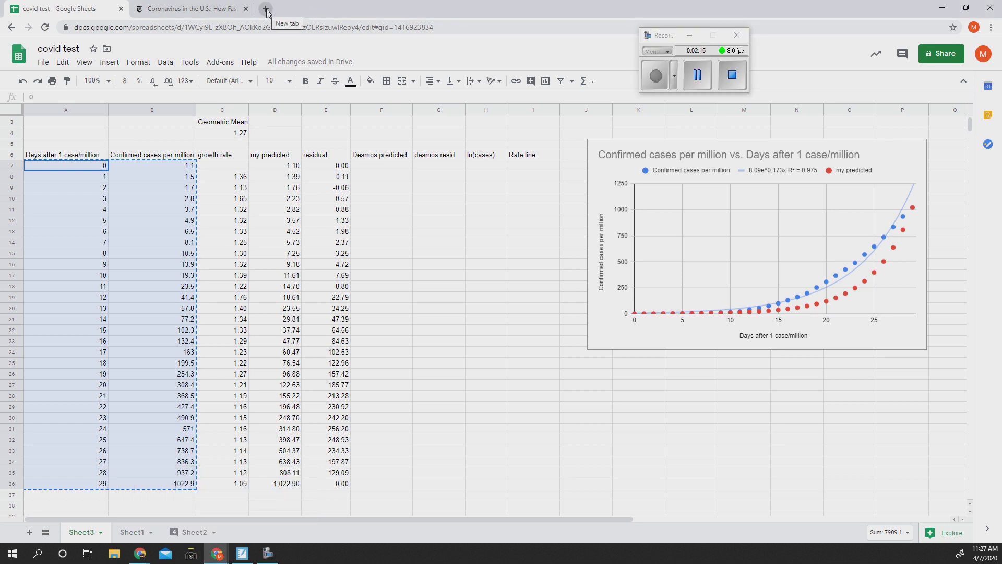
pyautogui.moveTo(140, 553)
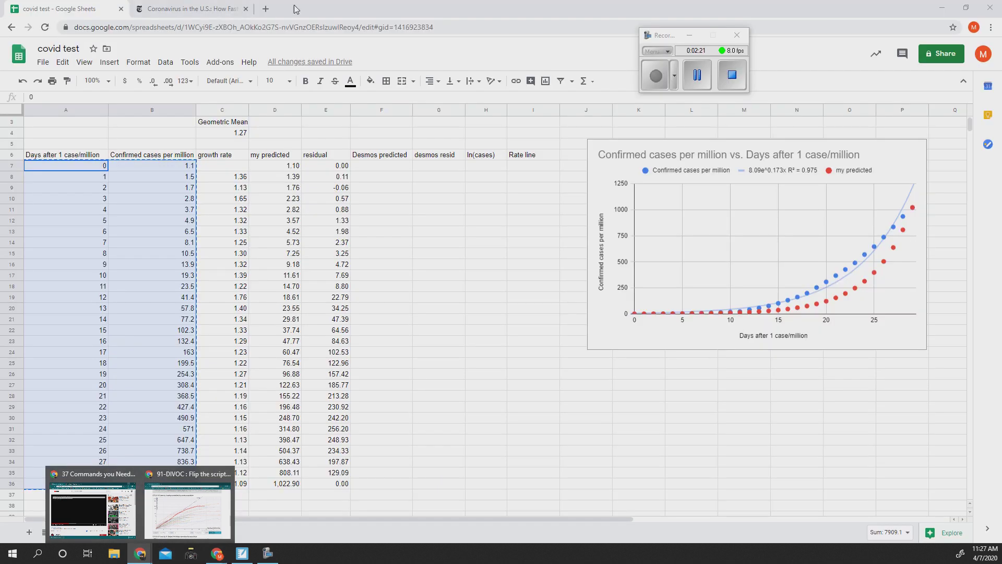
pyautogui.click(266, 9)
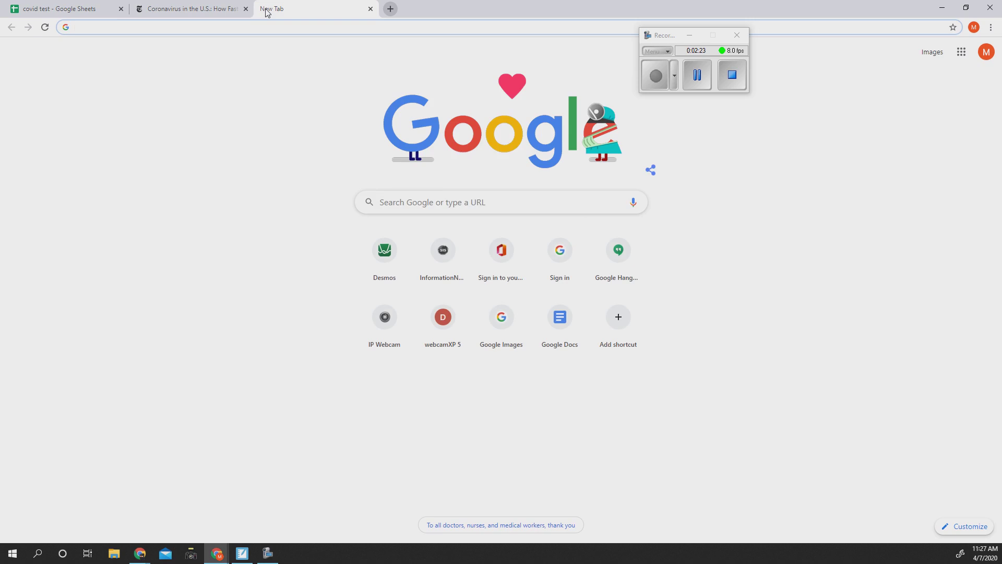
pyautogui.write('des')
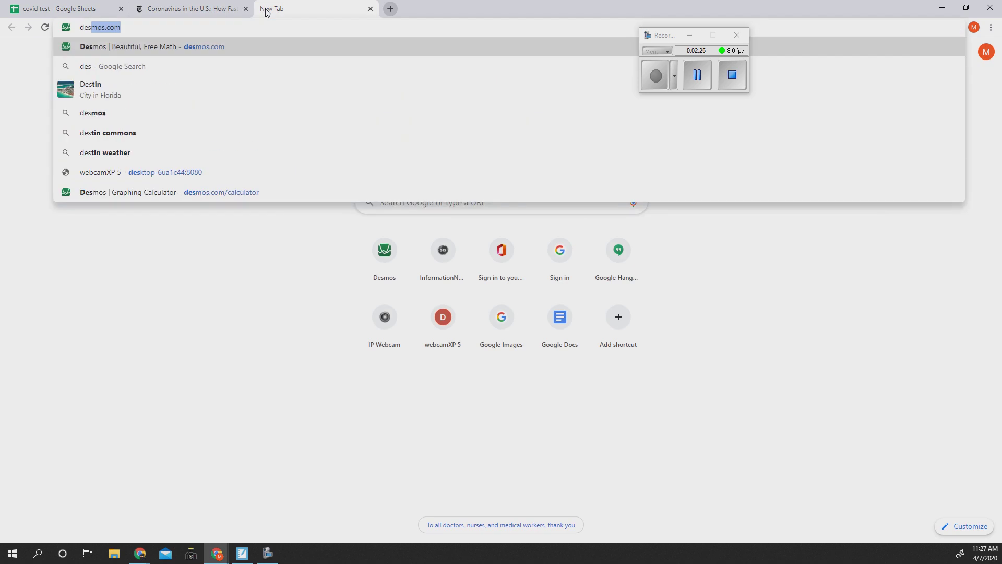
pyautogui.press('Return')
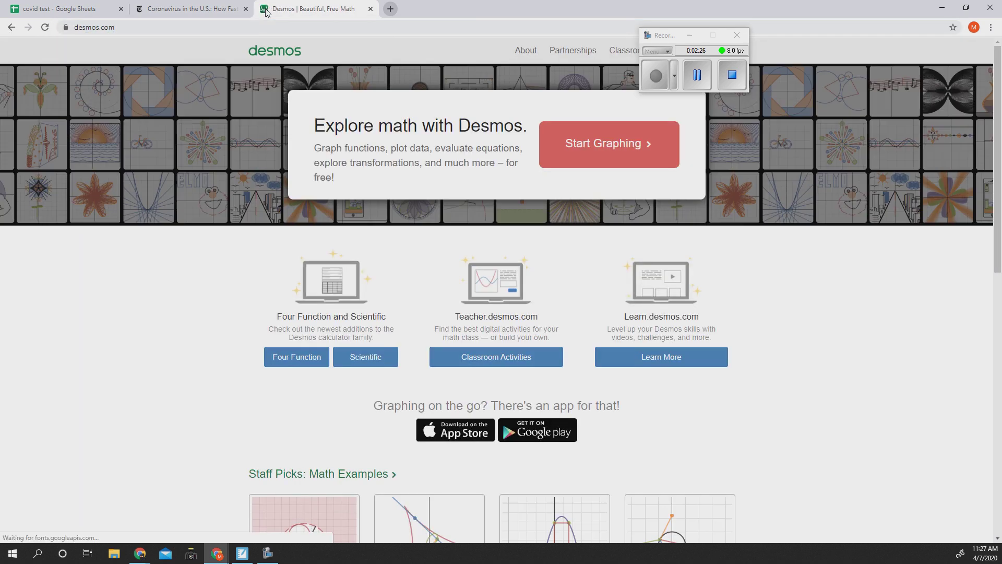
pyautogui.click(631, 135)
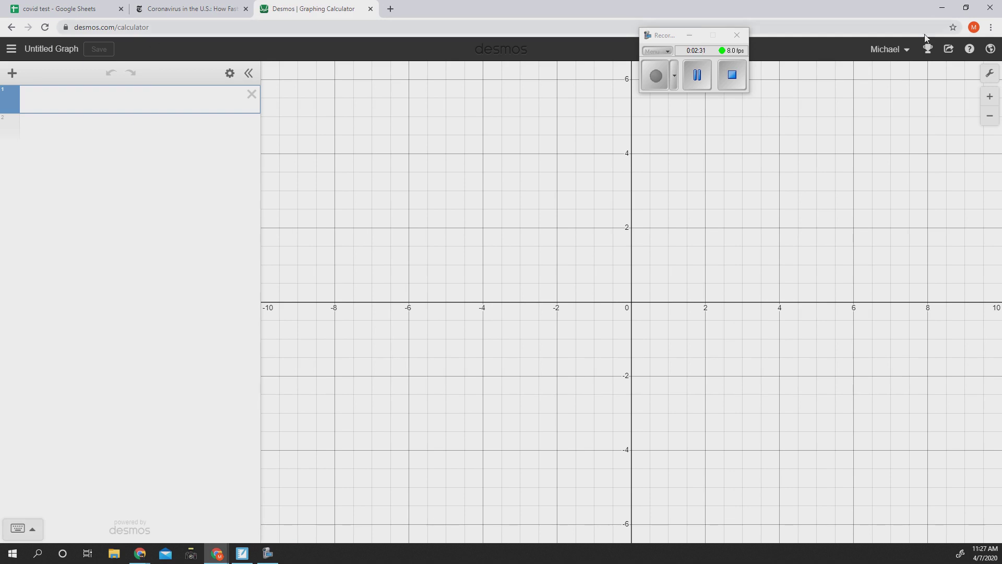
pyautogui.click(908, 55)
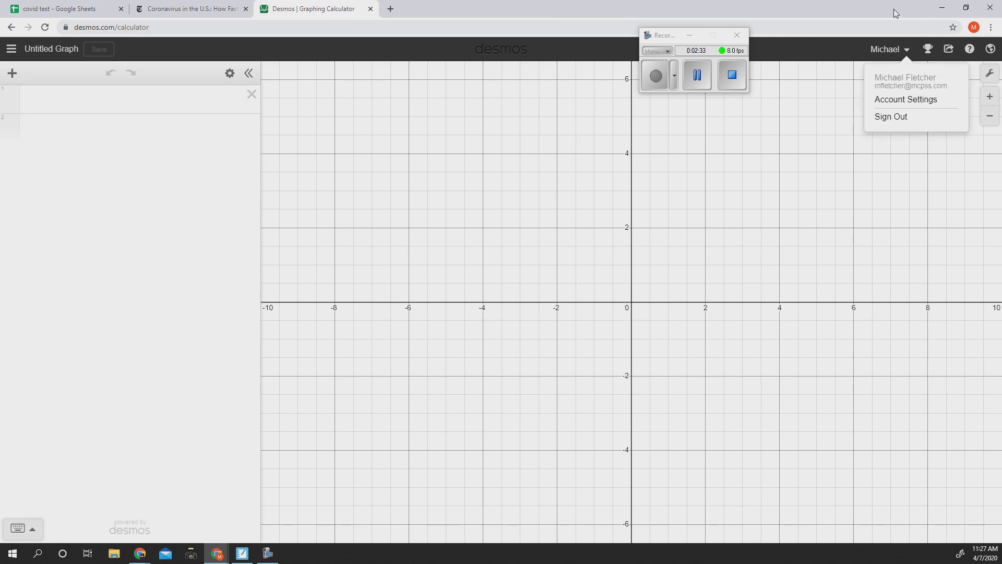
pyautogui.click(843, 49)
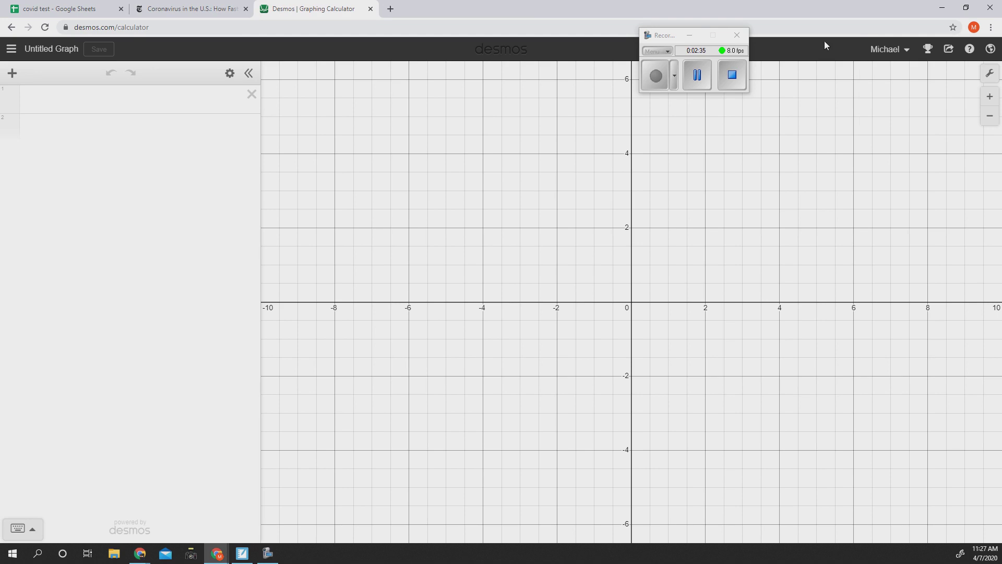
pyautogui.moveTo(666, 37); pyautogui.dragTo(772, 10)
# Paste the copied days and cases data into the first expression line as an x1, y1 table.
pyautogui.click(71, 100)
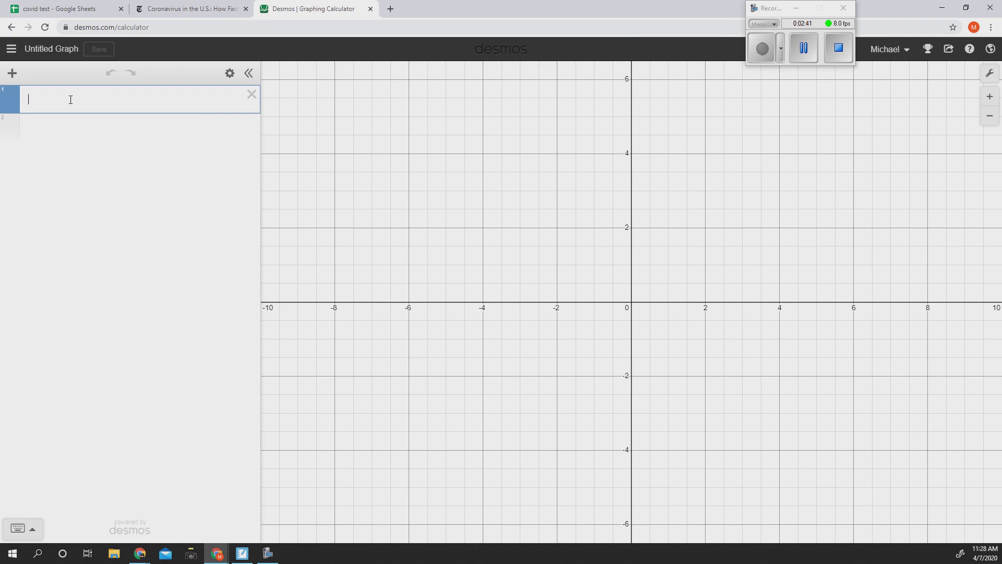
pyautogui.rightClick(63, 103)
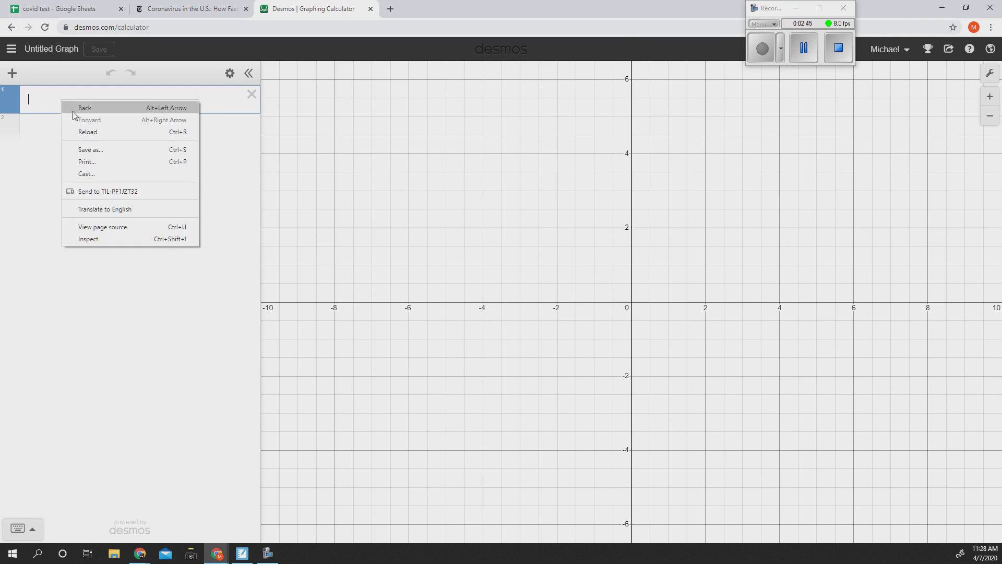
pyautogui.click(47, 142)
pyautogui.click(47, 142)
pyautogui.click(51, 96)
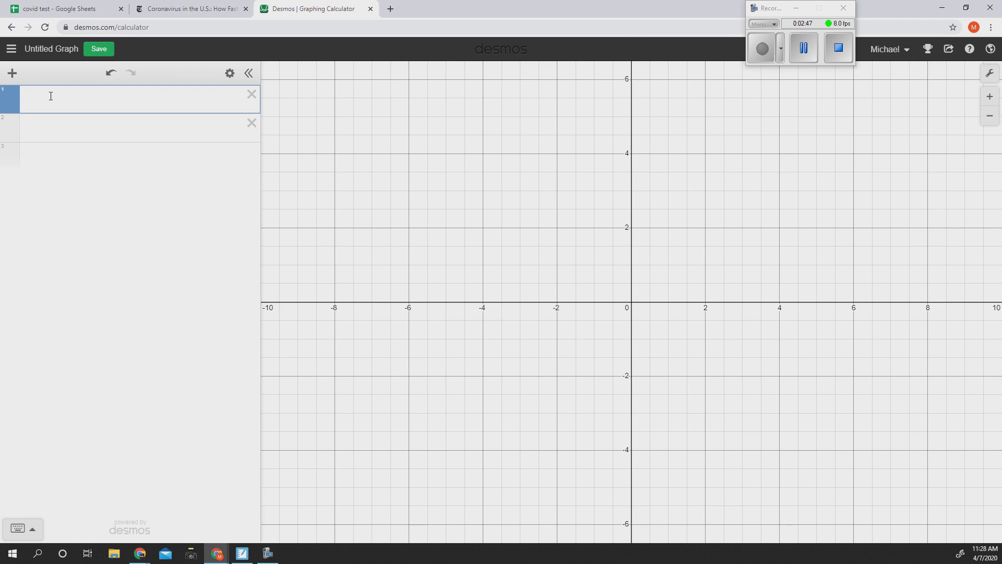
pyautogui.hotkey('ctrl', 'v')
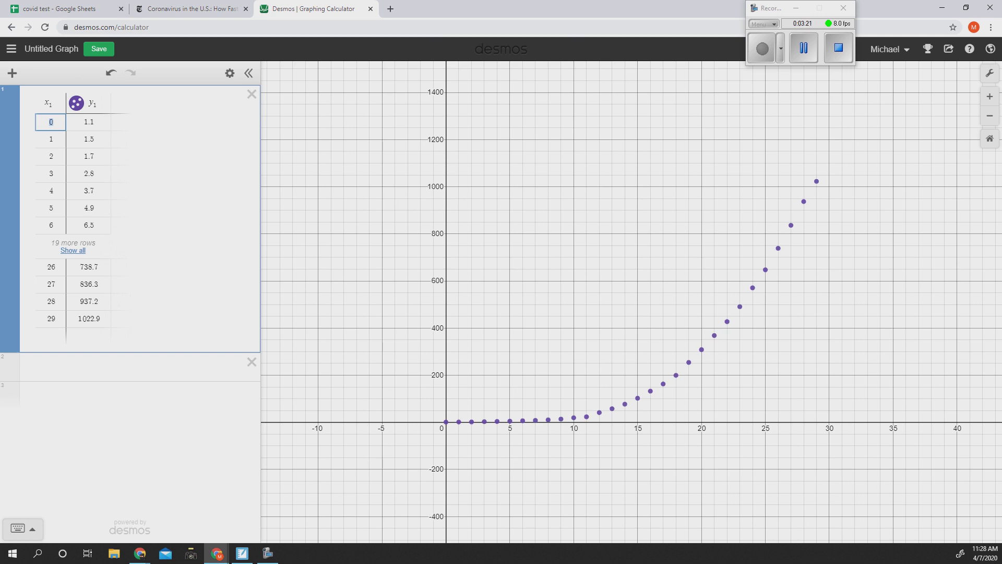
# Enter the exponential regression y1 ~ a·b^x1 in the expression line below the data table.
pyautogui.click(61, 370)
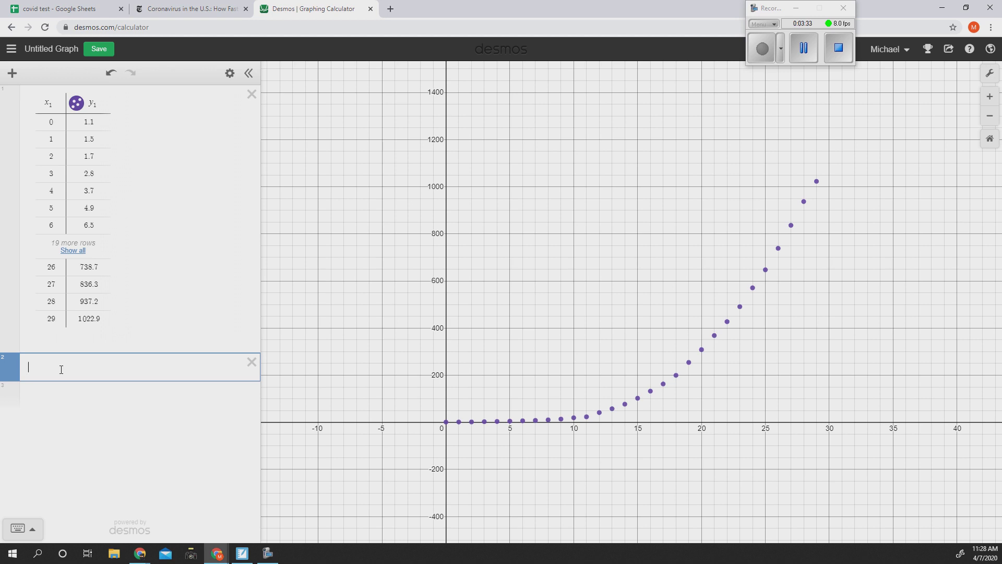
pyautogui.write('y1')
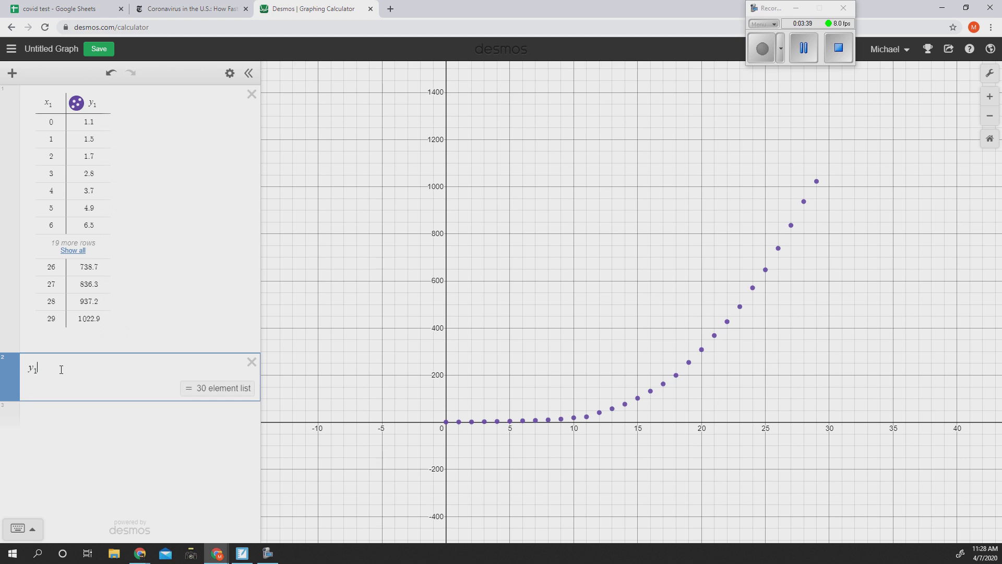
pyautogui.write('~')
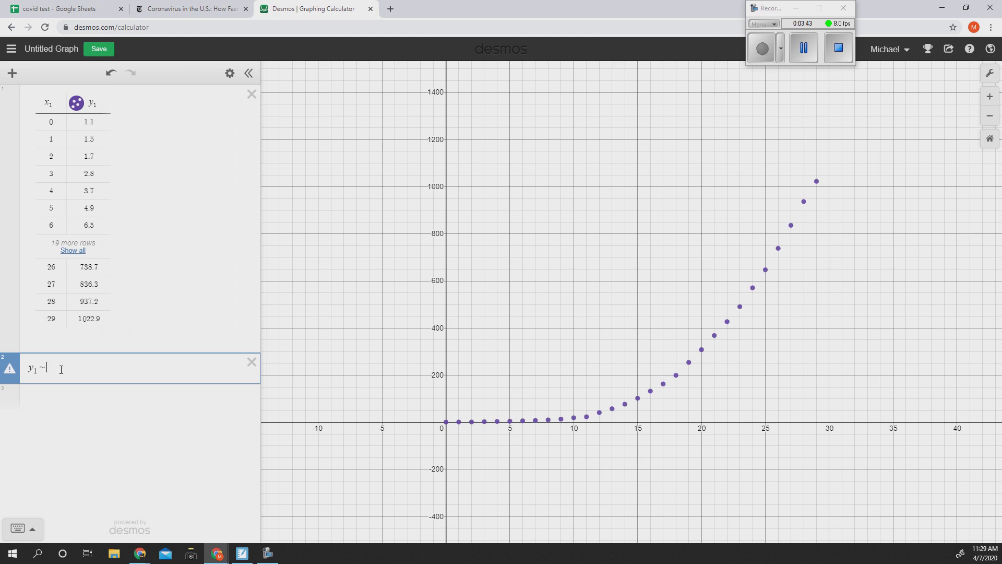
pyautogui.write('a')
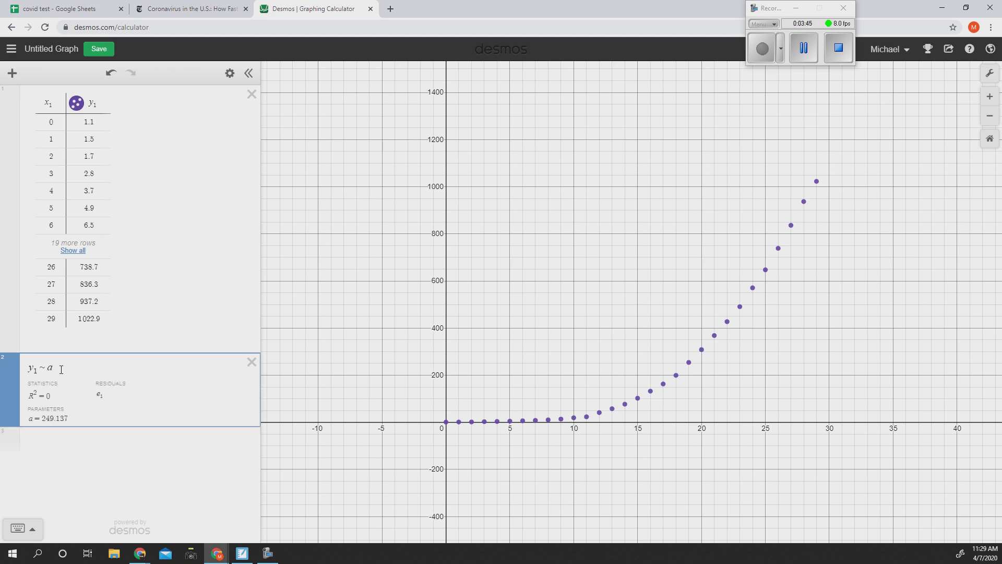
pyautogui.write('*')
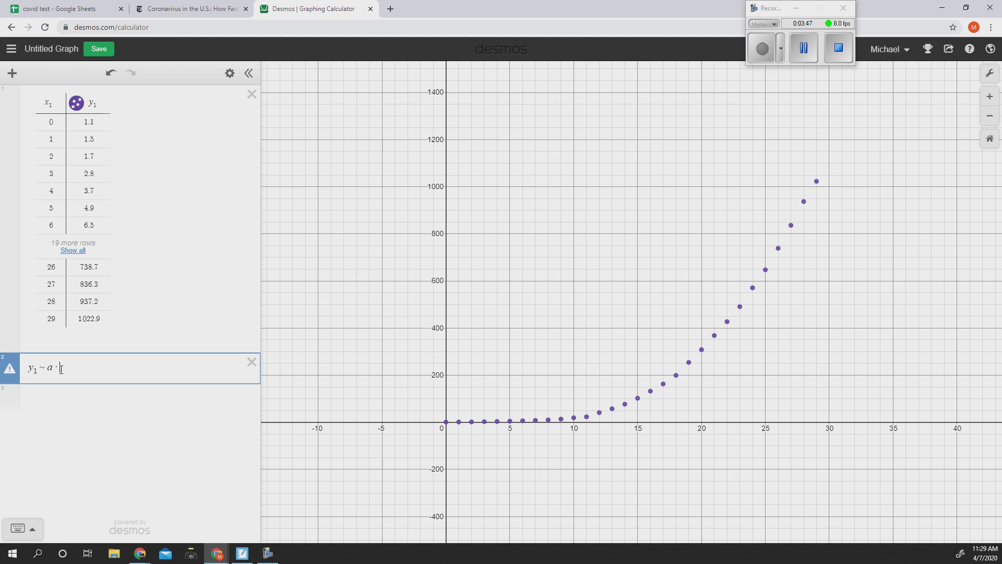
pyautogui.write('b')
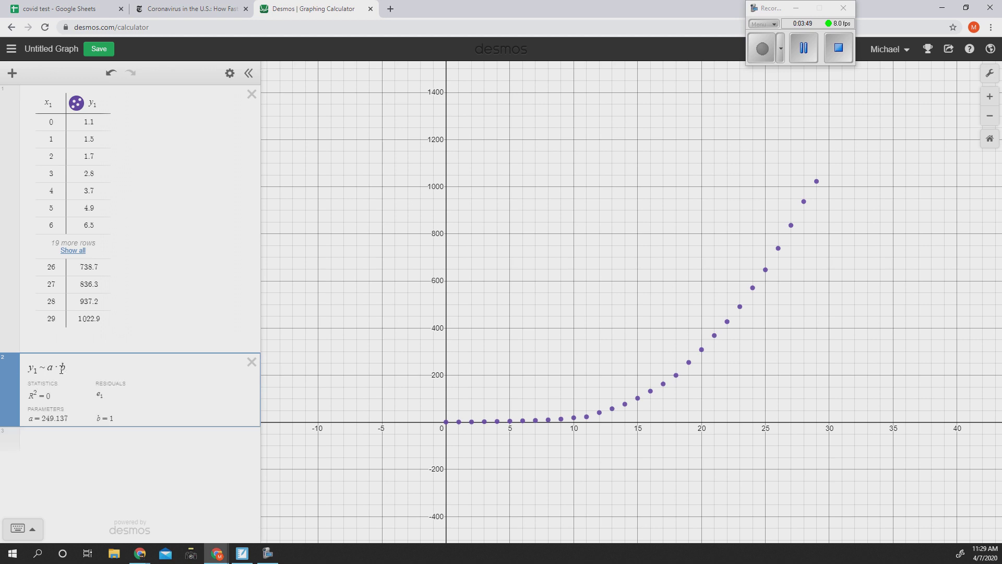
pyautogui.write('^')
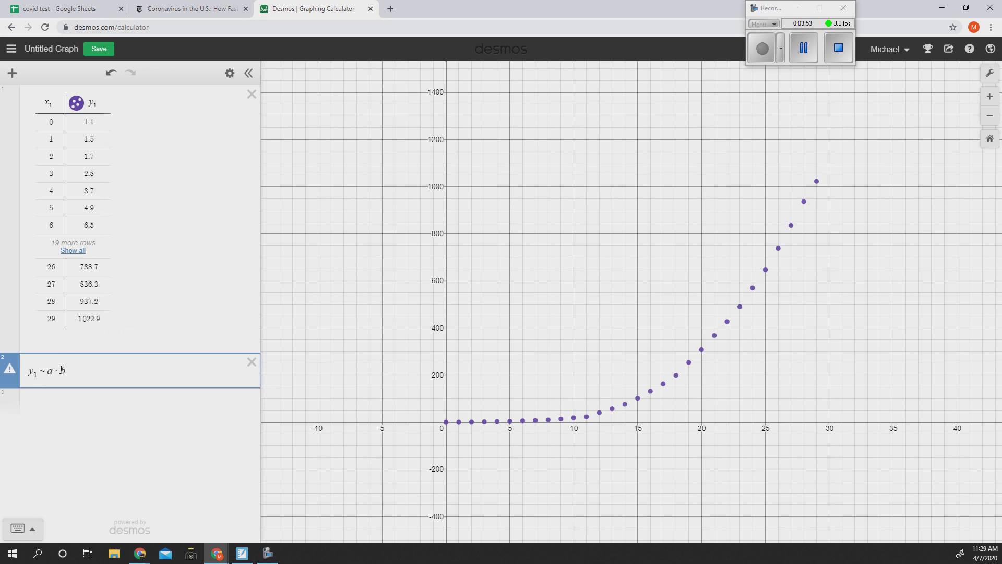
pyautogui.write('x1')
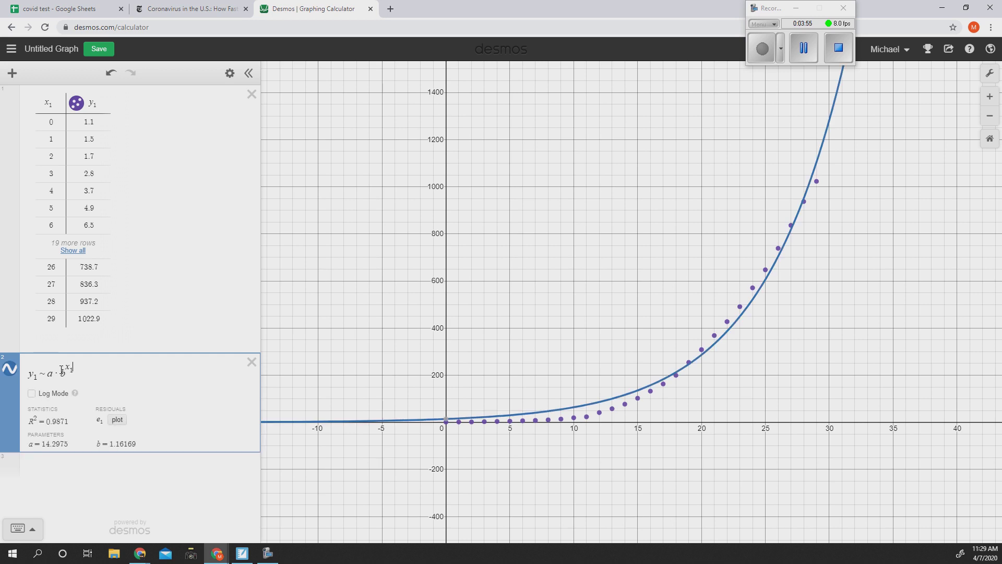
# Turn on Log Mode for the exponential regression and plot its residuals e1 alongside the case data.
pyautogui.click(32, 393)
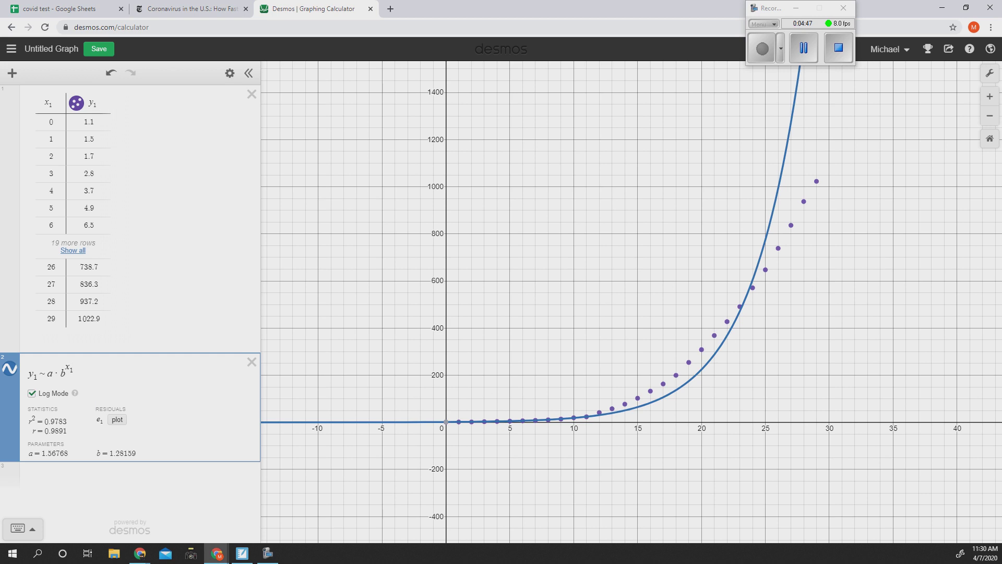
pyautogui.click(115, 421)
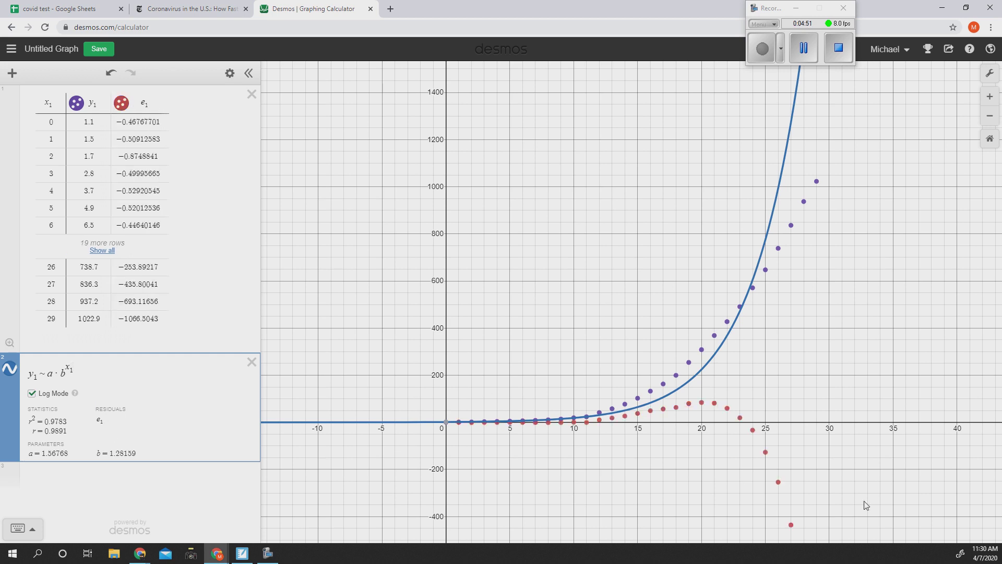
pyautogui.moveTo(808, 454); pyautogui.dragTo(731, 234)
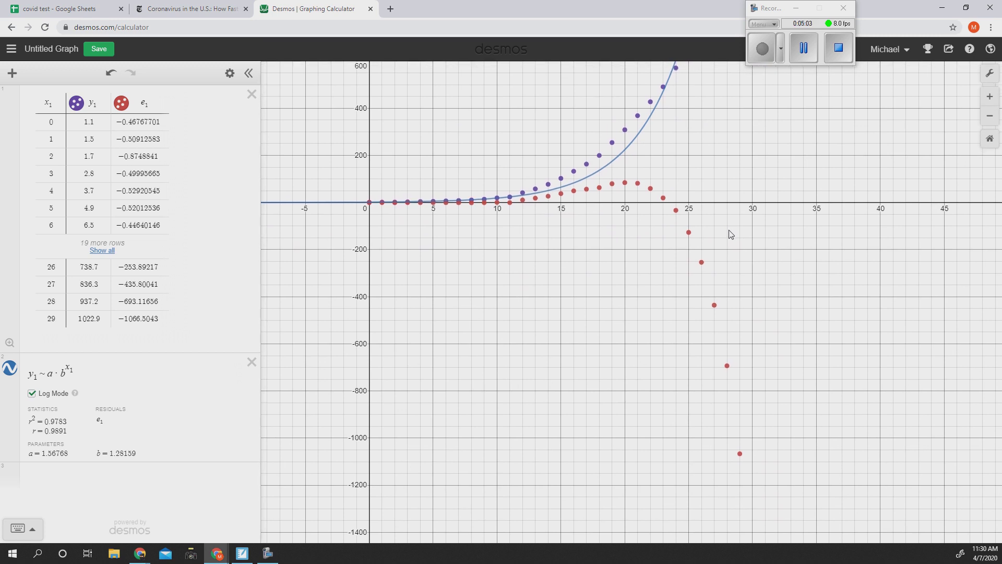
pyautogui.moveTo(731, 233); pyautogui.dragTo(689, 511)
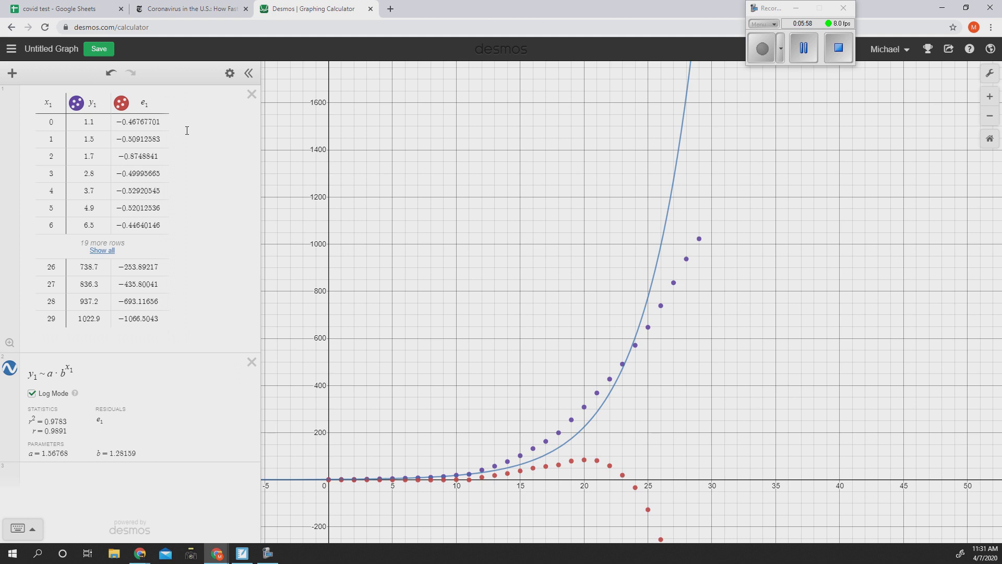
# Add a new ln(y1) column to the data table after the residuals column.
pyautogui.click(180, 102)
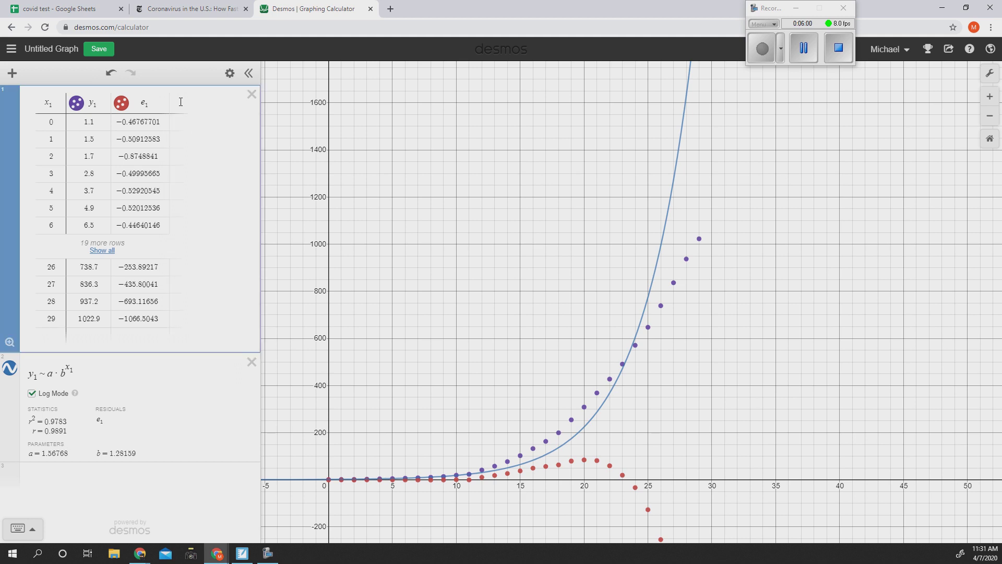
pyautogui.click(180, 105)
pyautogui.write('ln')
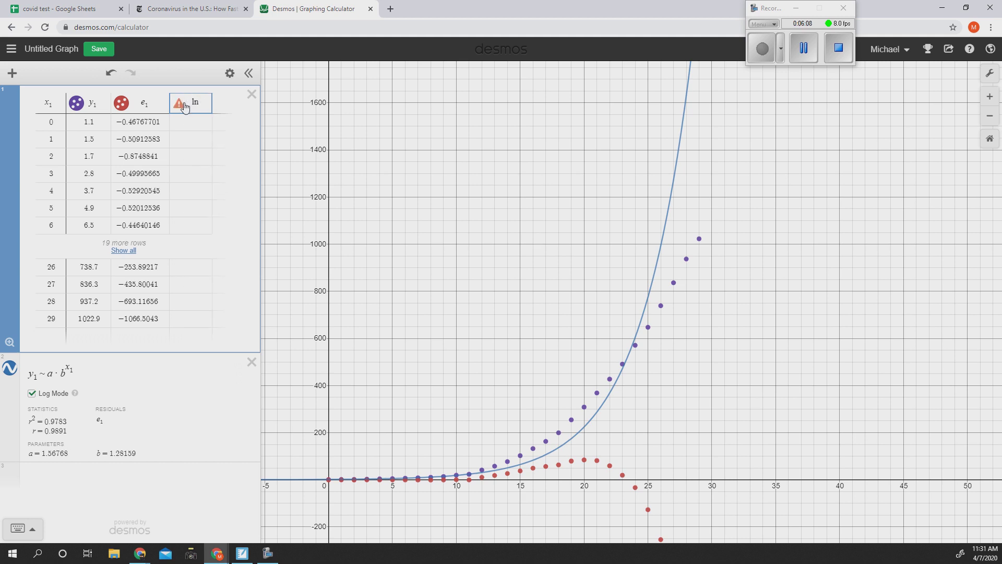
pyautogui.write('(y')
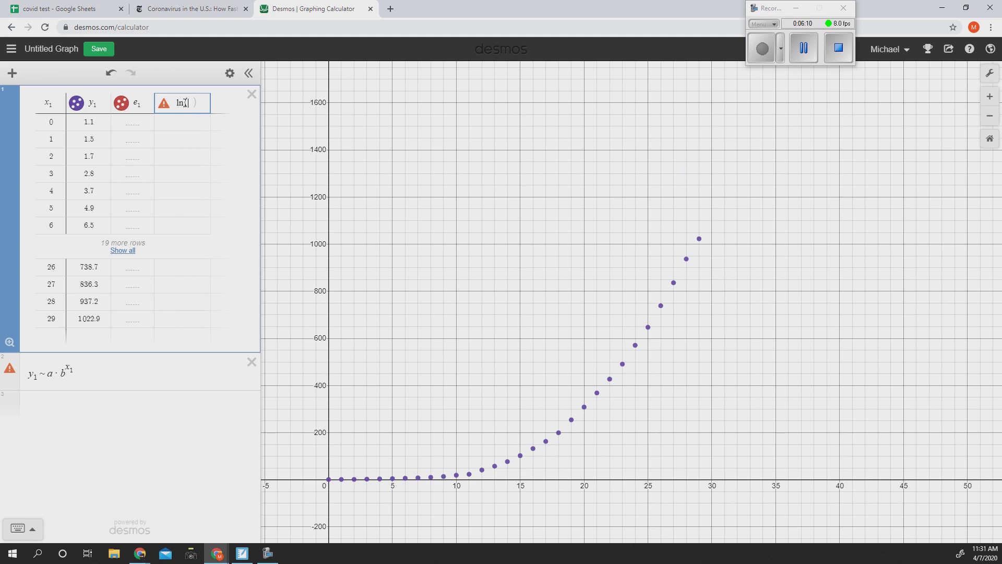
pyautogui.write('1')
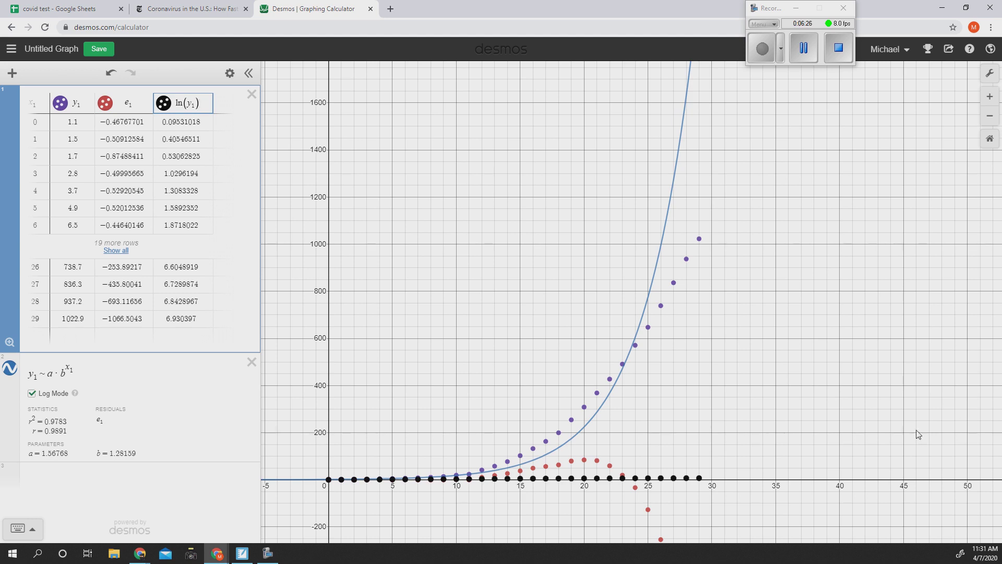
# Hide the plotted e1 residual points and the exponential regression curve on the graph.
pyautogui.moveTo(687, 431); pyautogui.dragTo(687, 291)
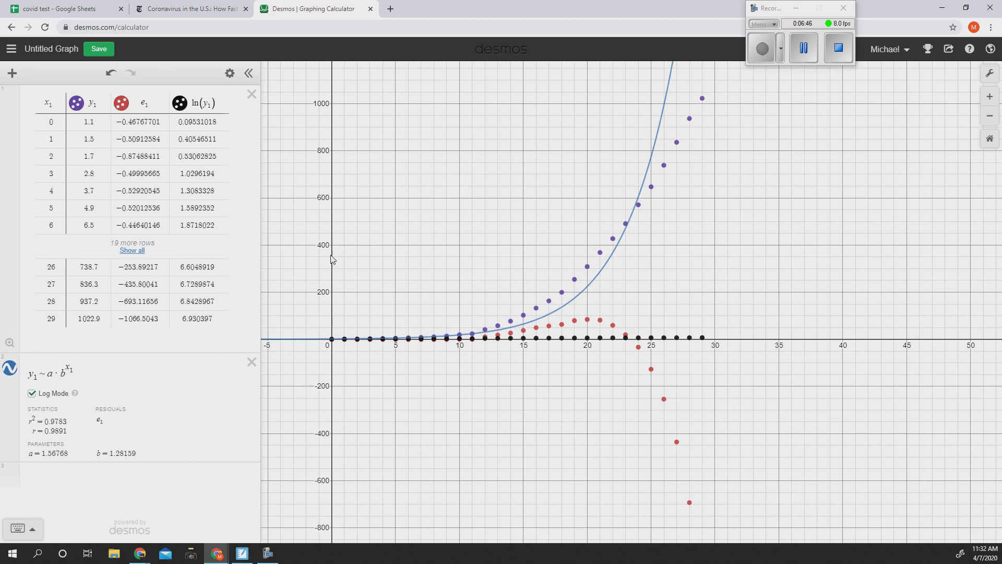
pyautogui.click(120, 107)
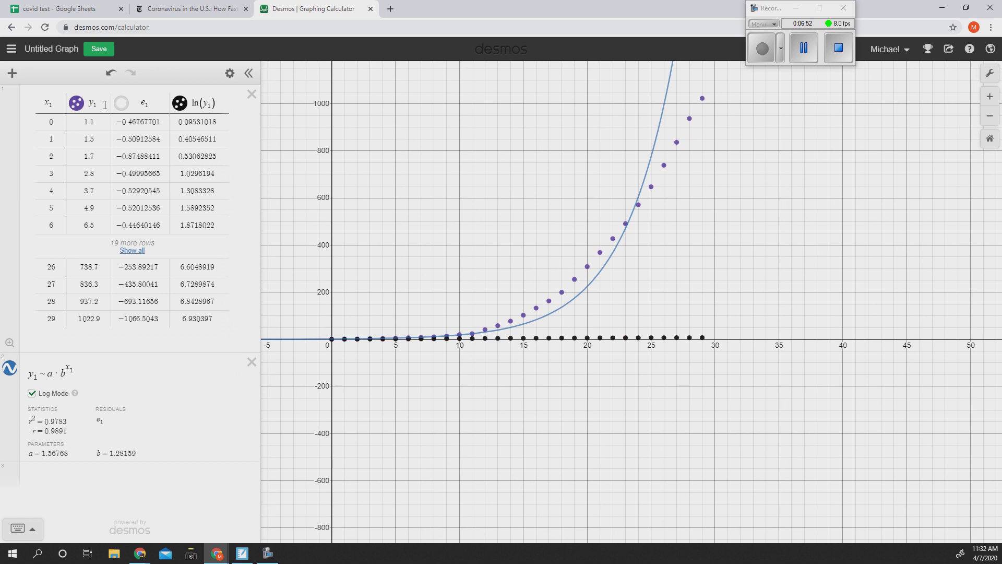
pyautogui.click(9, 368)
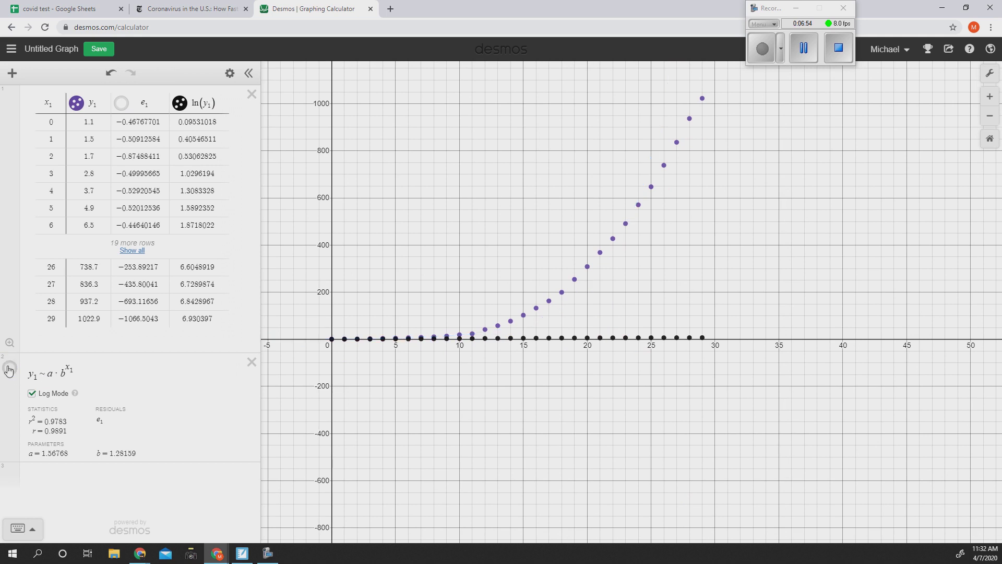
# Set the graph's y-axis range from -1 to 8 to fit the ln(y1) points.
pyautogui.scroll(3, 727, 341)
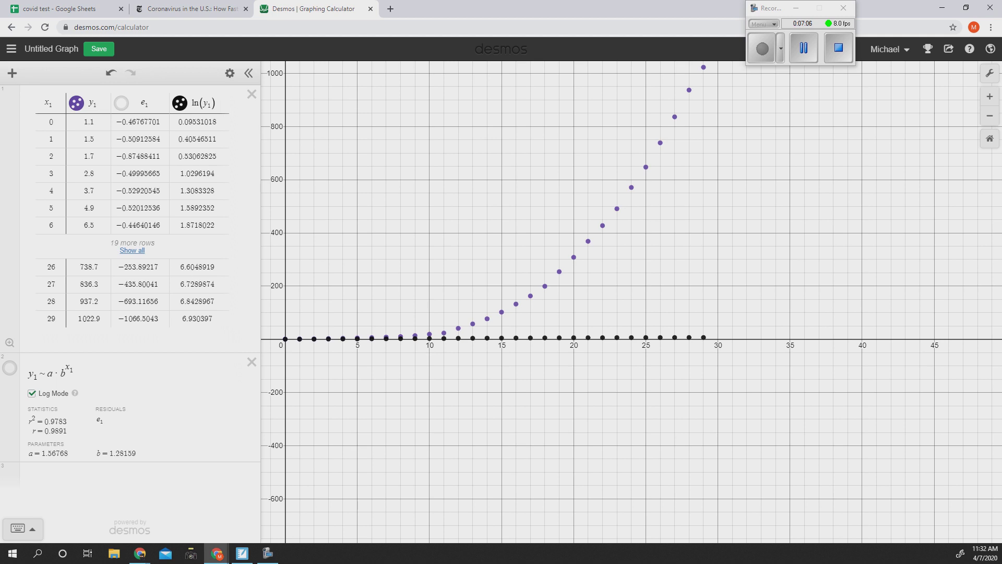
pyautogui.click(990, 74)
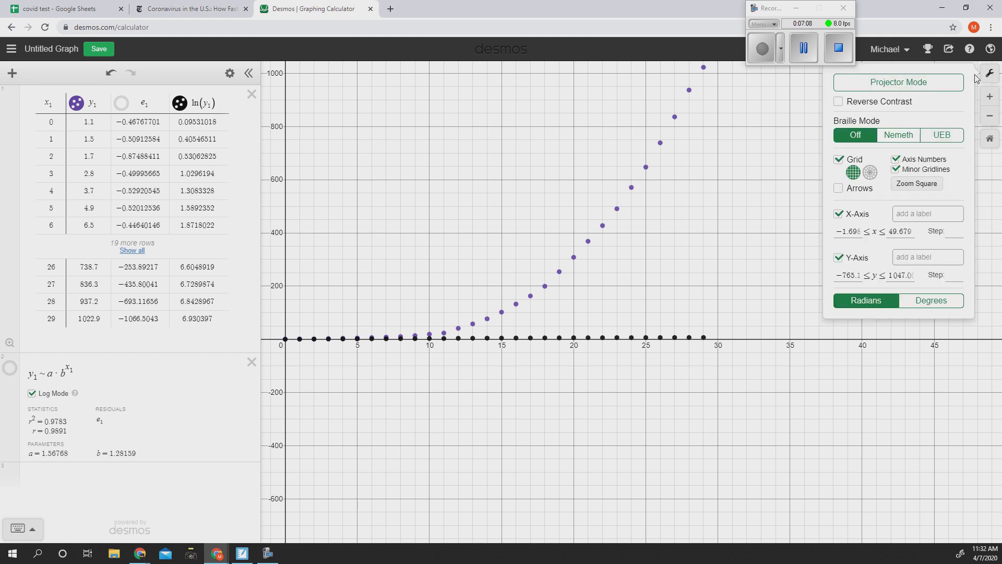
pyautogui.moveTo(888, 275); pyautogui.dragTo(936, 279)
pyautogui.write('8')
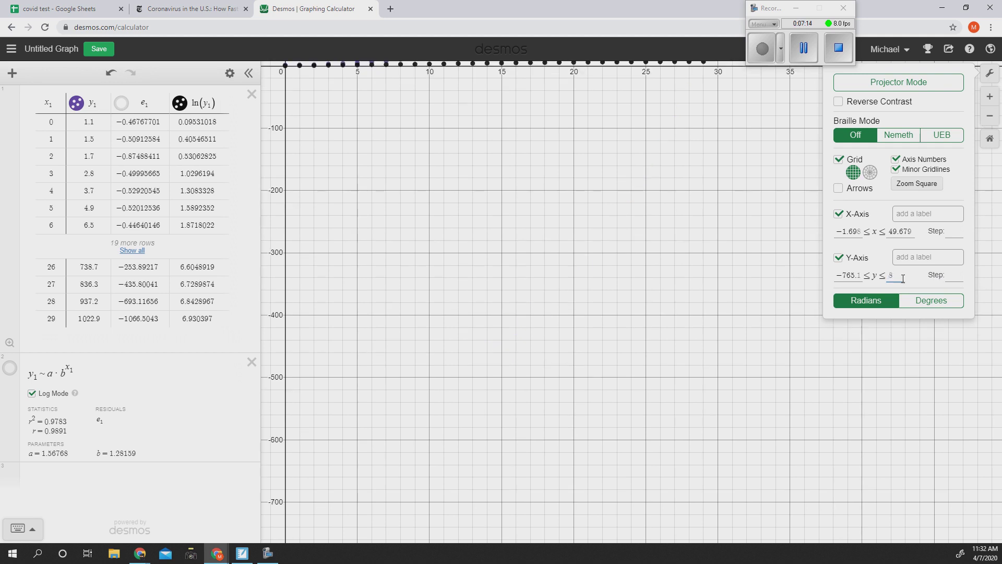
pyautogui.moveTo(864, 272); pyautogui.dragTo(824, 278)
pyautogui.write('-95')
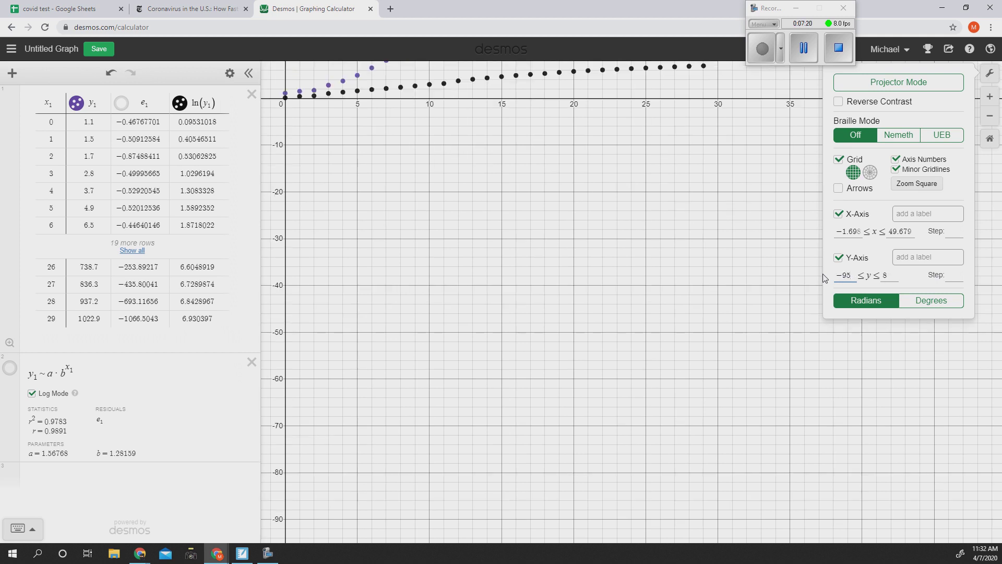
pyautogui.press('BackSpace')
pyautogui.press('BackSpace')
pyautogui.write('1')
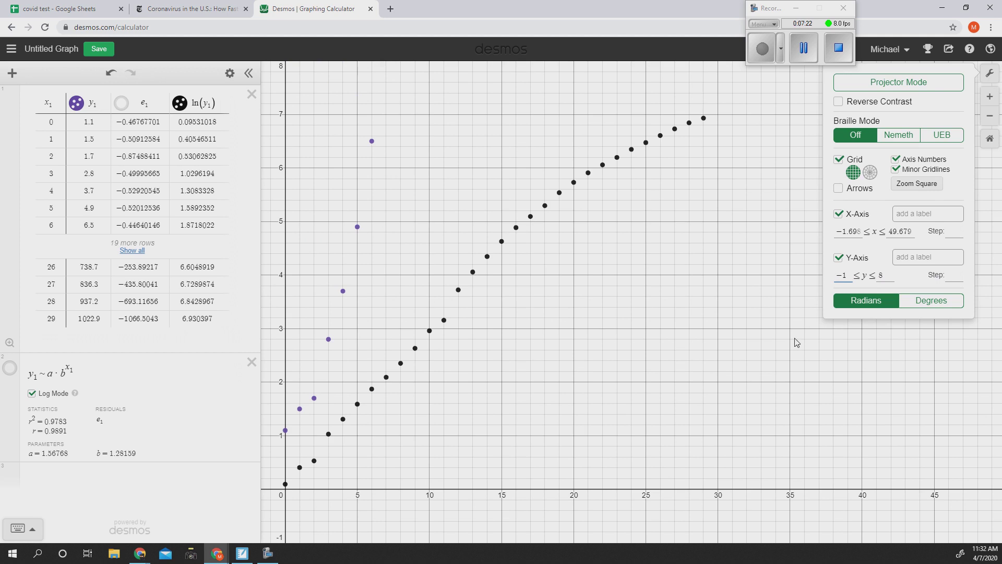
pyautogui.click(748, 313)
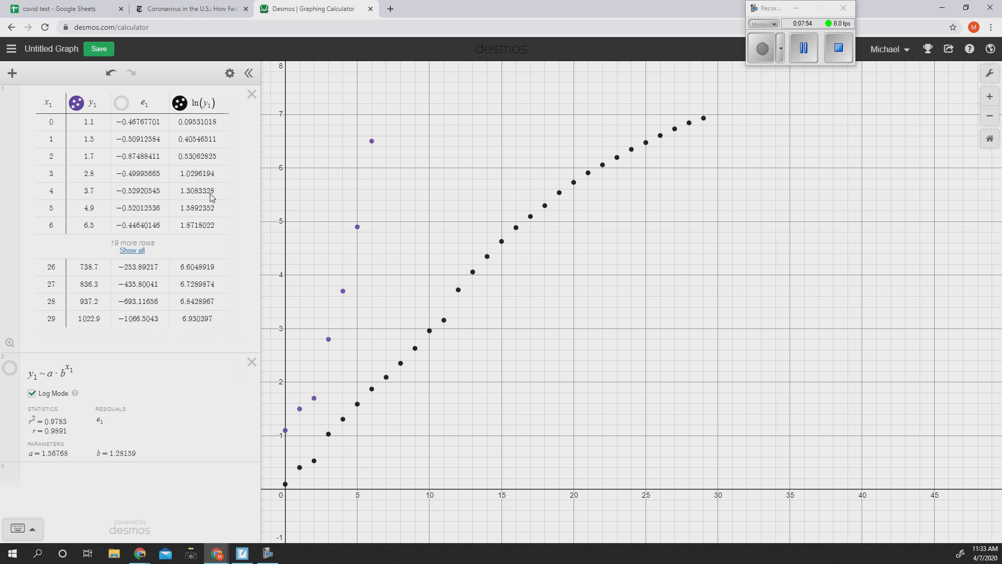
# Enter the linear regression ln(y1) ~ mx1 + k in a new expression line below the exponential model.
pyautogui.click(89, 470)
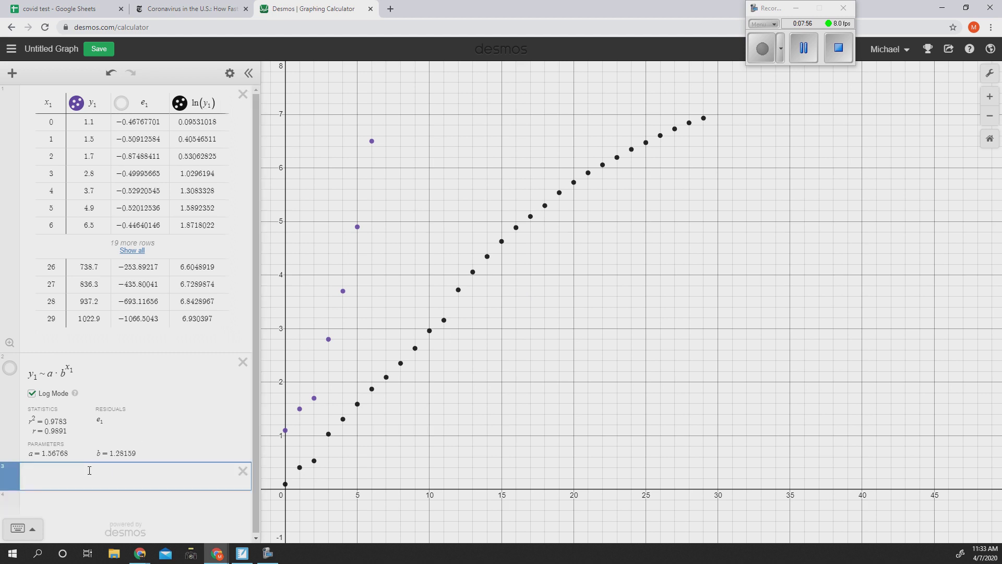
pyautogui.write('ln(')
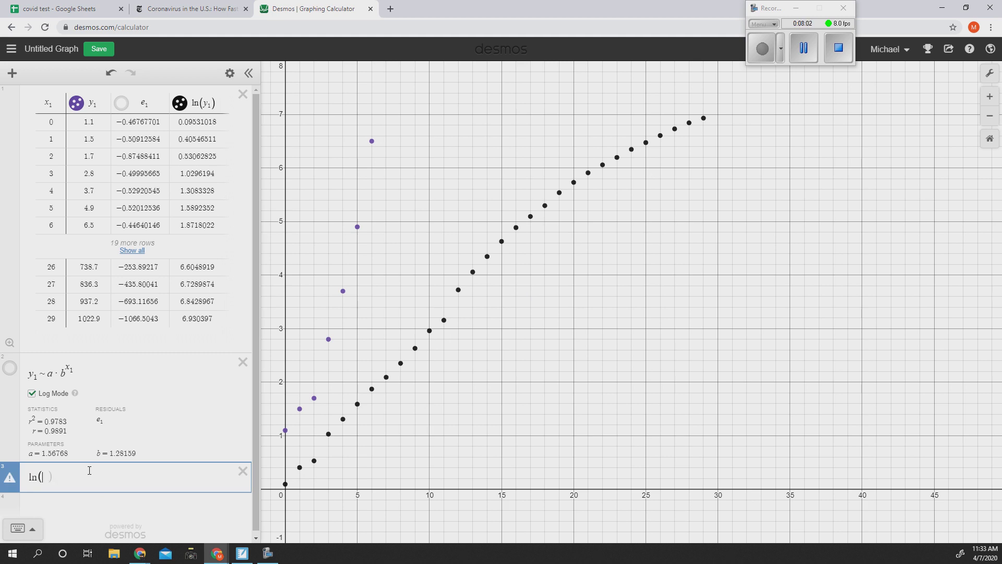
pyautogui.write('y1')
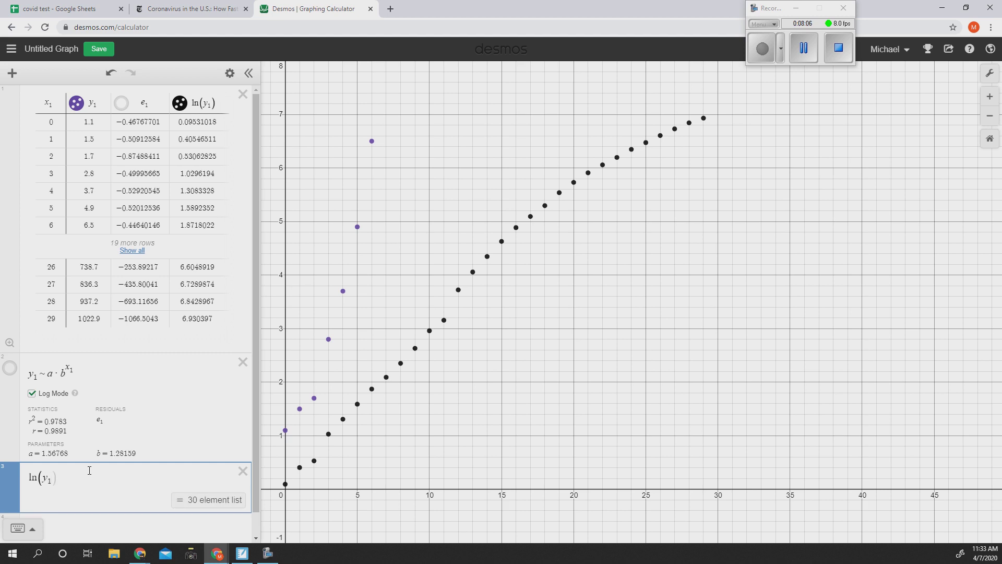
pyautogui.write(')~')
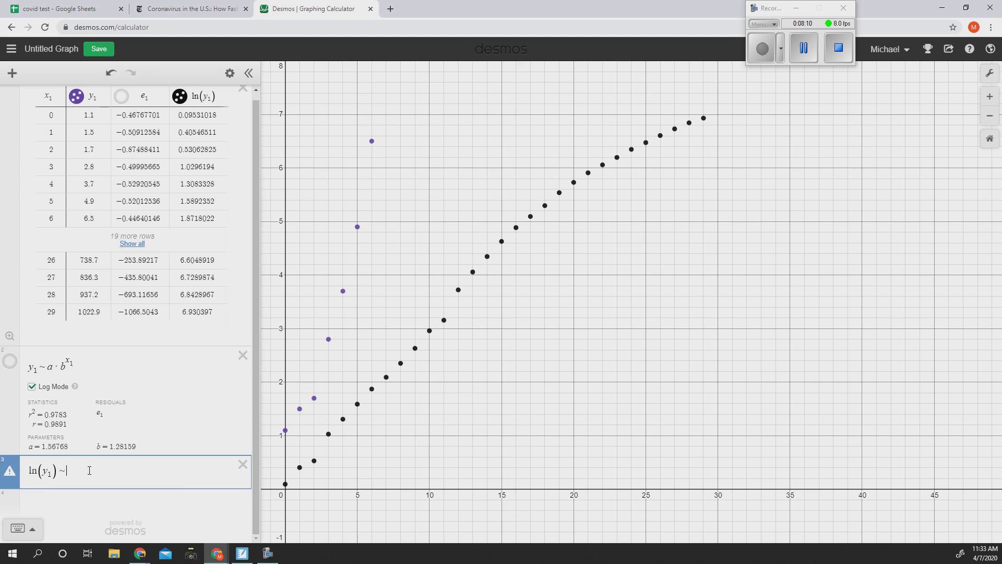
pyautogui.write('m')
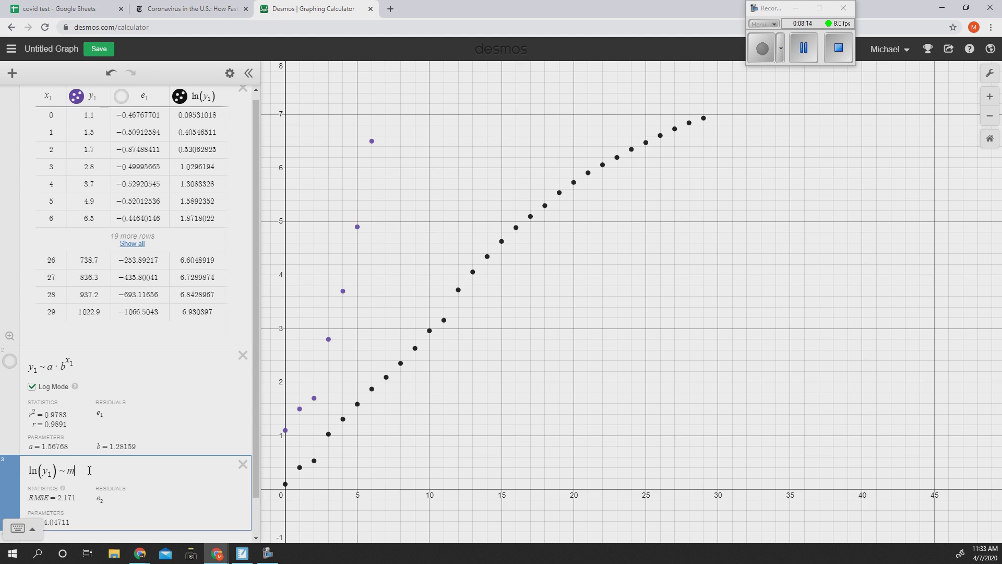
pyautogui.write('x1+')
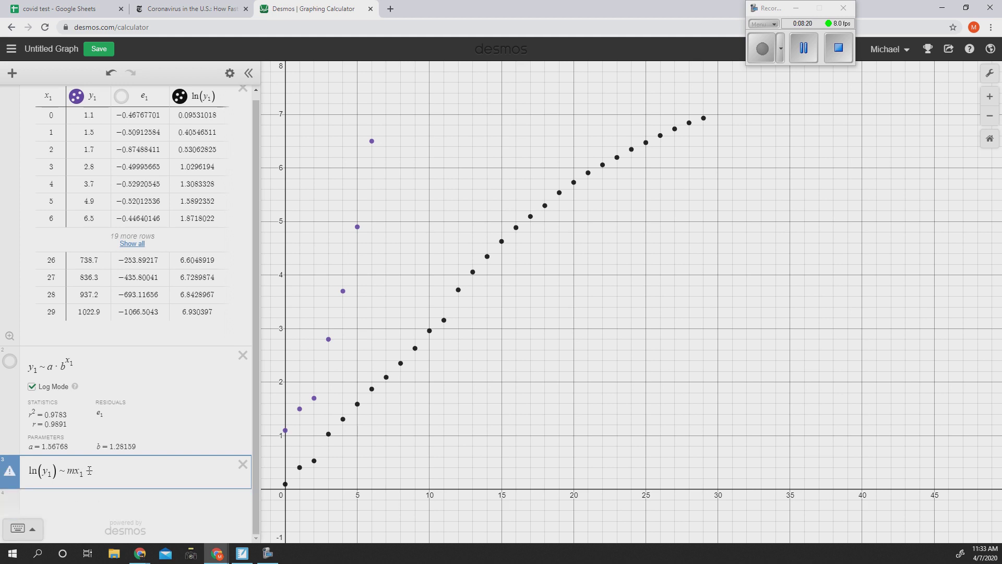
pyautogui.write('k')
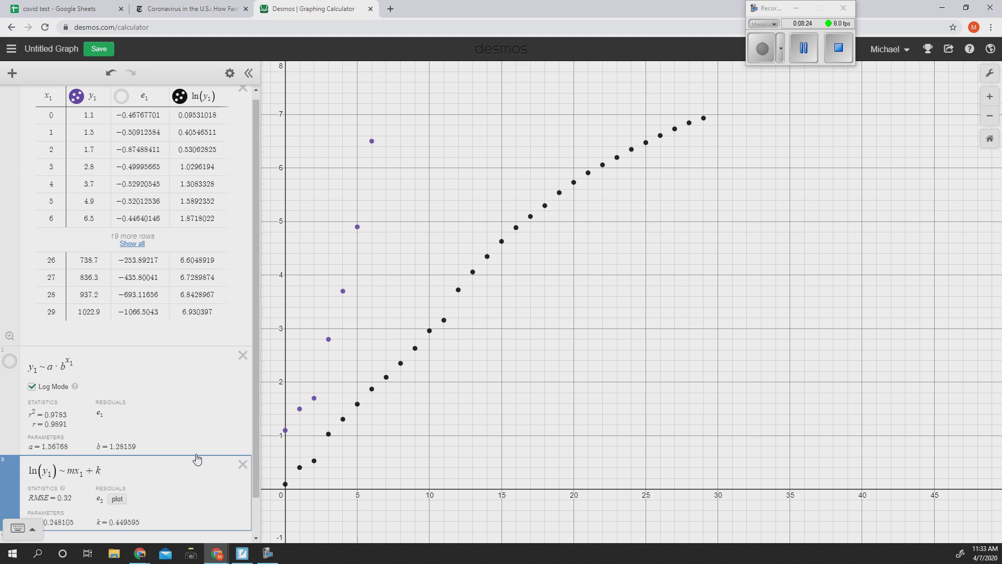
# Graph the fitted line by entering y2 = mx + k in the expression line below the linear regression.
pyautogui.scroll(-1, 256, 429)
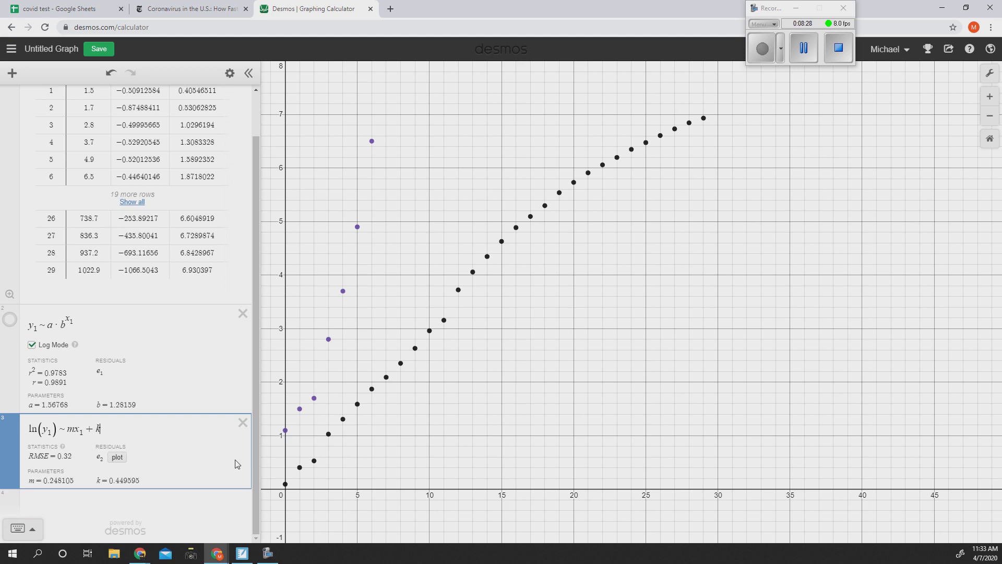
pyautogui.click(94, 503)
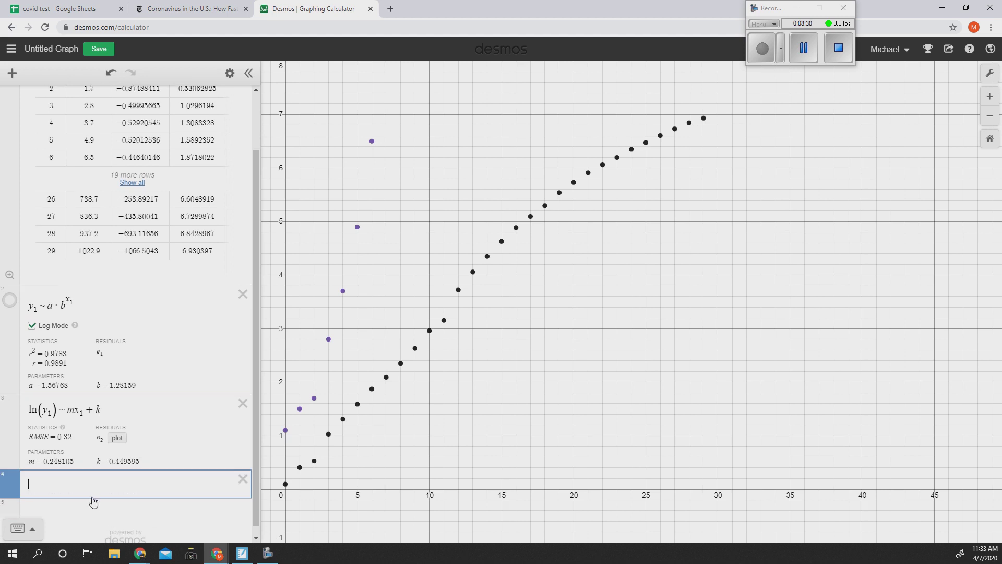
pyautogui.write('y_2 ')
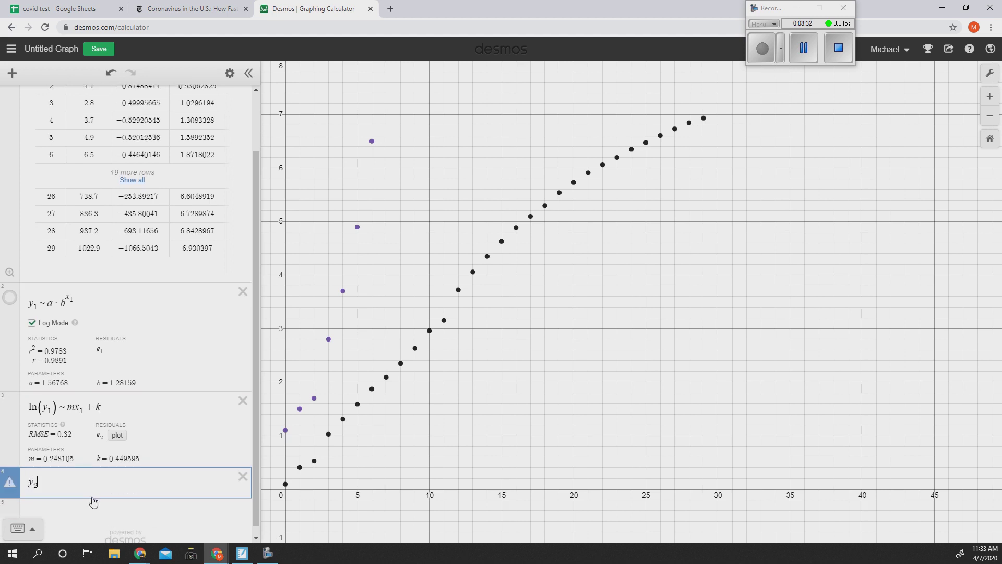
pyautogui.write('= mx ')
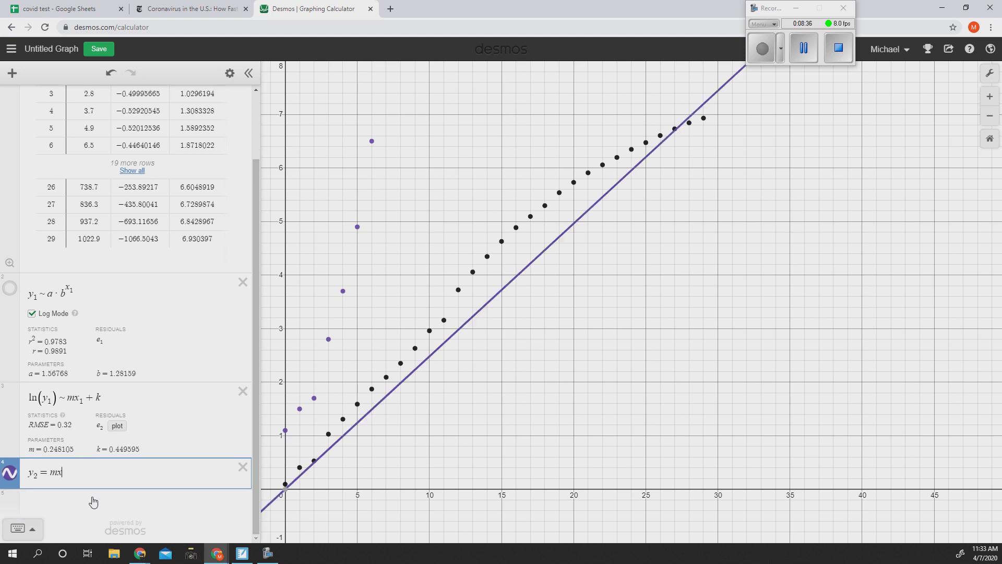
pyautogui.write('+ k')
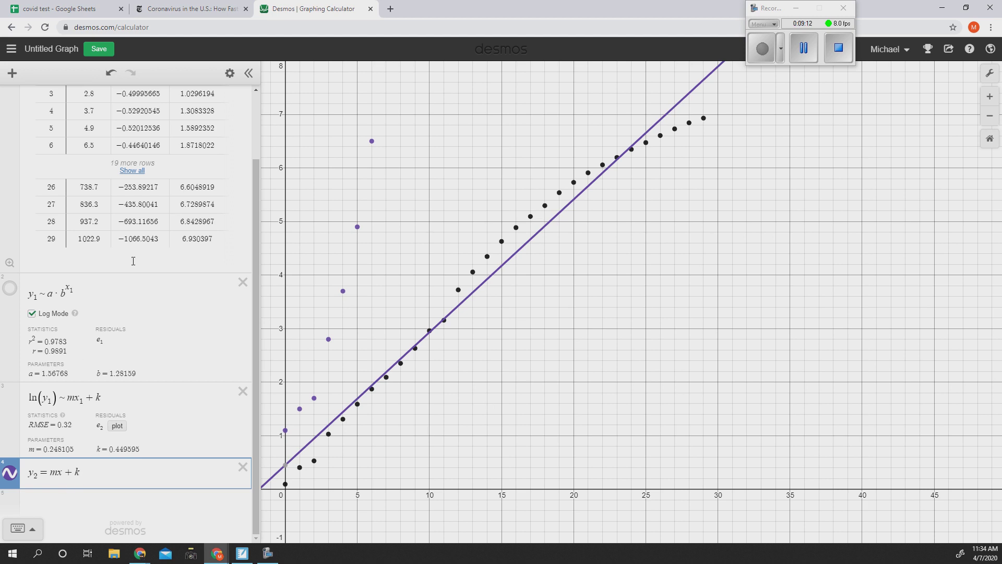
# Review the ln(y1) table values and the regression parameters, briefly showing the exponential curve against the fitted line.
pyautogui.moveTo(259, 242); pyautogui.dragTo(251, 154)
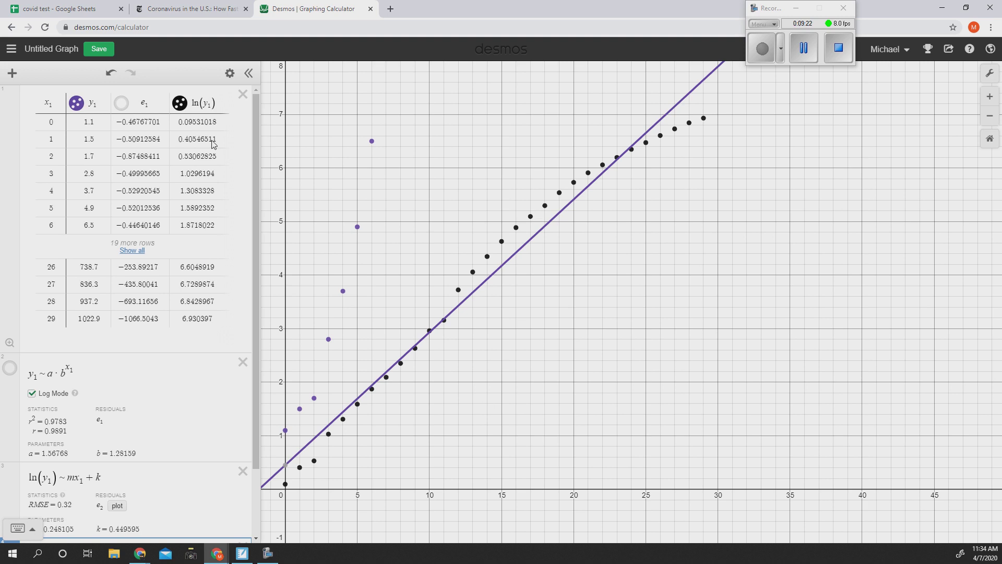
pyautogui.moveTo(256, 129); pyautogui.dragTo(269, 197)
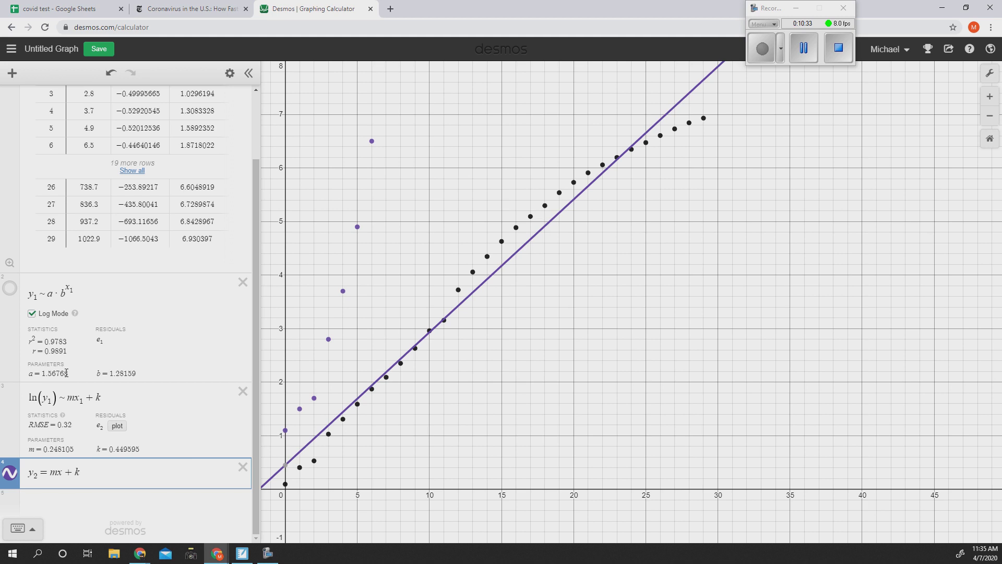
pyautogui.click(9, 288)
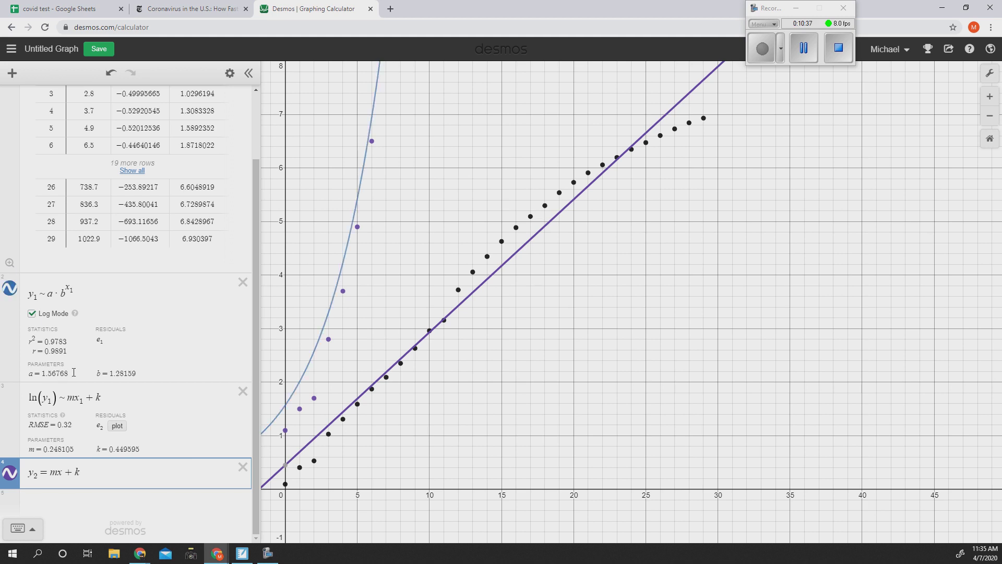
pyautogui.click(10, 288)
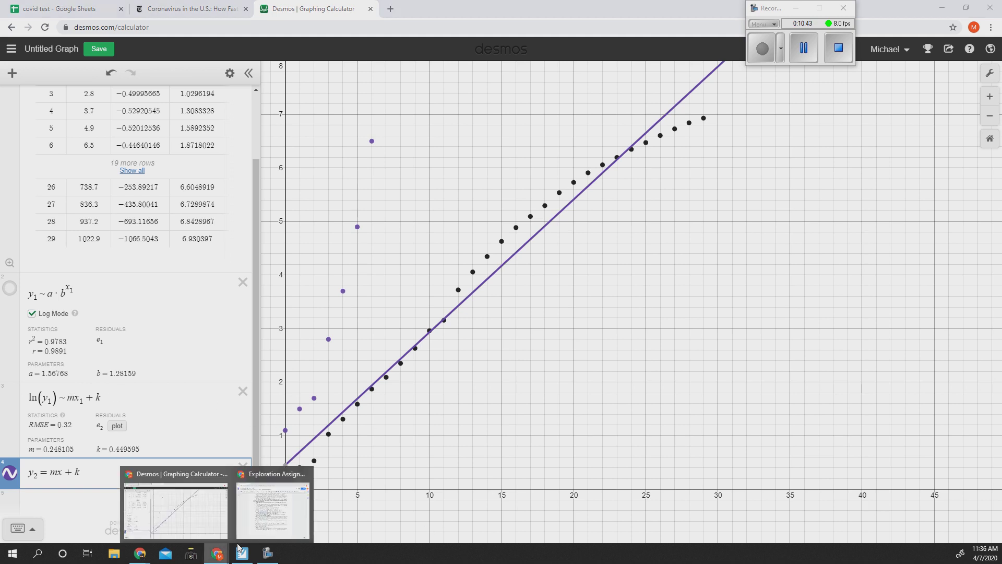
# Switch to the covid test spreadsheet and enter =1.56768*1.28159^A7 in F7, using the coefficients of the Desmos exponential regression.
pyautogui.click(86, 9)
pyautogui.click(384, 171)
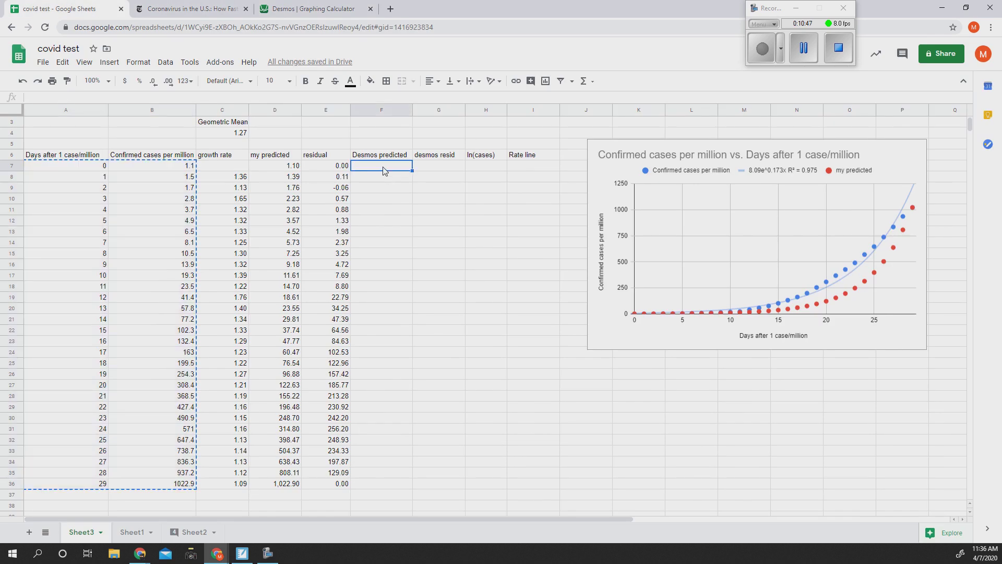
pyautogui.write('=')
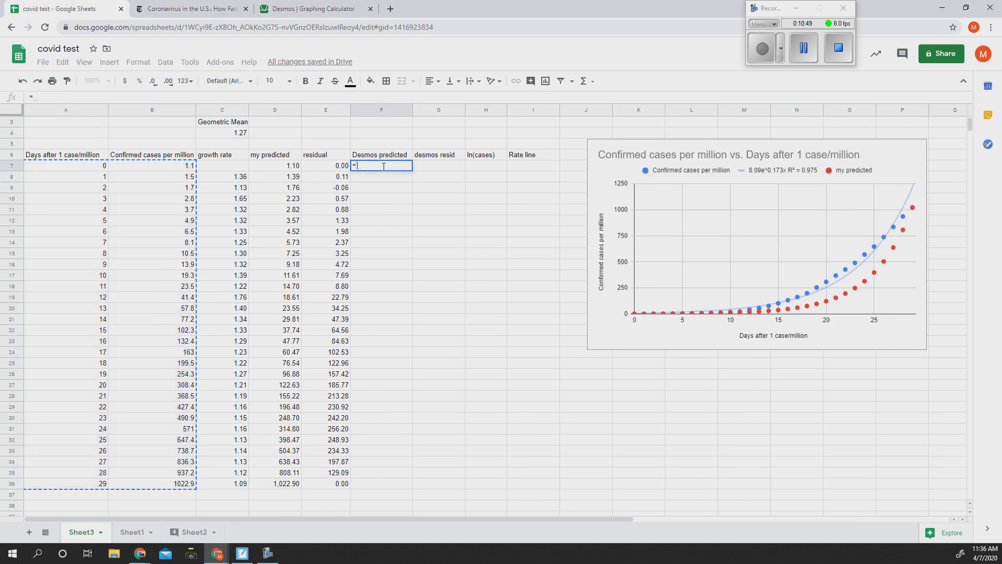
pyautogui.write('1.5676')
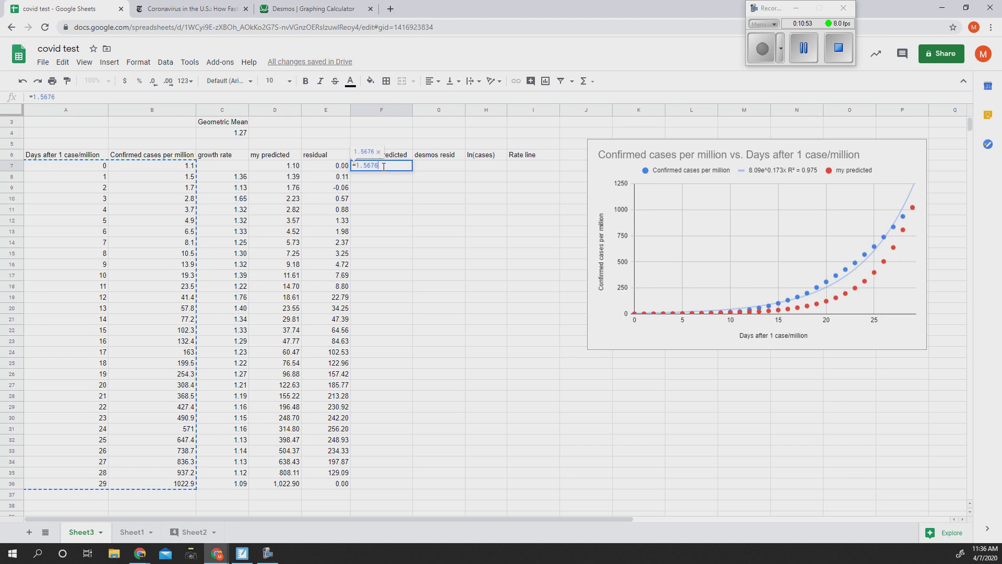
pyautogui.write('8*')
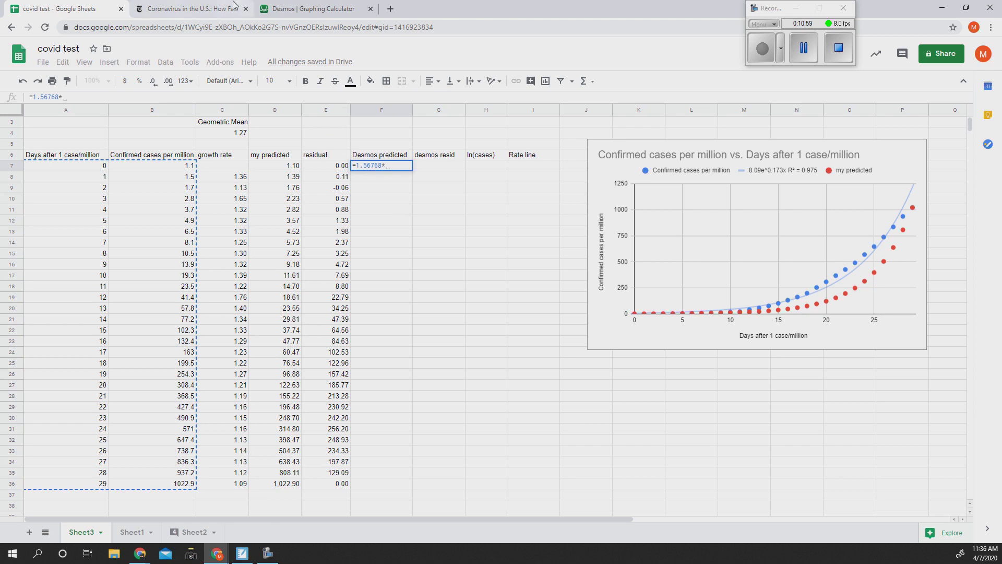
pyautogui.click(315, 10)
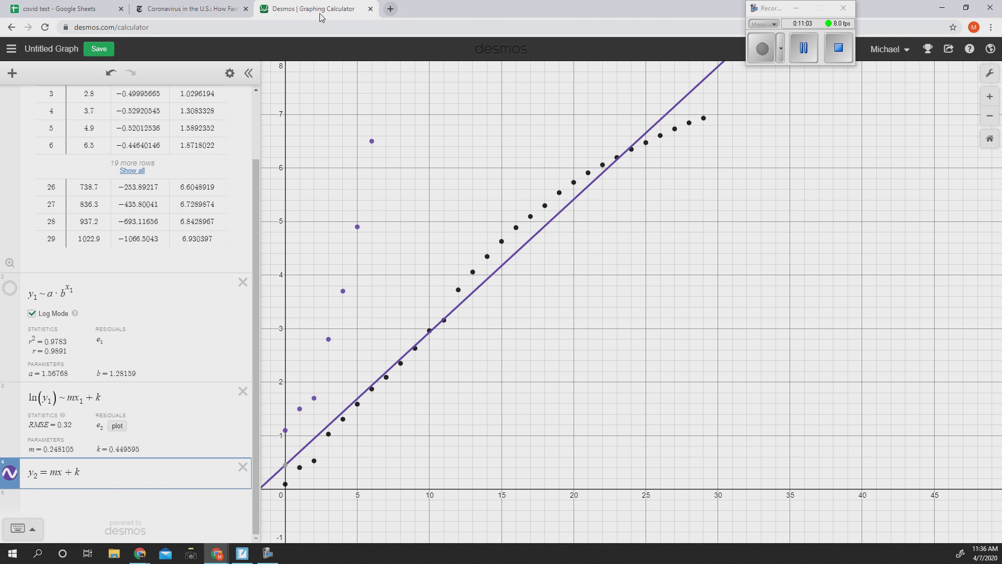
pyautogui.click(99, 11)
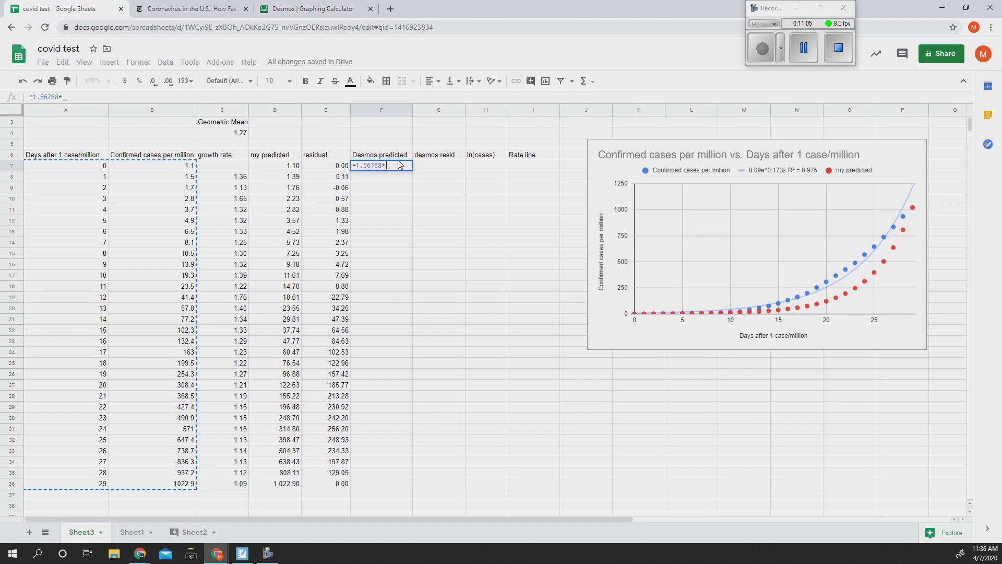
pyautogui.write('1.')
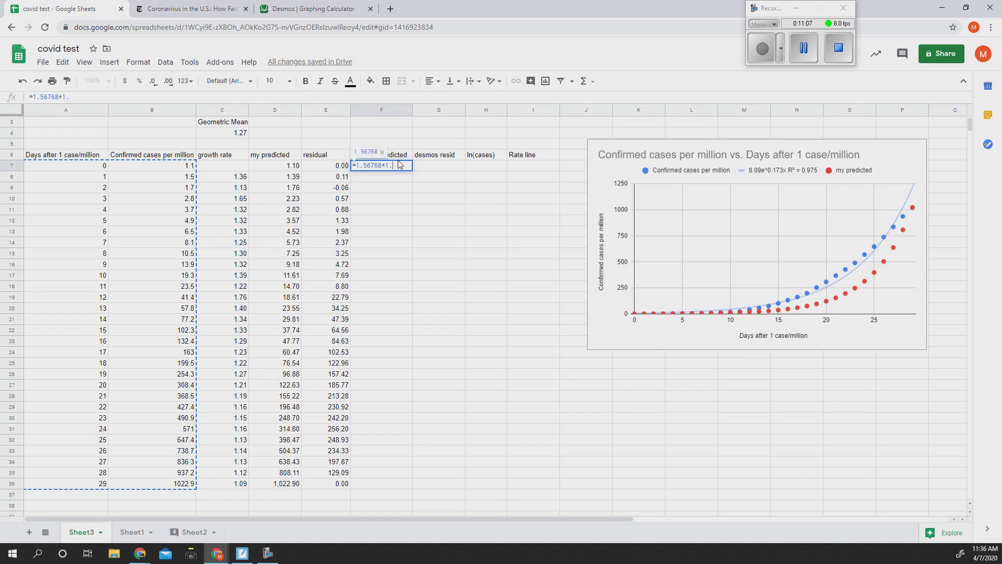
pyautogui.write('281590')
pyautogui.press('BackSpace')
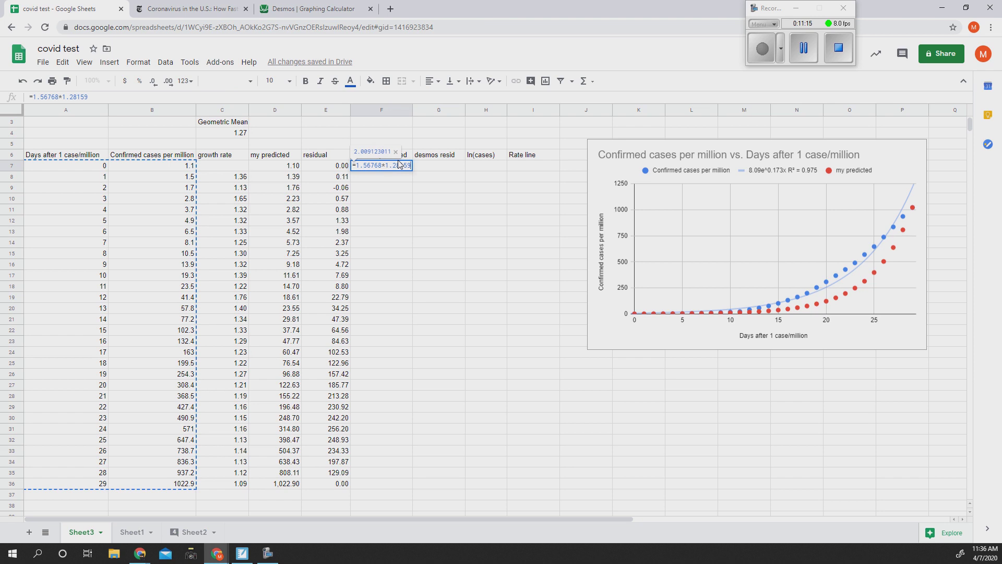
pyautogui.write('^')
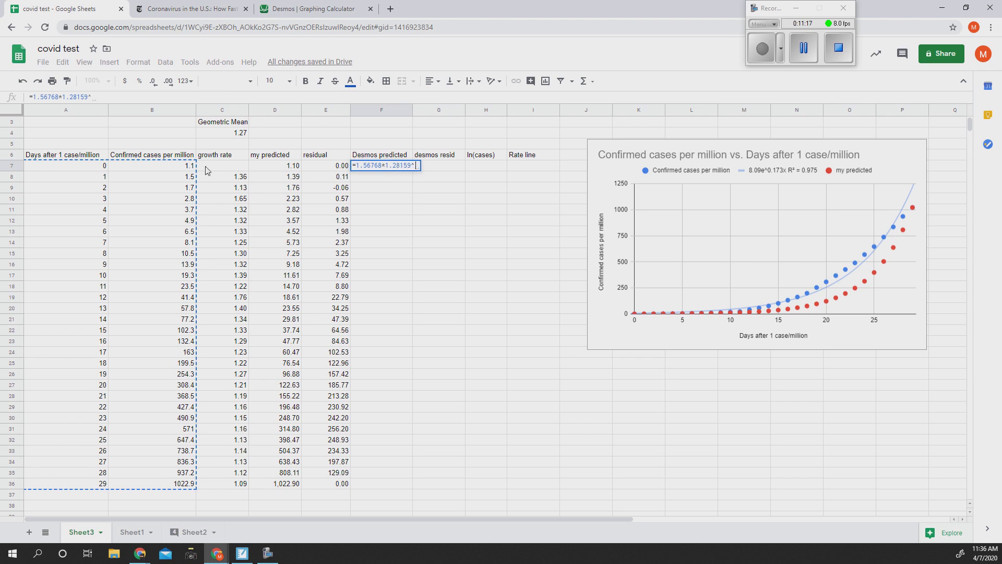
pyautogui.click(47, 168)
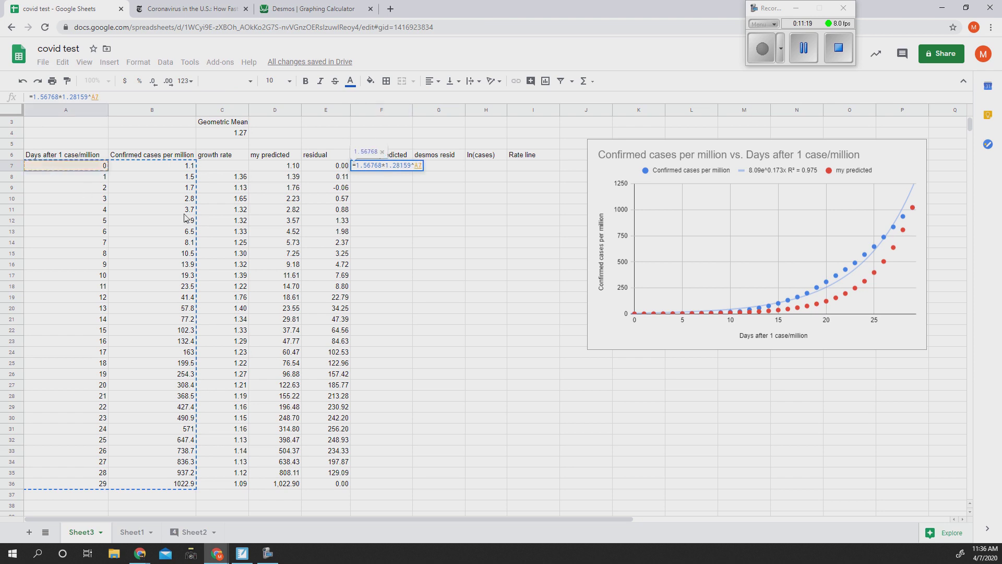
pyautogui.press('Return')
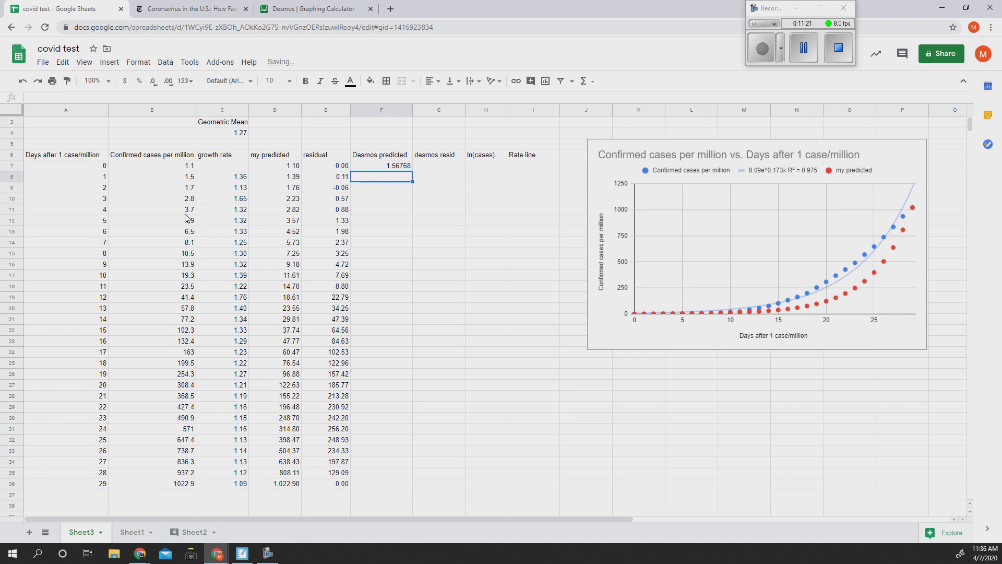
# Fill the Desmos predicted formula down to F36 and format the filled cells as Number in a slightly narrower column.
pyautogui.click(393, 169)
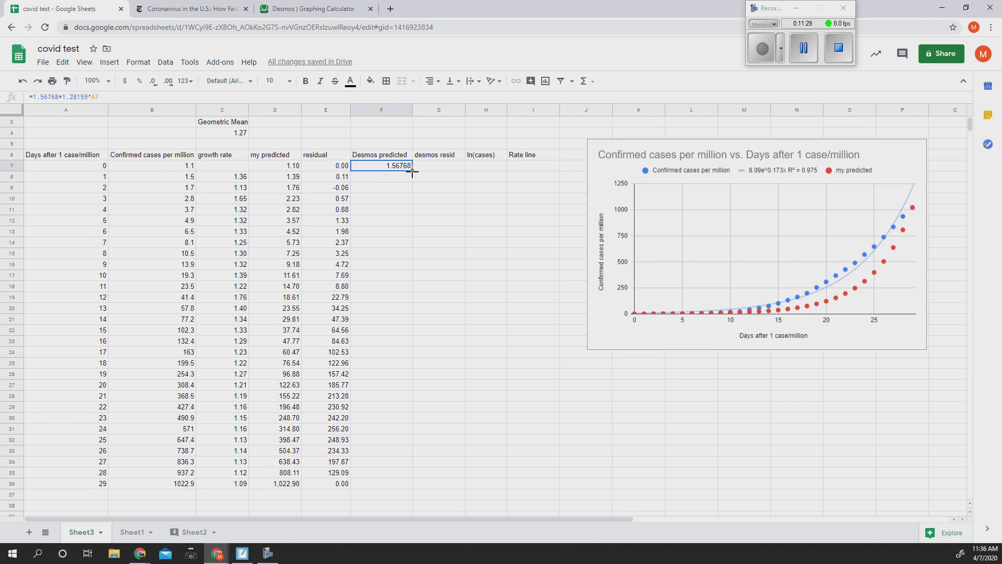
pyautogui.moveTo(411, 171); pyautogui.dragTo(396, 480)
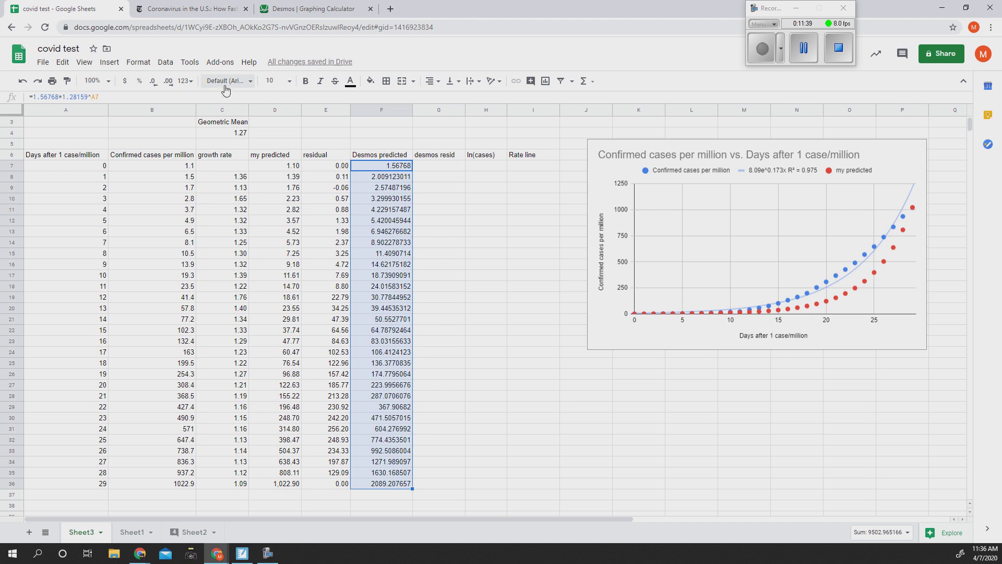
pyautogui.click(192, 85)
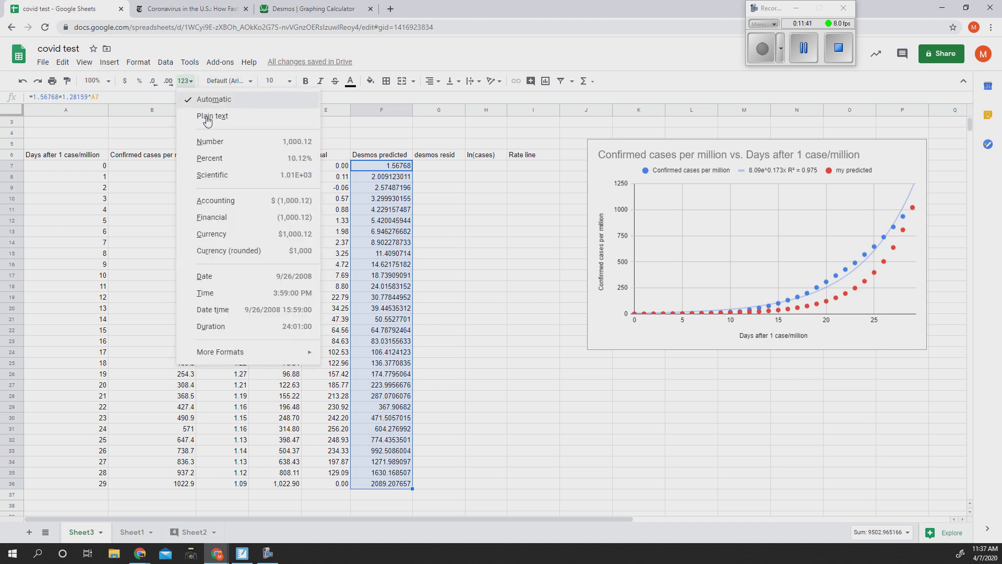
pyautogui.click(214, 144)
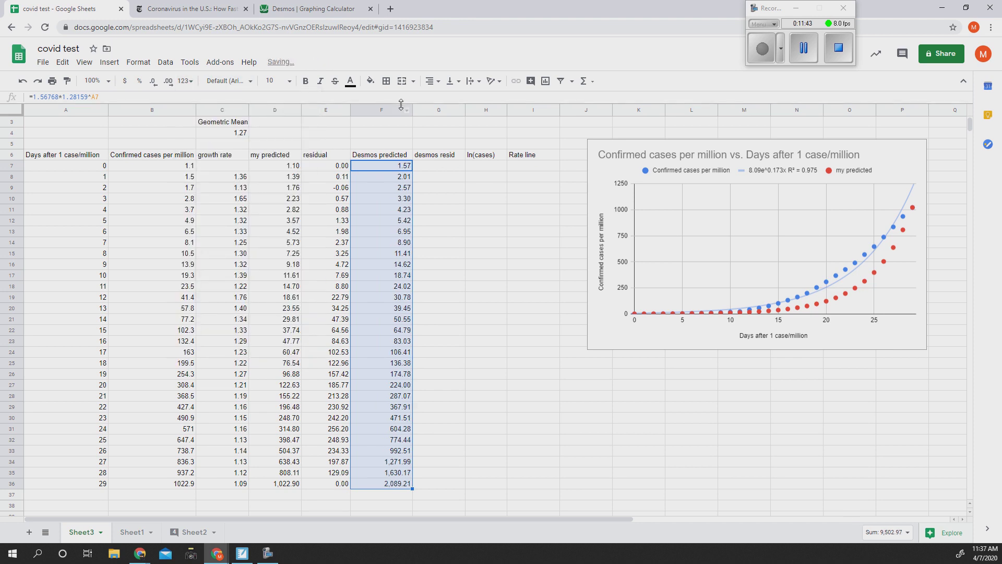
pyautogui.moveTo(412, 110); pyautogui.dragTo(408, 110)
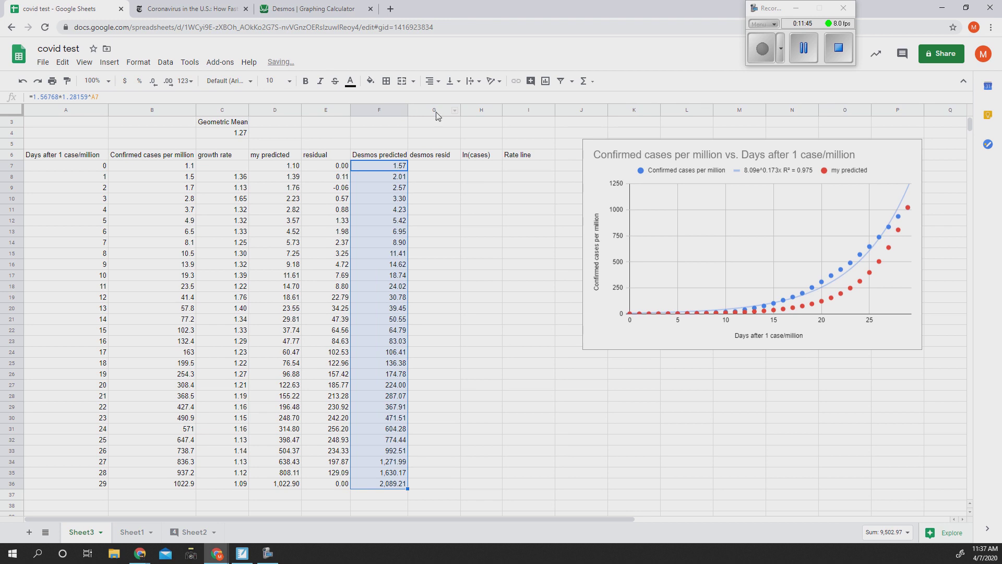
# Enter =B7-F7 in G7 under desmos resid and fill the formula down to G36.
pyautogui.click(436, 167)
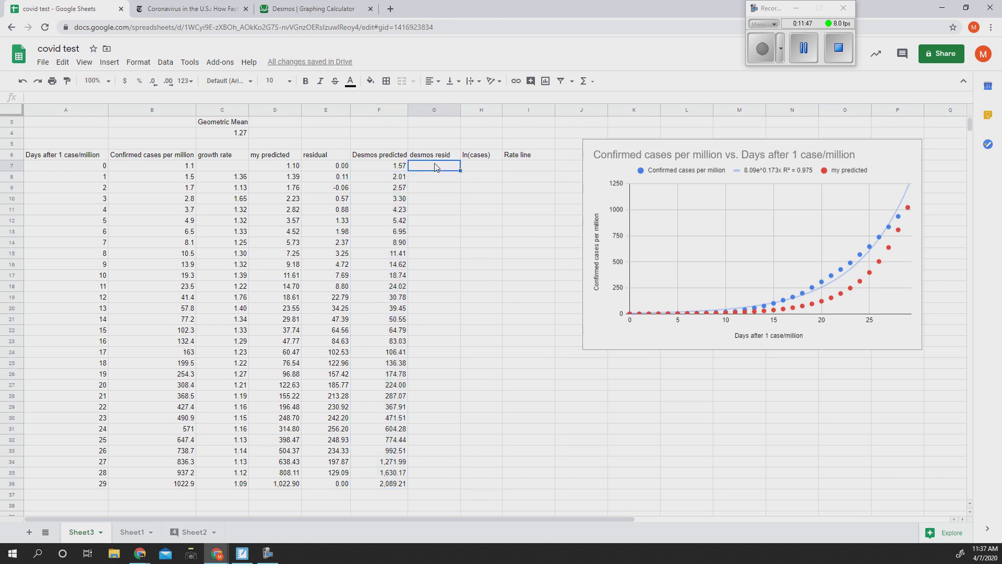
pyautogui.write('=')
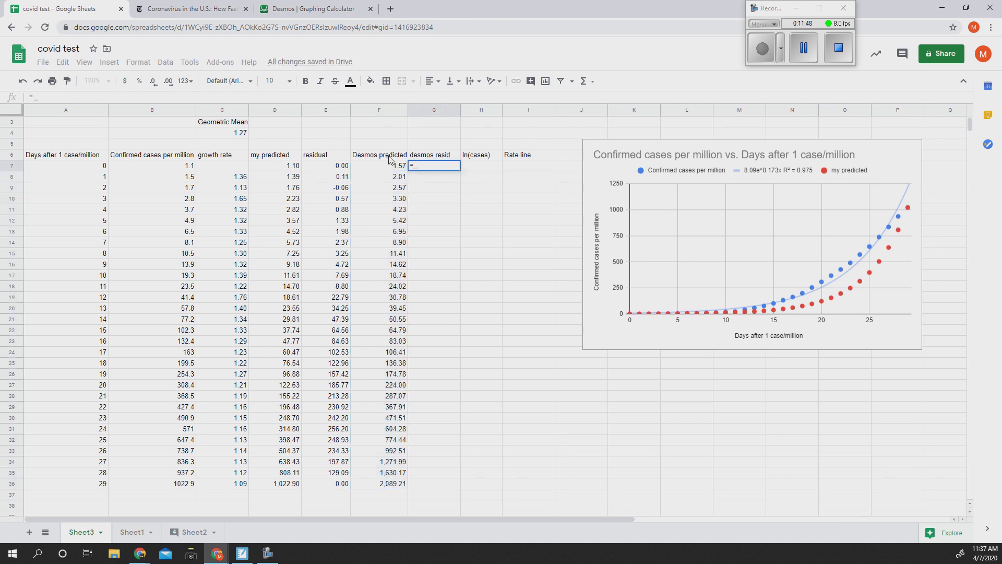
pyautogui.click(151, 172)
pyautogui.write('-')
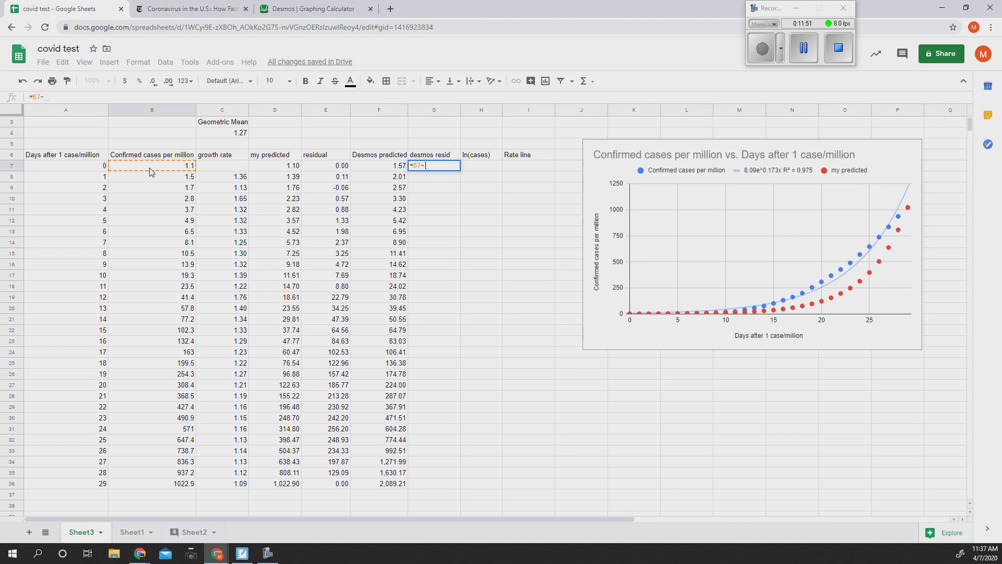
pyautogui.click(378, 166)
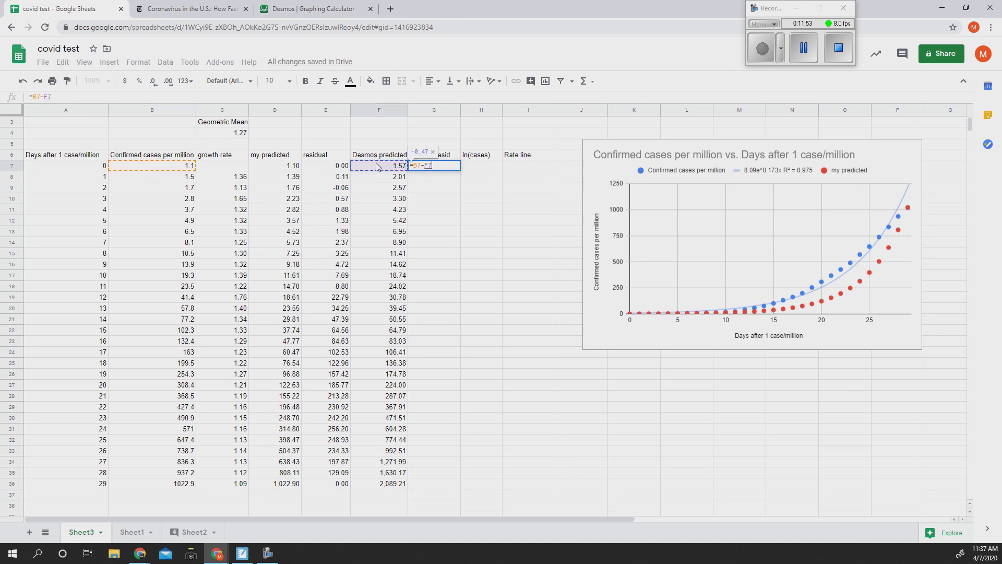
pyautogui.press('Return')
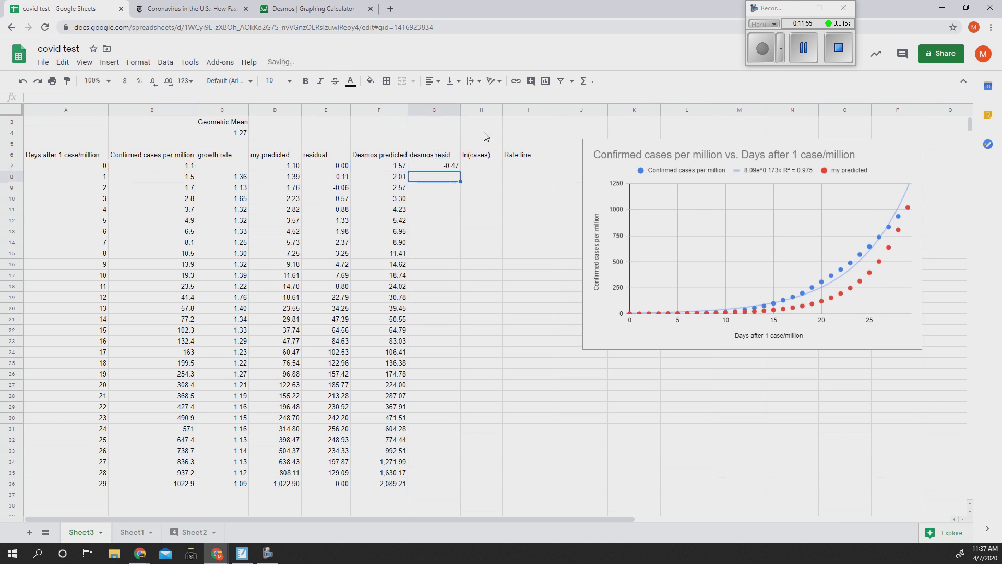
pyautogui.click(438, 168)
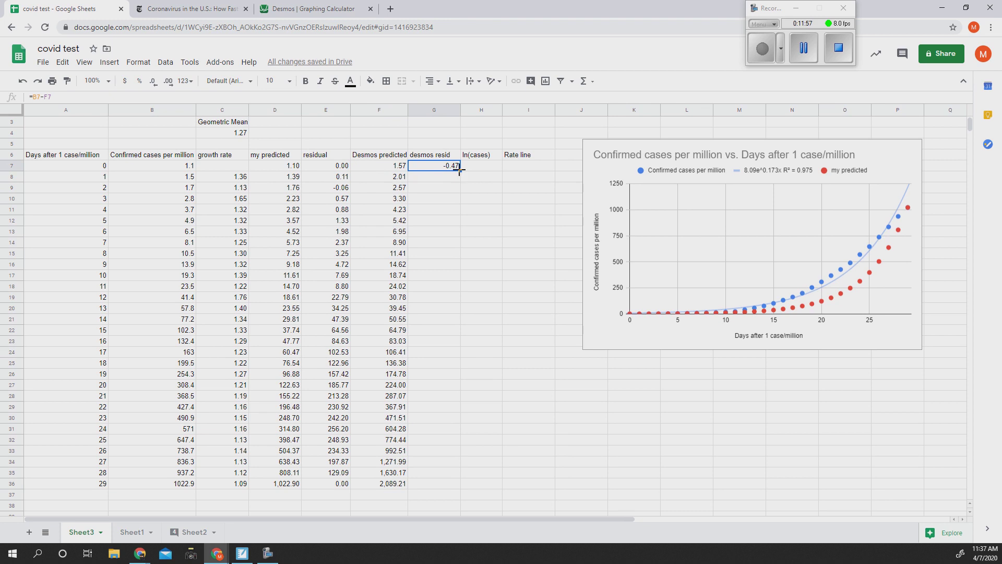
pyautogui.moveTo(459, 169); pyautogui.dragTo(458, 483)
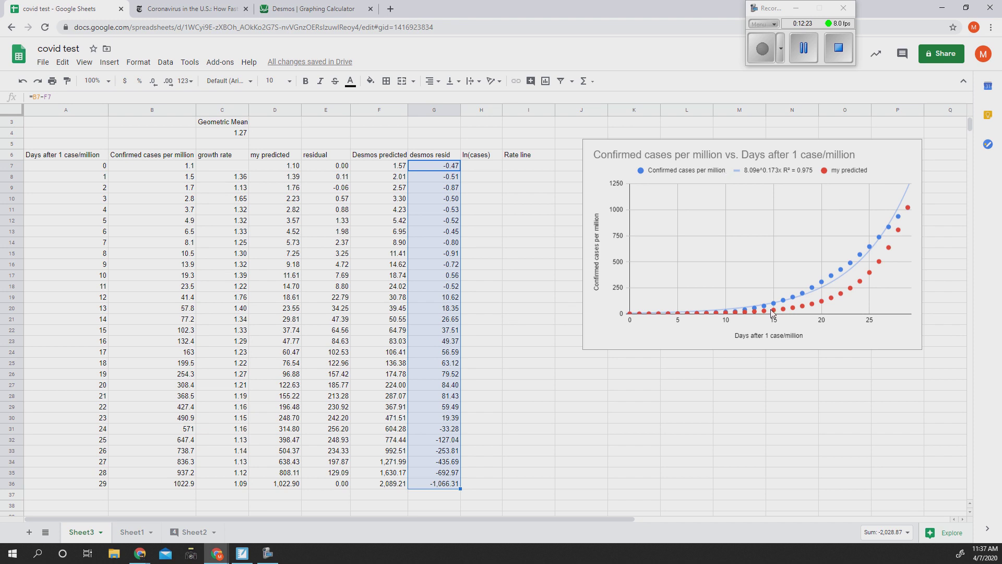
pyautogui.click(334, 6)
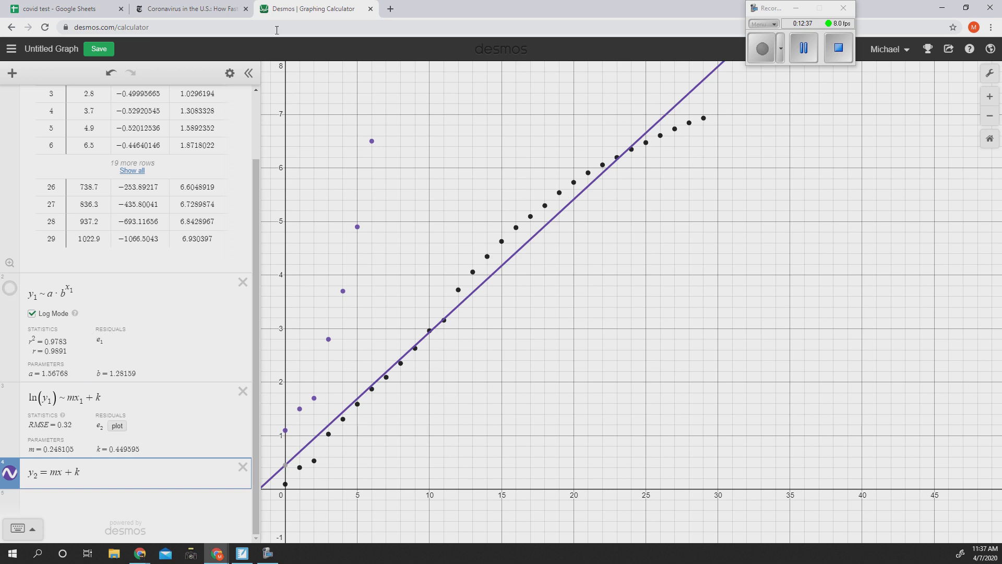
pyautogui.click(59, 10)
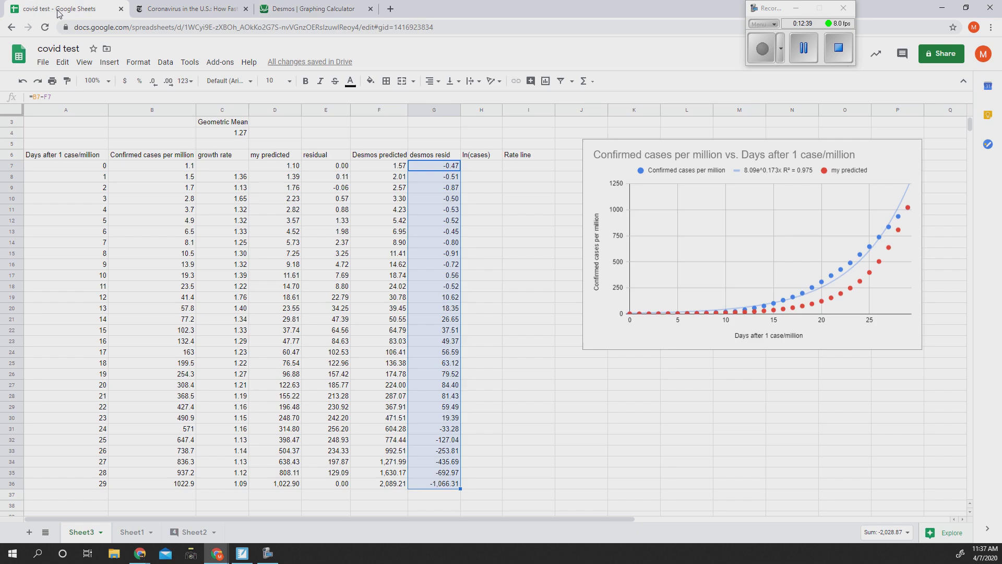
pyautogui.click(481, 188)
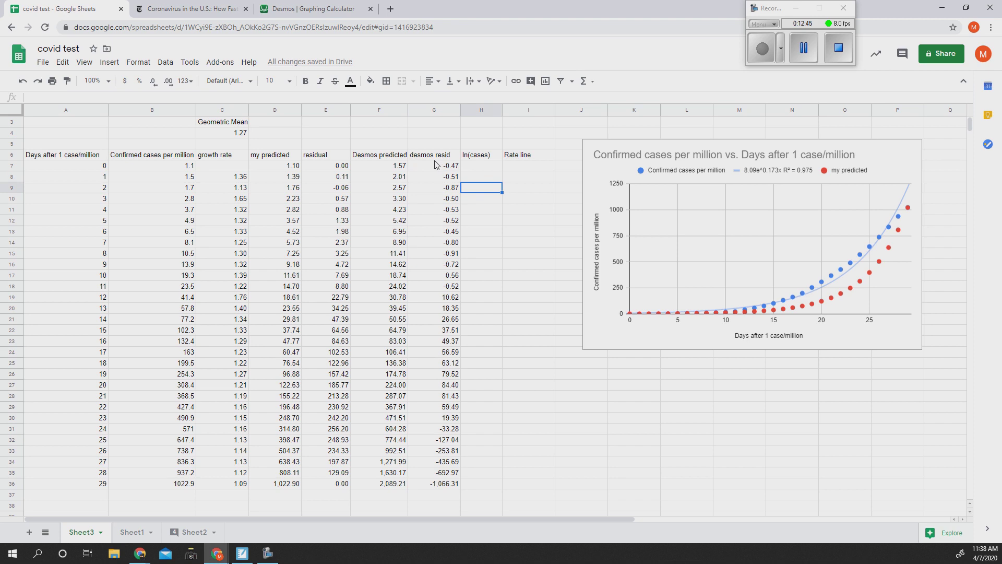
# Open the residual vs. Days after 1 case/million chart below the data for editing.
pyautogui.scroll(-5, 435, 165)
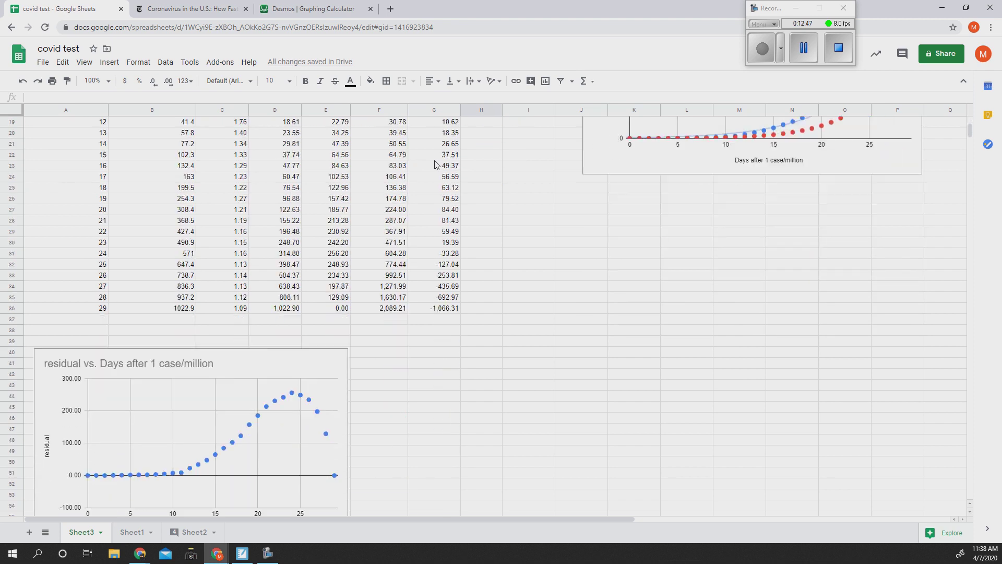
pyautogui.scroll(-2, 435, 165)
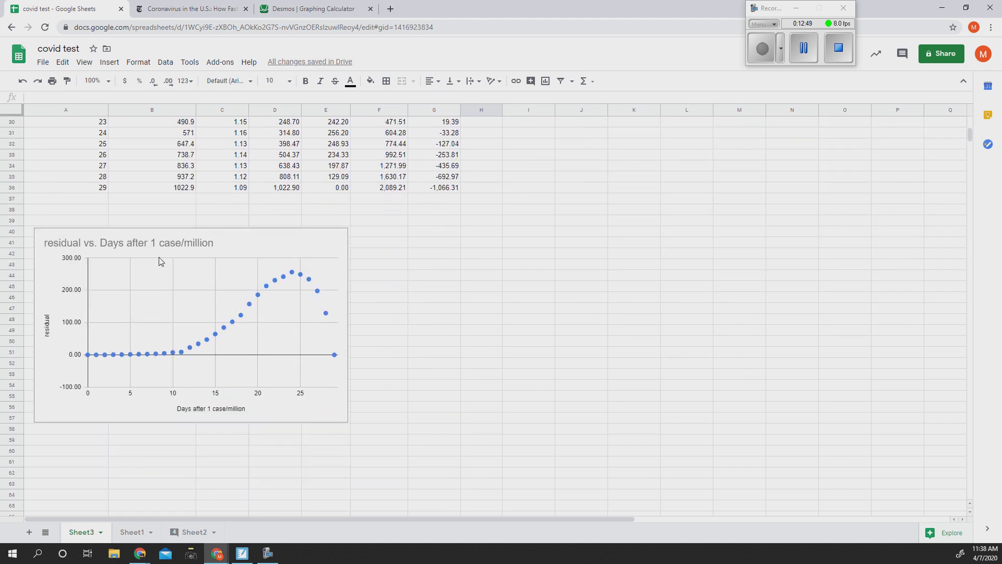
pyautogui.rightClick(255, 249)
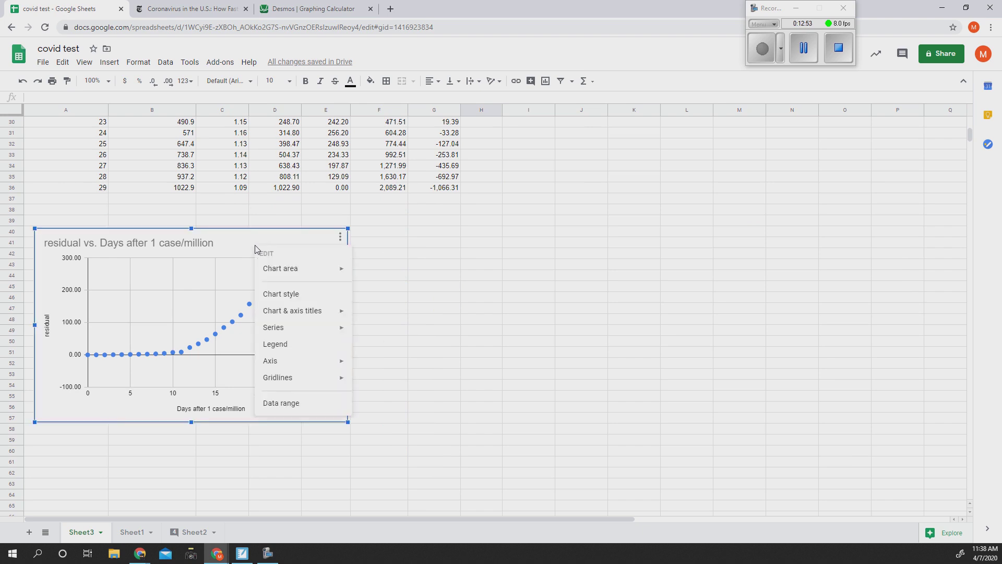
pyautogui.click(341, 238)
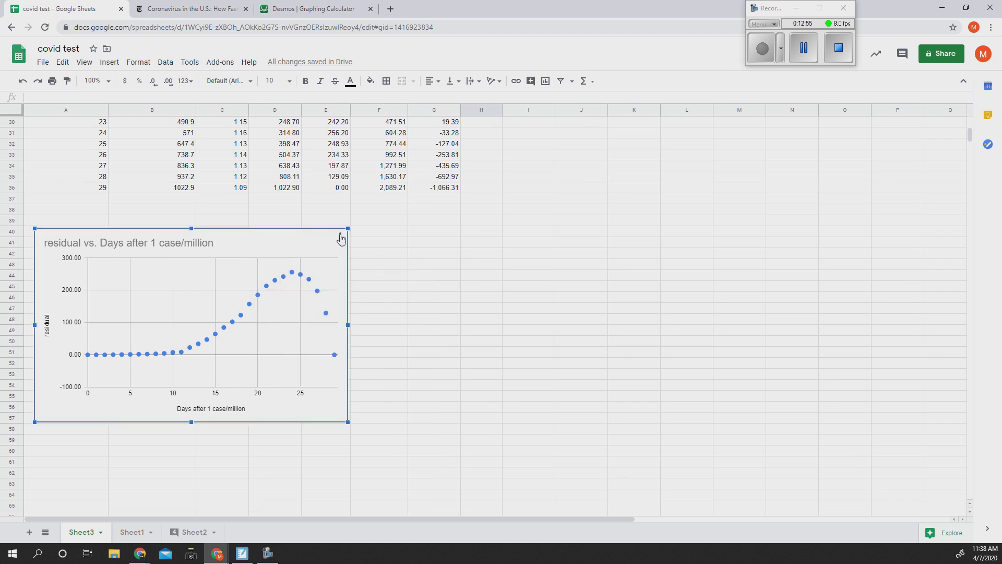
pyautogui.click(340, 238)
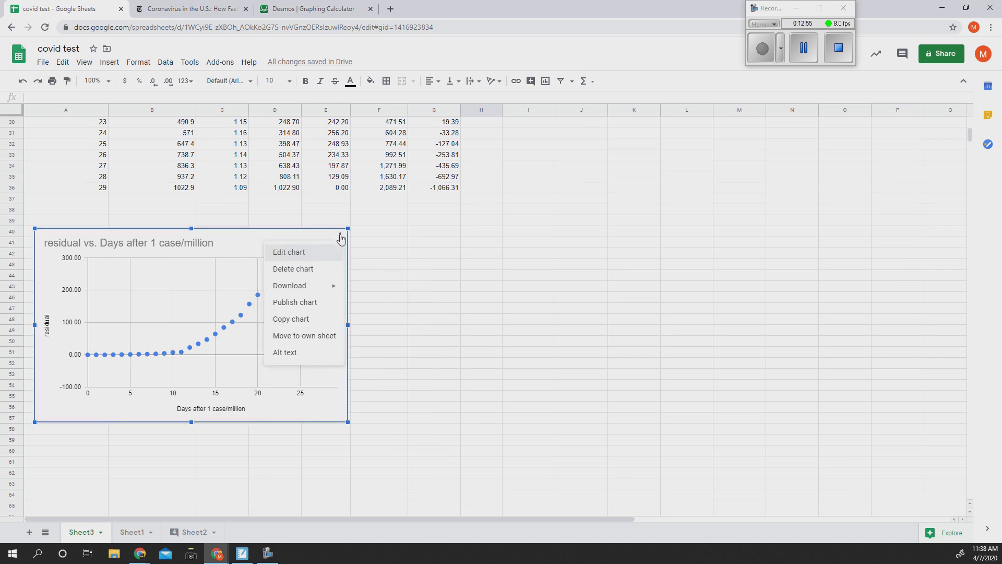
pyautogui.click(314, 252)
# Add the desmos resid column, G6:G36, as a second series in the residual vs. Days after 1 case/million chart.
pyautogui.click(879, 380)
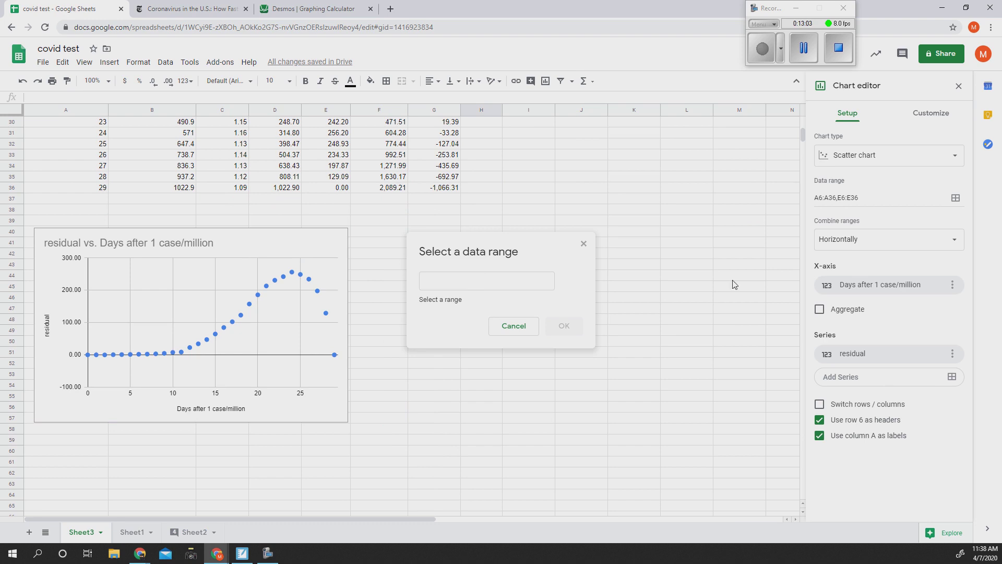
pyautogui.click(466, 281)
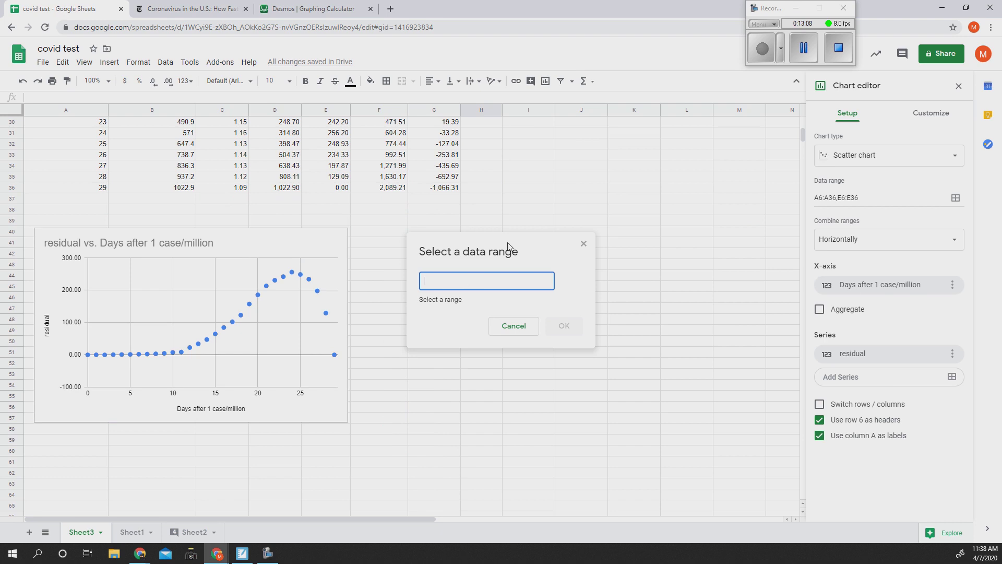
pyautogui.scroll(5, 508, 243)
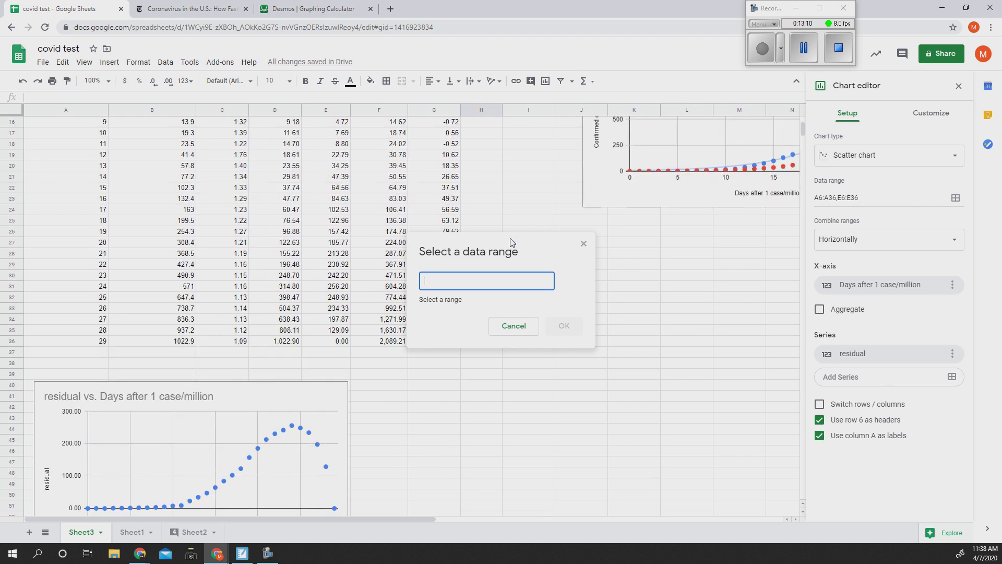
pyautogui.moveTo(511, 241); pyautogui.dragTo(705, 258)
pyautogui.scroll(5, 508, 327)
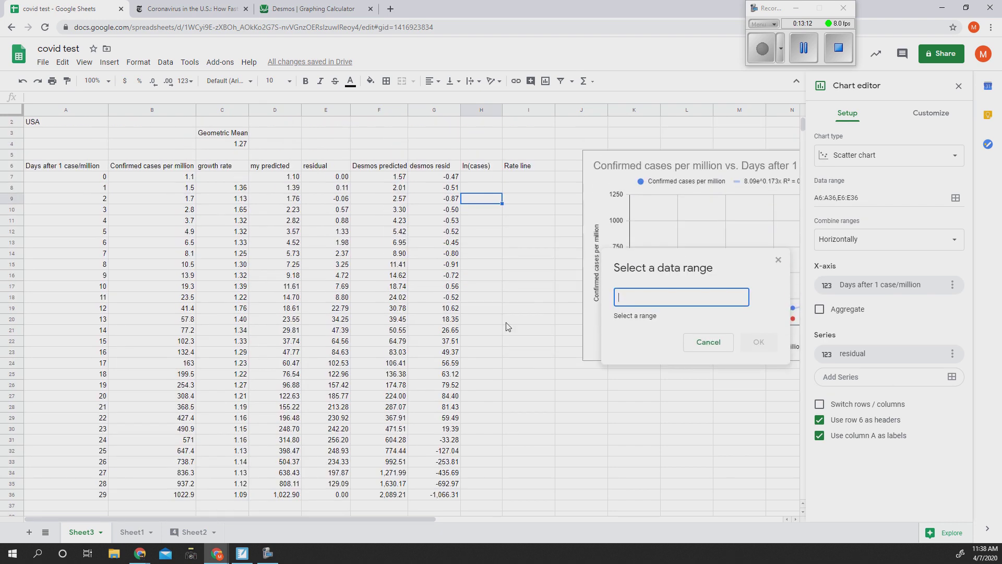
pyautogui.moveTo(444, 167); pyautogui.dragTo(443, 498)
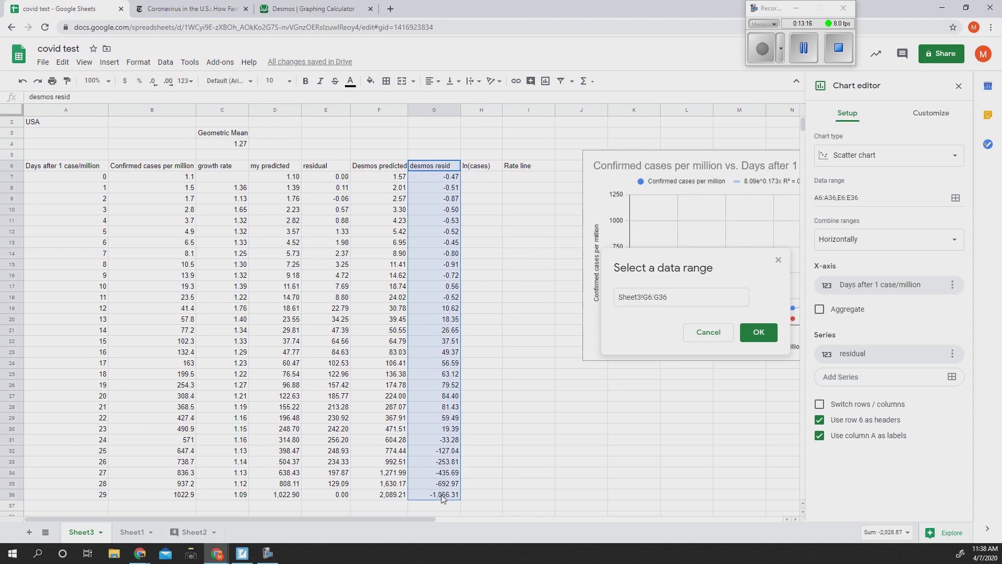
pyautogui.click(758, 332)
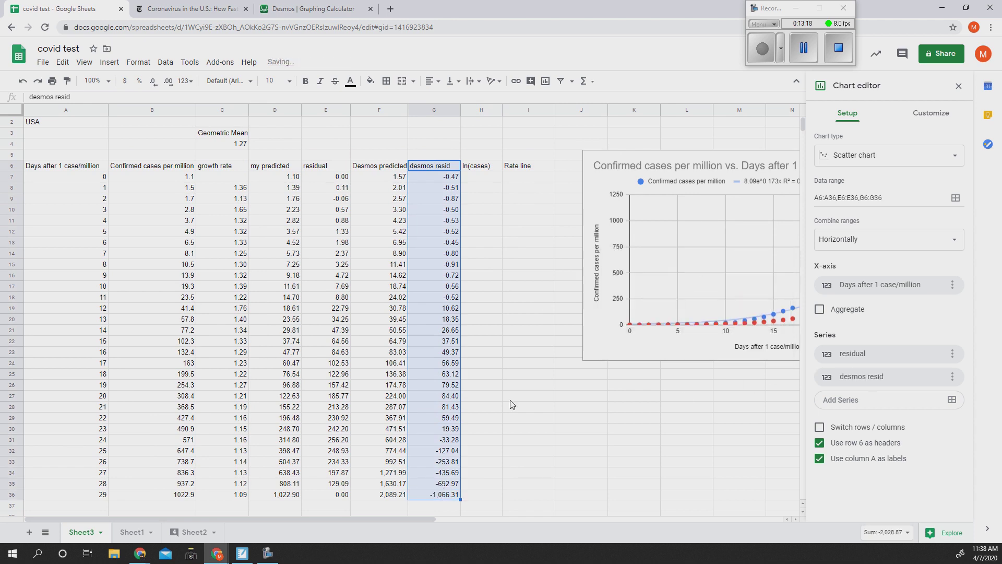
# Compare the residual and desmos resid series in the chart with the table values, closing the chart editor.
pyautogui.scroll(-5, 491, 418)
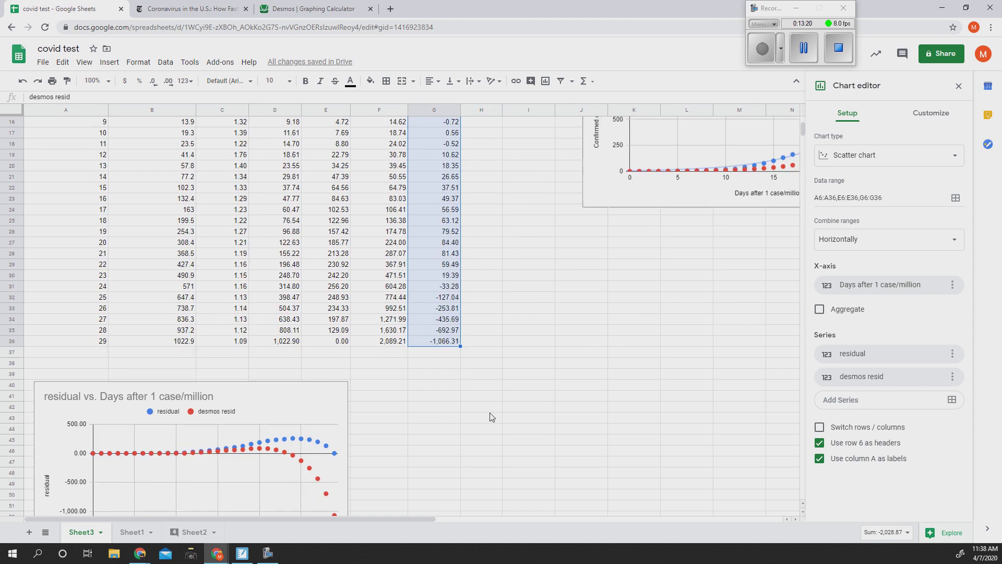
pyautogui.scroll(-4, 490, 417)
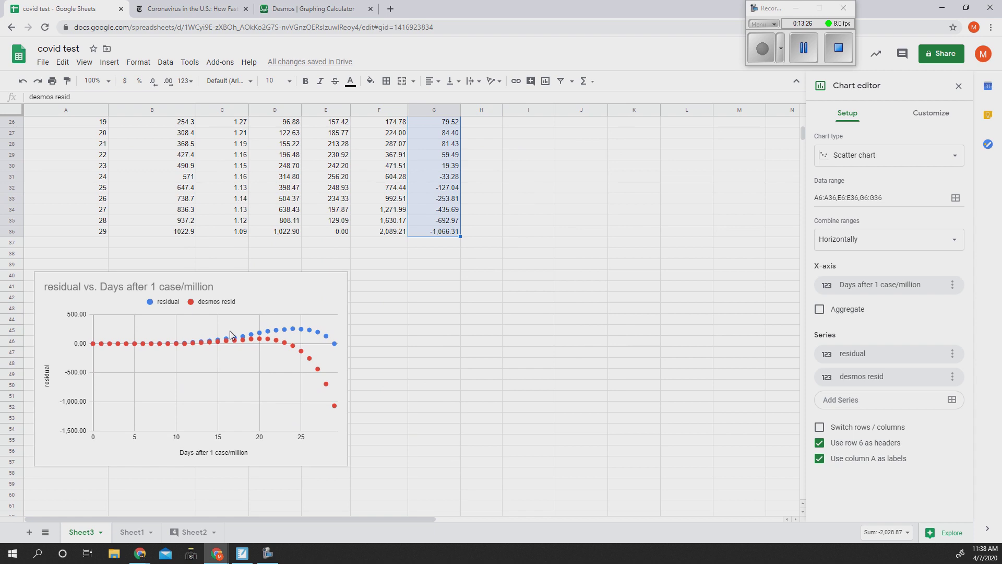
pyautogui.scroll(5, 430, 308)
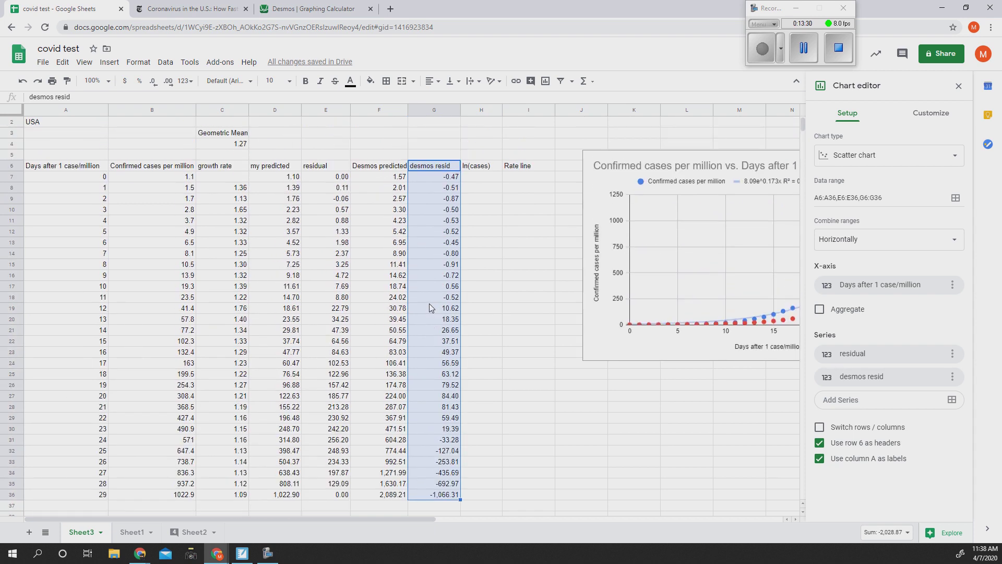
pyautogui.scroll(-1, 327, 493)
pyautogui.scroll(-5, 327, 493)
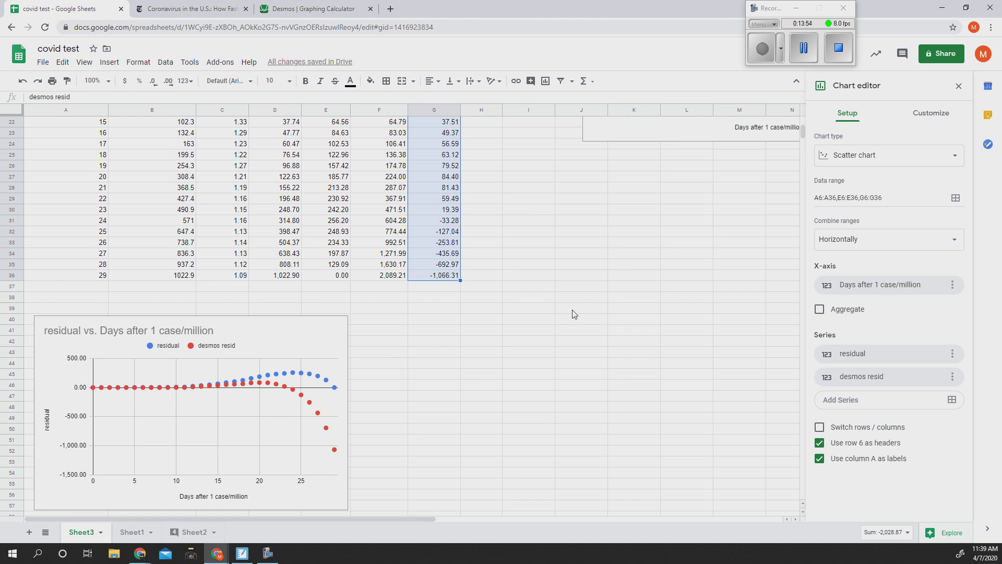
pyautogui.click(958, 85)
pyautogui.scroll(2, 409, 324)
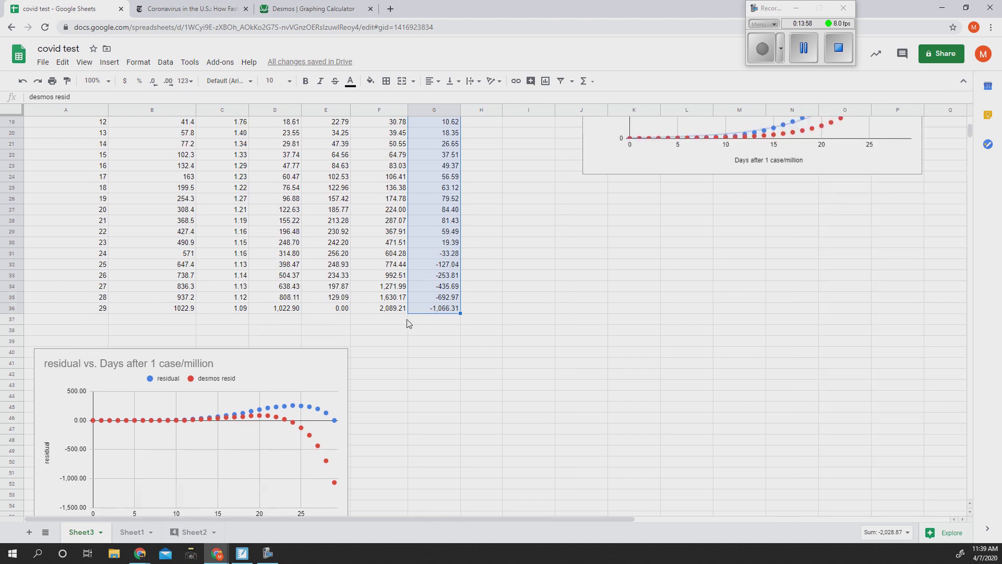
pyautogui.scroll(1, 409, 323)
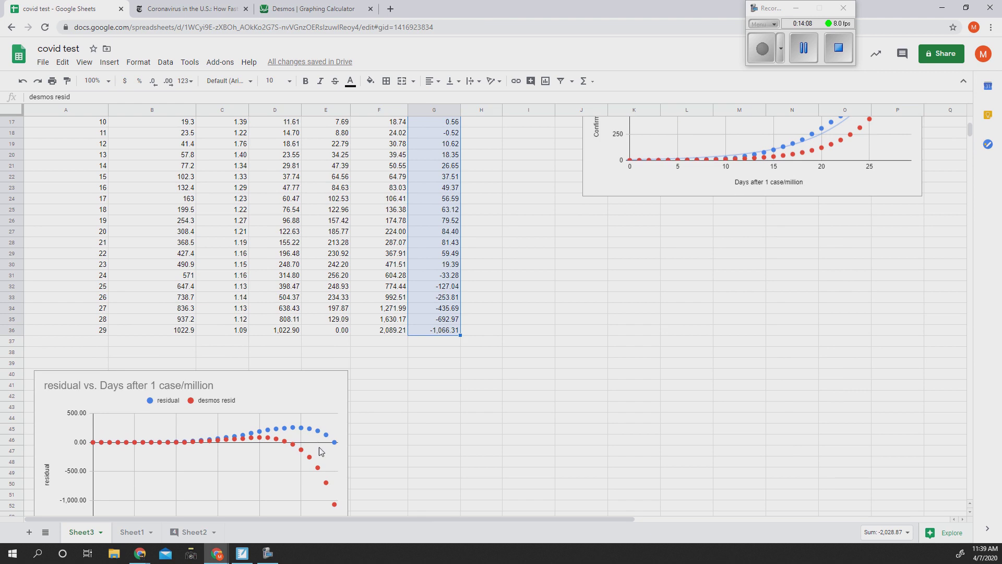
pyautogui.scroll(2, 367, 418)
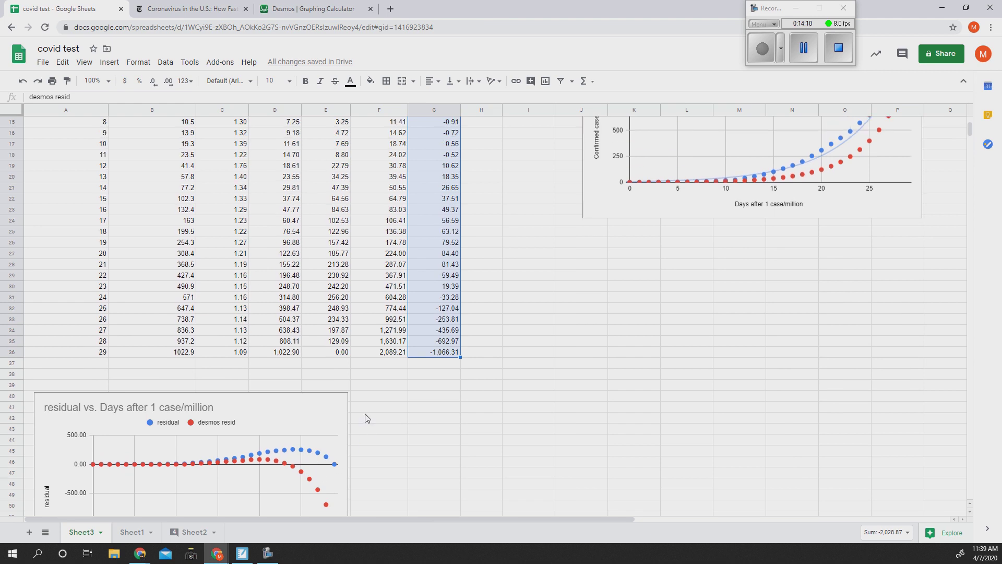
pyautogui.scroll(5, 367, 418)
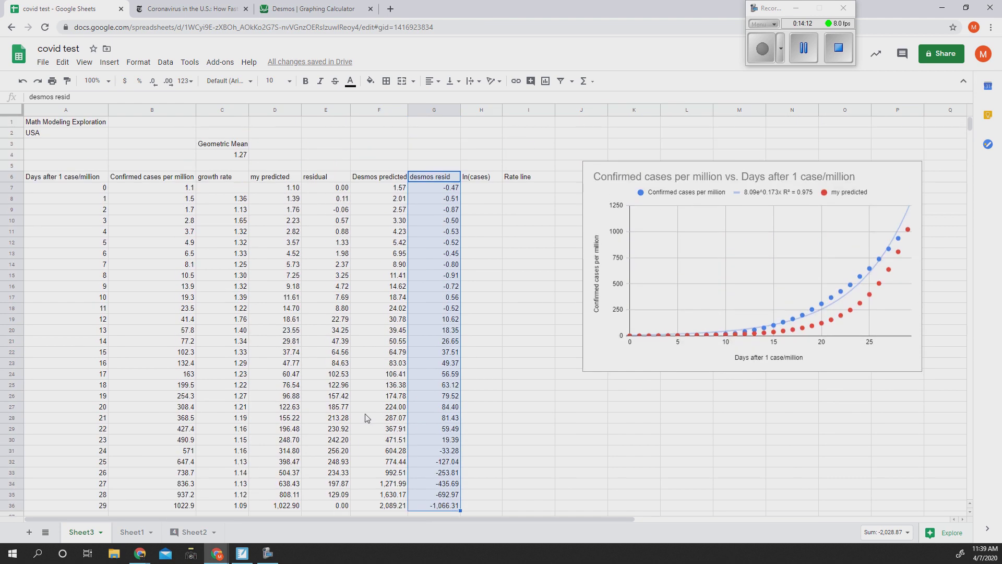
# Enter =ln(B7) in H7 under the ln(cases) heading.
pyautogui.click(481, 194)
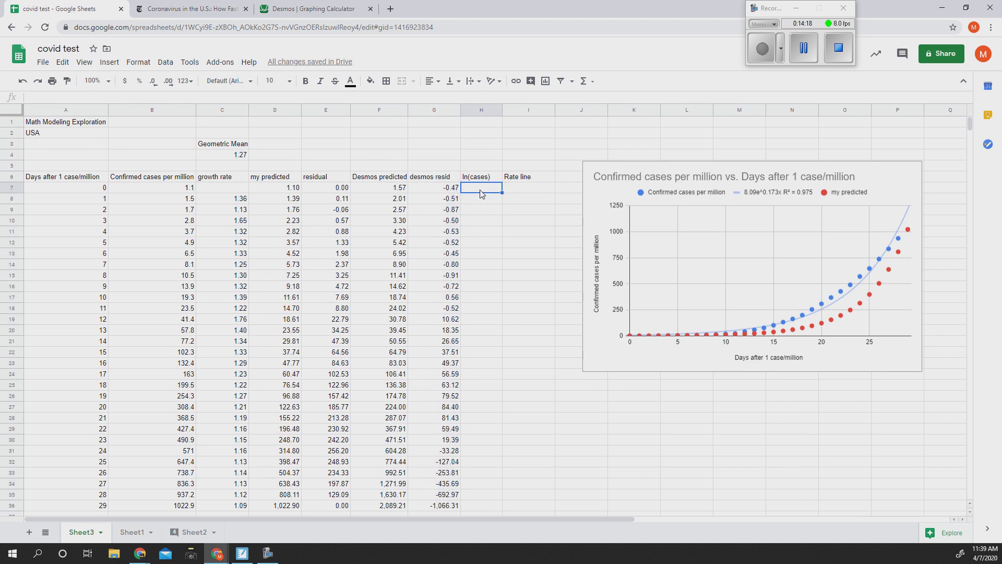
pyautogui.write('===')
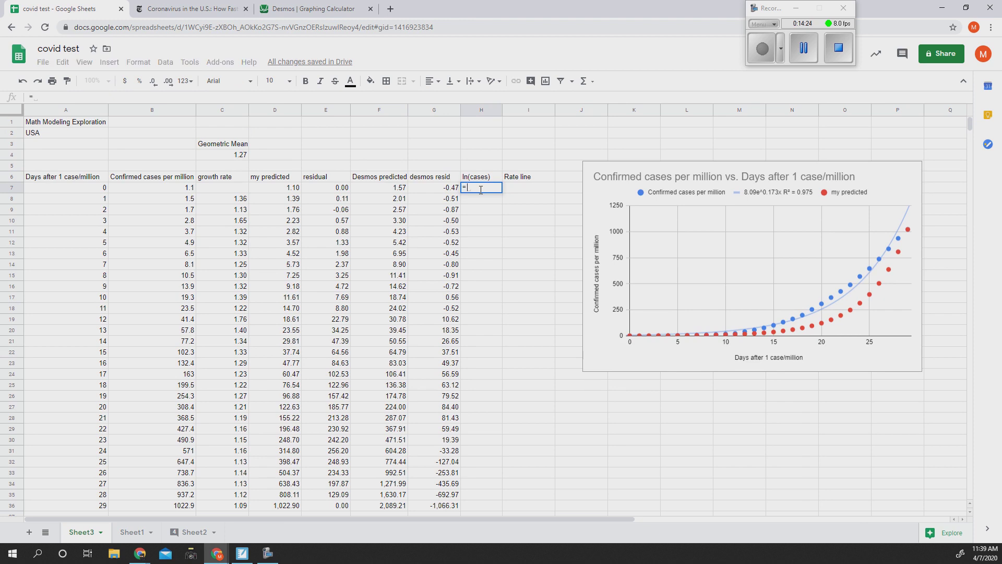
pyautogui.write('ln')
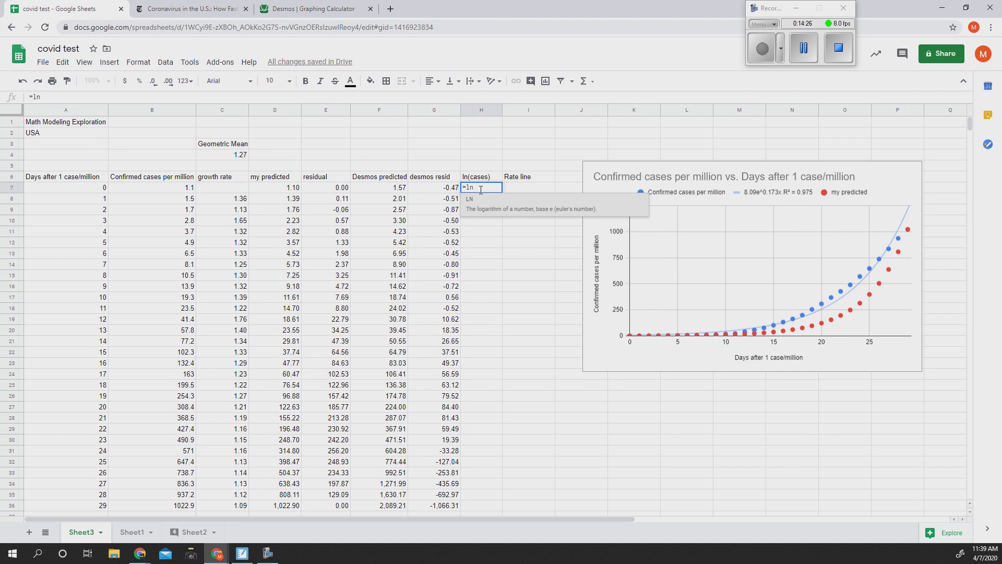
pyautogui.write('(')
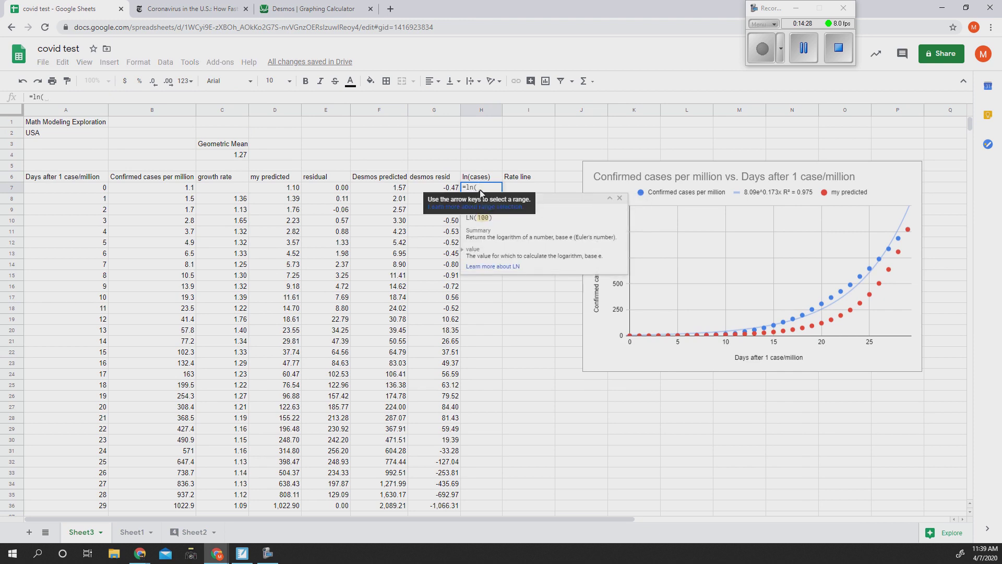
pyautogui.click(150, 190)
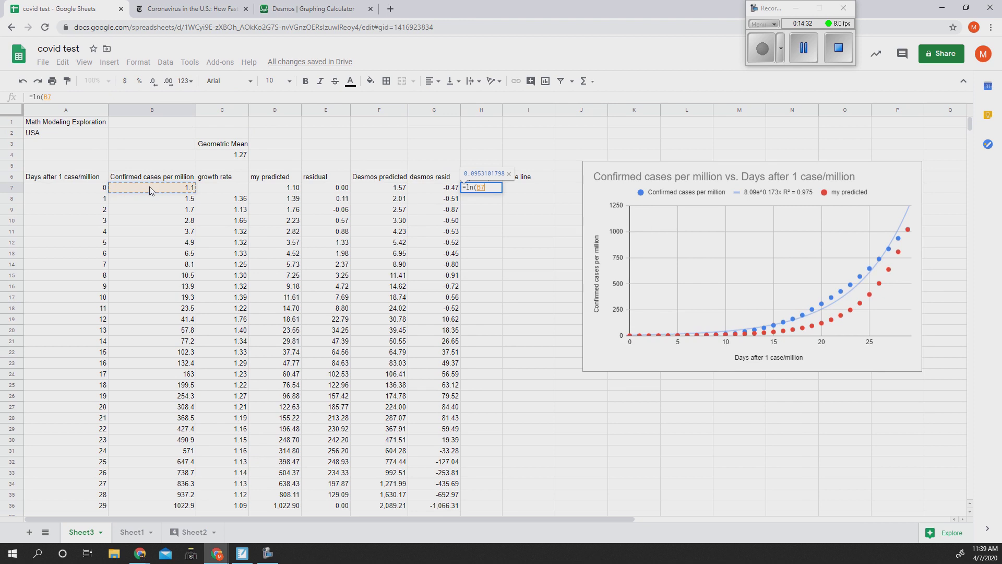
pyautogui.write(')')
pyautogui.press('Return')
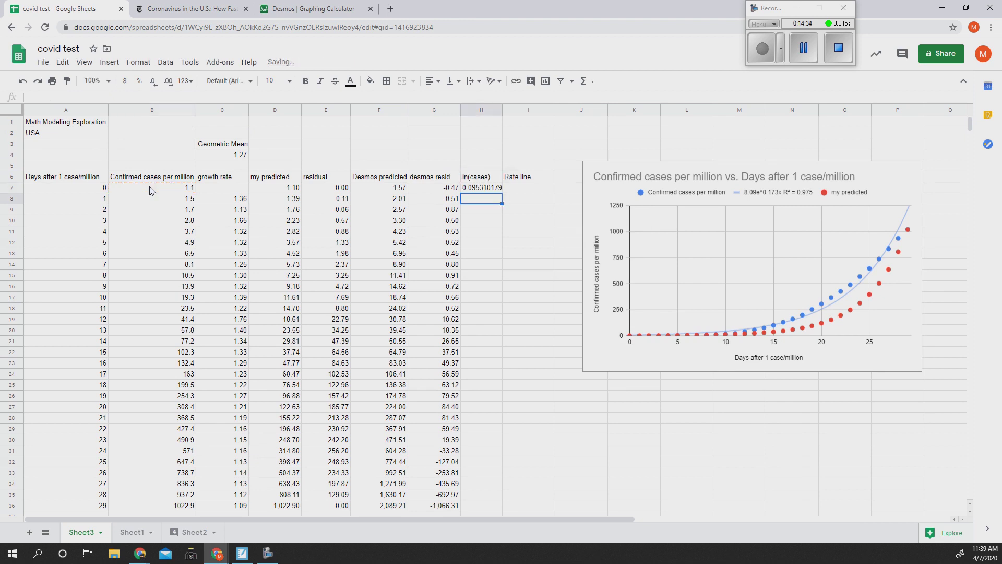
# Fill the ln(cases) formula down to H36 and format the filled cells as Number.
pyautogui.click(491, 190)
pyautogui.moveTo(502, 192); pyautogui.dragTo(499, 506)
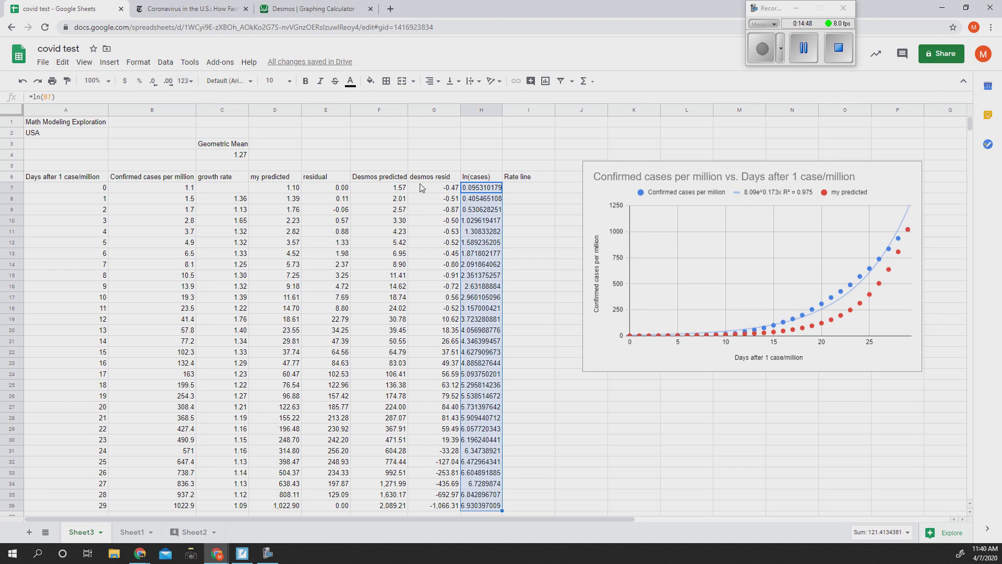
pyautogui.click(184, 81)
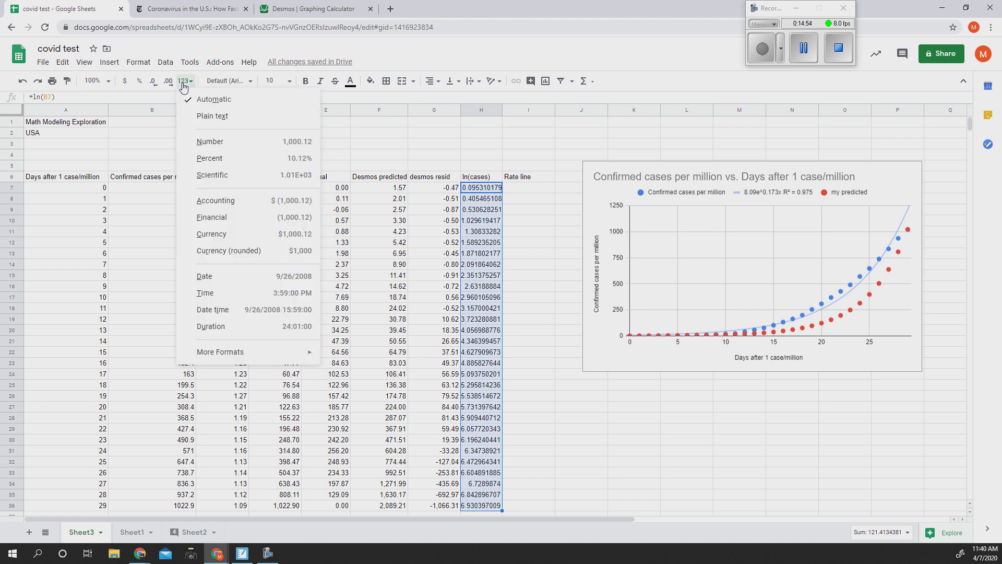
pyautogui.click(254, 146)
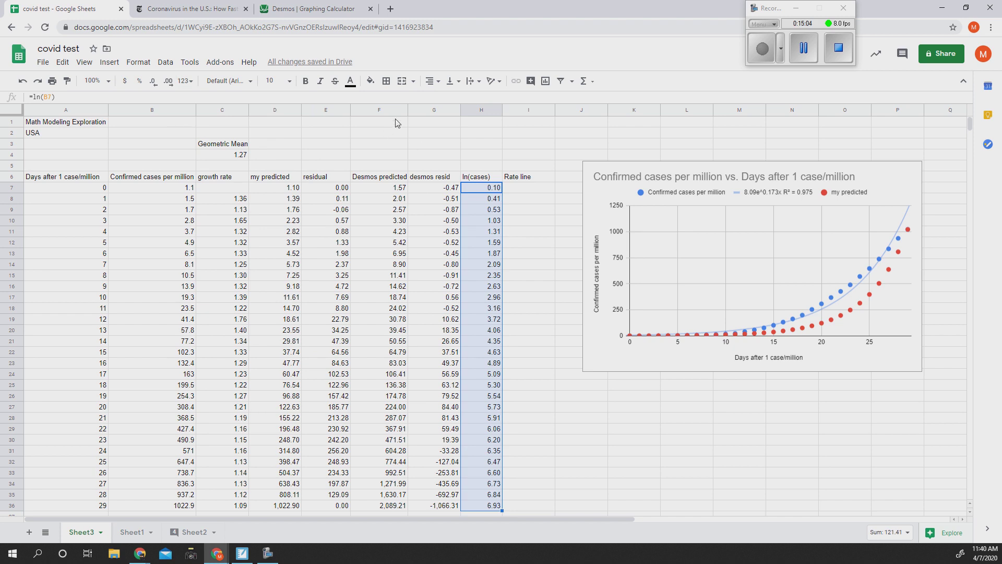
# Slightly narrow the growth rate, my predicted, Desmos predicted and desmos resid columns.
pyautogui.moveTo(408, 112); pyautogui.dragTo(443, 110)
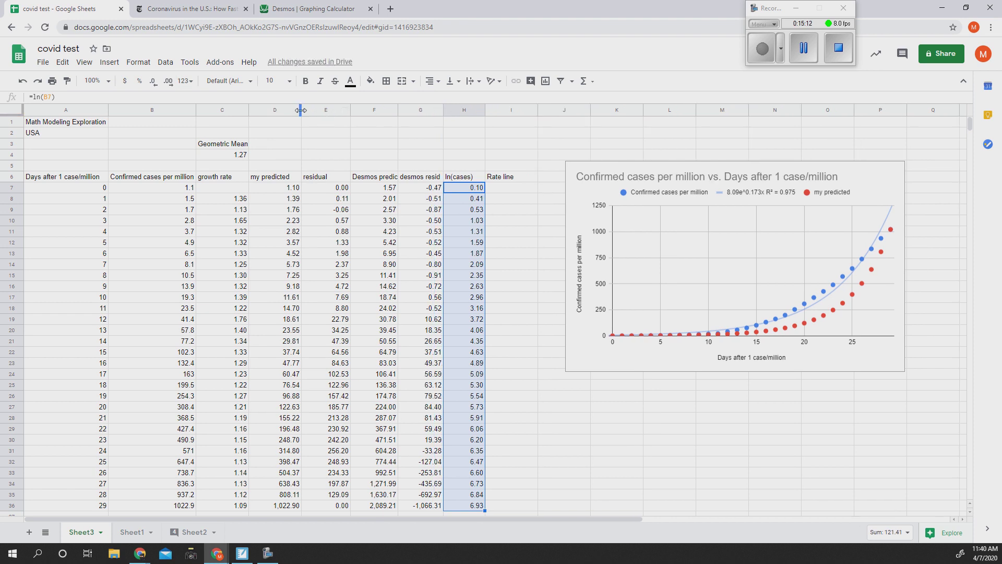
pyautogui.moveTo(303, 113); pyautogui.dragTo(297, 113)
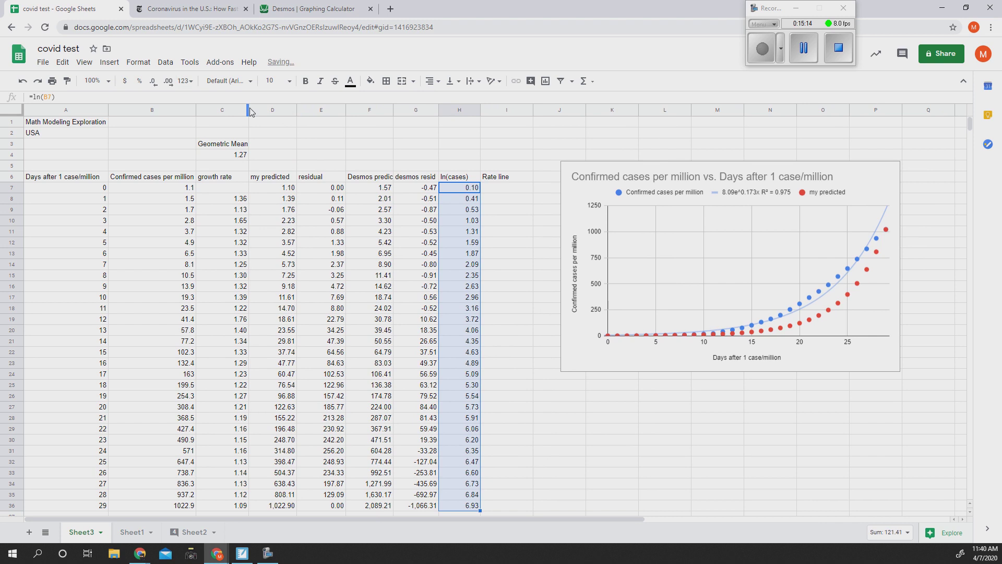
pyautogui.moveTo(247, 111); pyautogui.dragTo(243, 111)
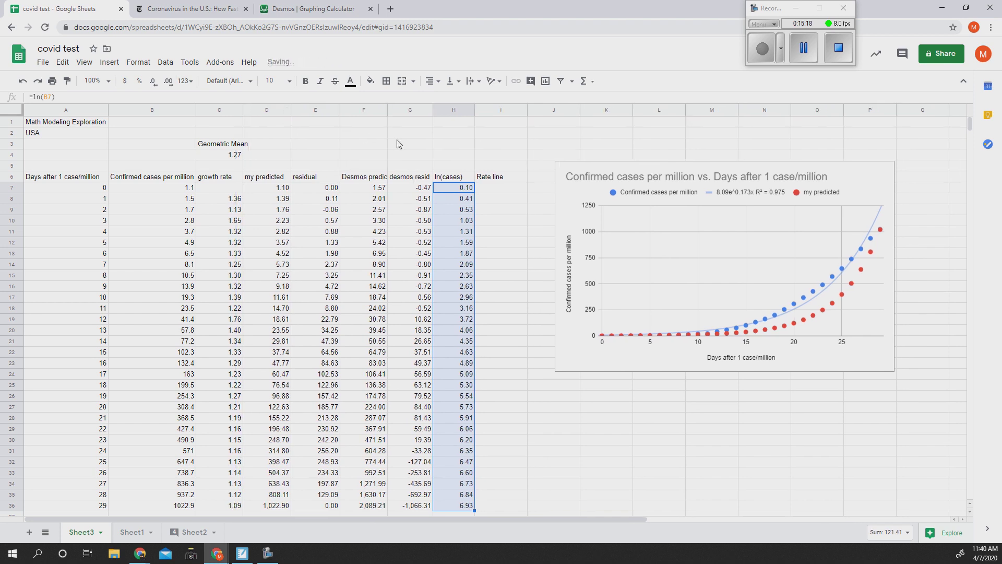
# Move the Confirmed cases per million chart up and to the right, farther from the data columns, and deselect it.
pyautogui.click(842, 175)
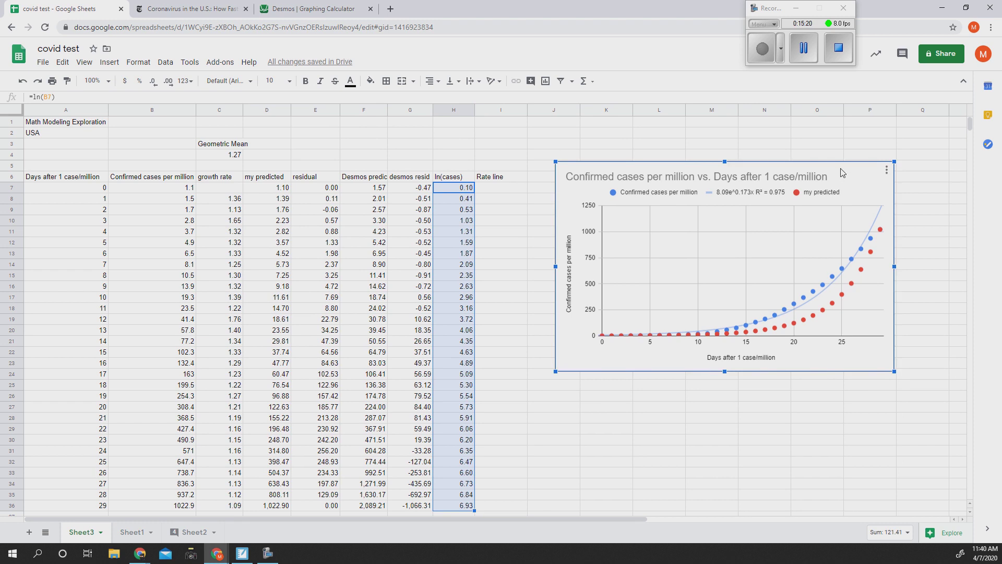
pyautogui.moveTo(842, 176); pyautogui.dragTo(863, 129)
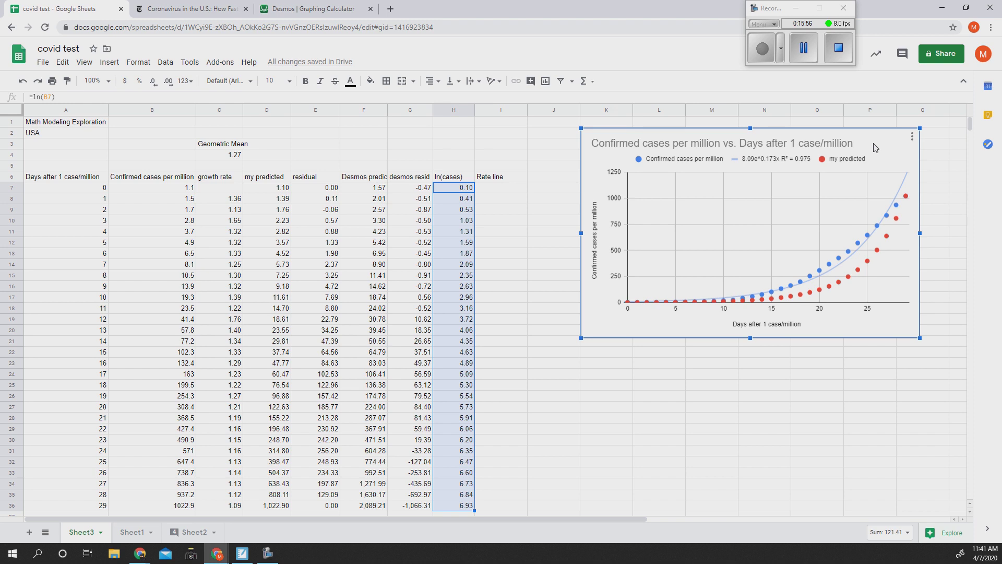
pyautogui.moveTo(874, 139); pyautogui.dragTo(901, 138)
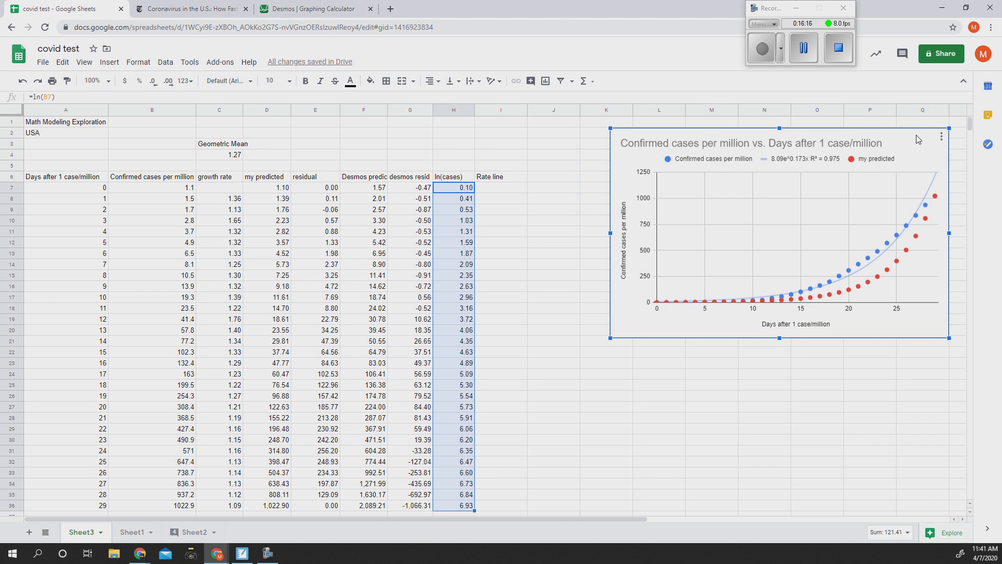
pyautogui.moveTo(914, 136)
pyautogui.mouseDown()
pyautogui.moveTo(903, 138)
pyautogui.moveTo(915, 138)
pyautogui.mouseUp()
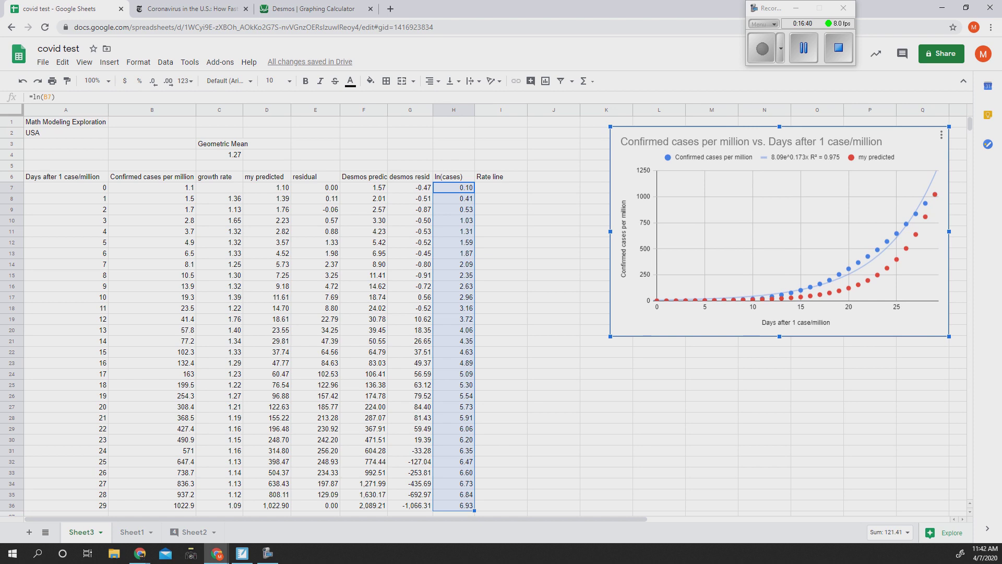
pyautogui.click(590, 400)
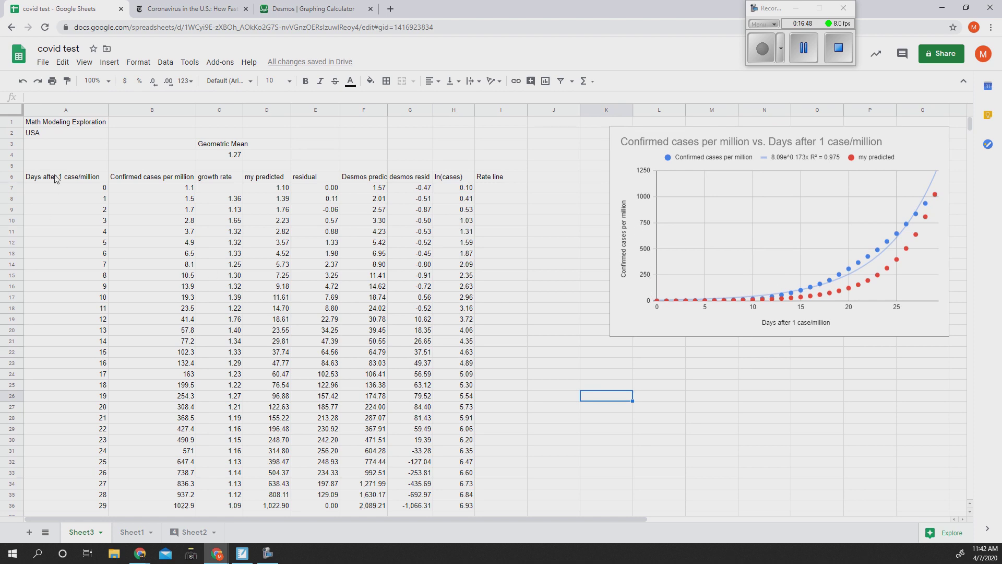
# Insert a scatter chart from the days and confirmed cases per million data in A6:B36.
pyautogui.moveTo(56, 179); pyautogui.dragTo(160, 508)
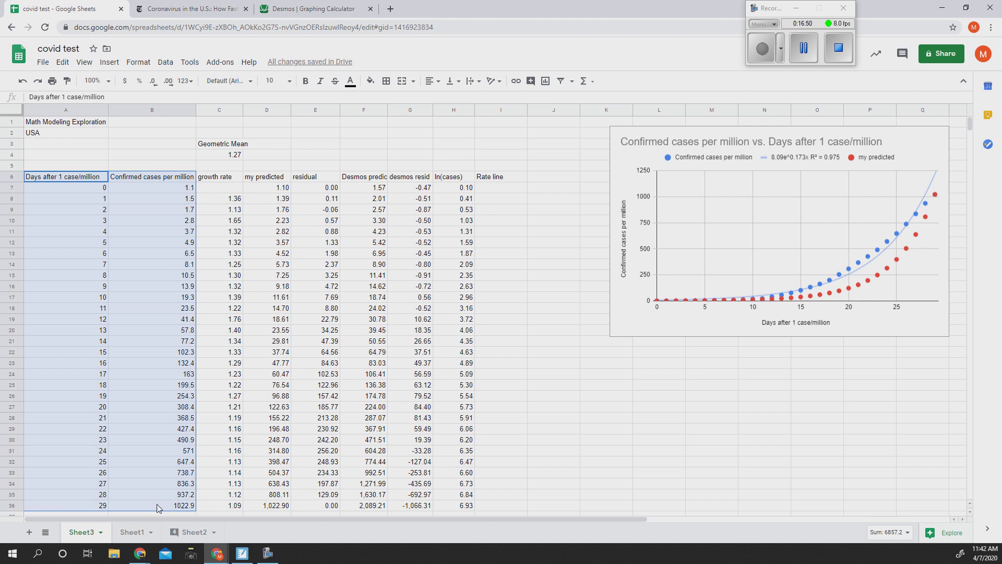
pyautogui.click(109, 62)
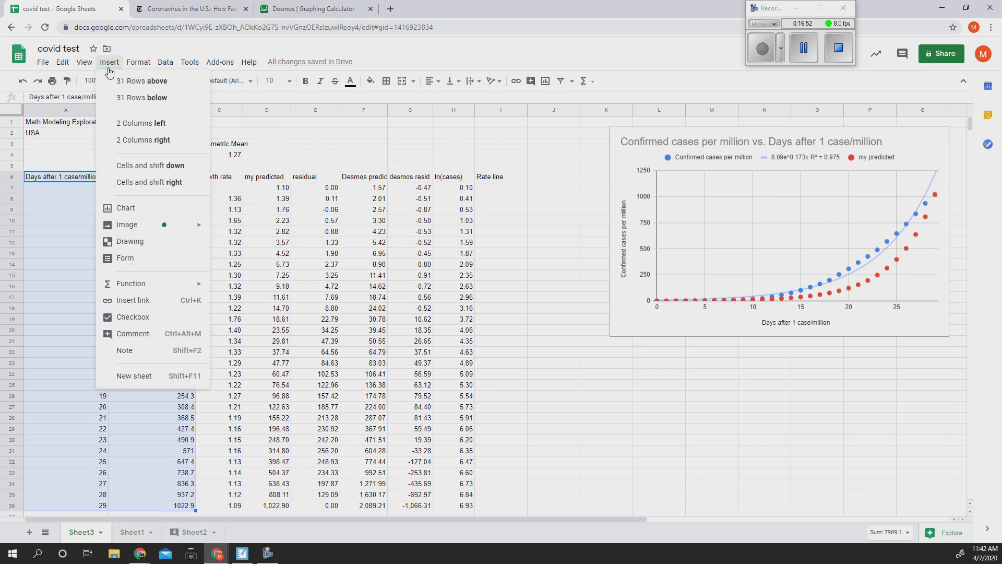
pyautogui.click(134, 211)
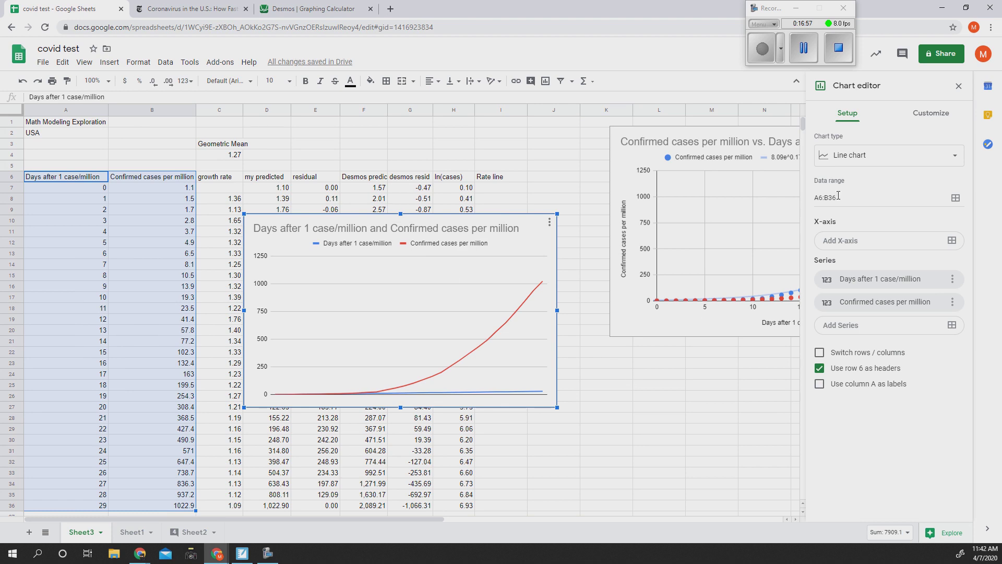
pyautogui.click(922, 157)
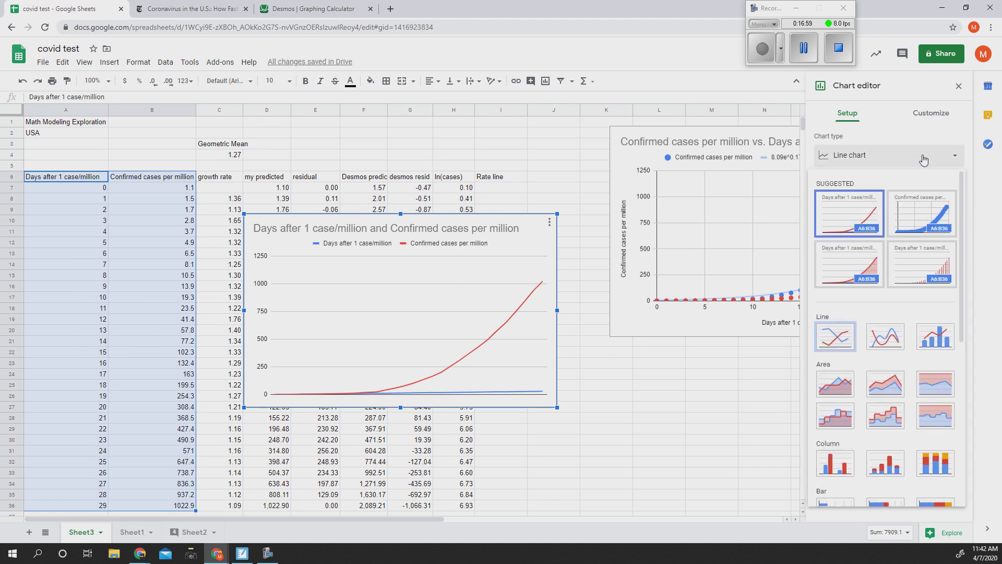
pyautogui.scroll(-3, 967, 302)
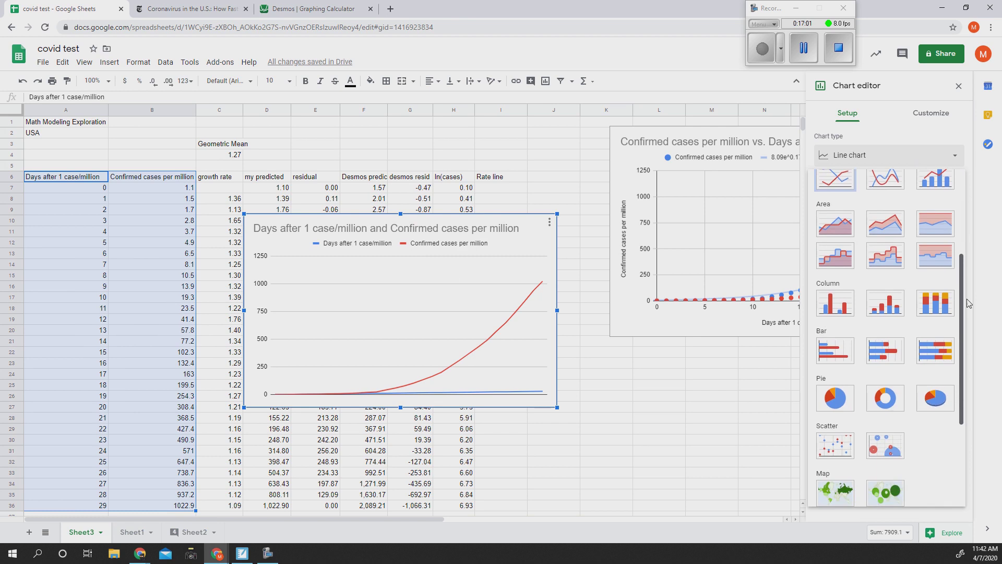
pyautogui.scroll(-2, 967, 303)
pyautogui.click(838, 355)
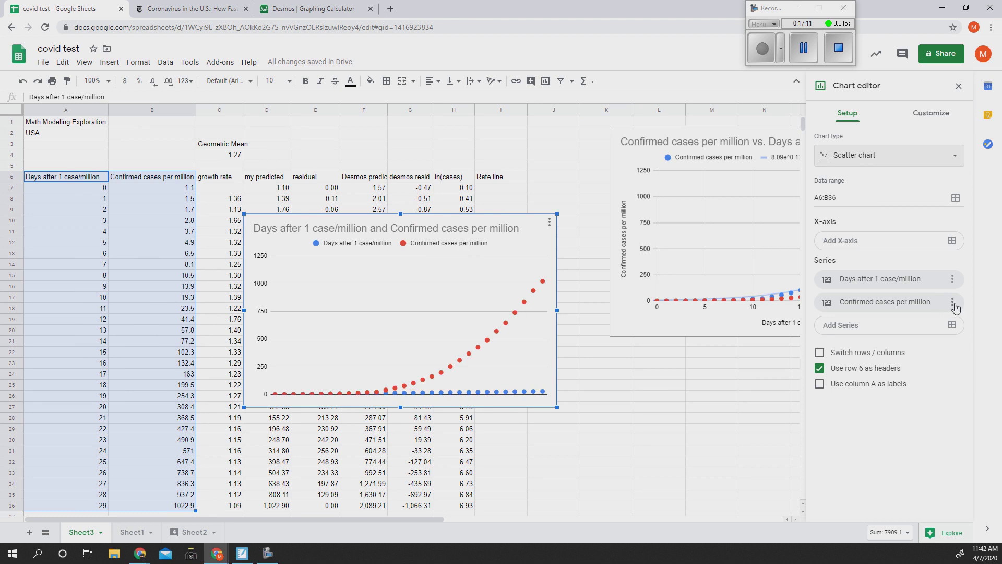
# Set the new chart's X-axis to A6:A36 and remove the Days after 1 case/million series.
pyautogui.click(914, 242)
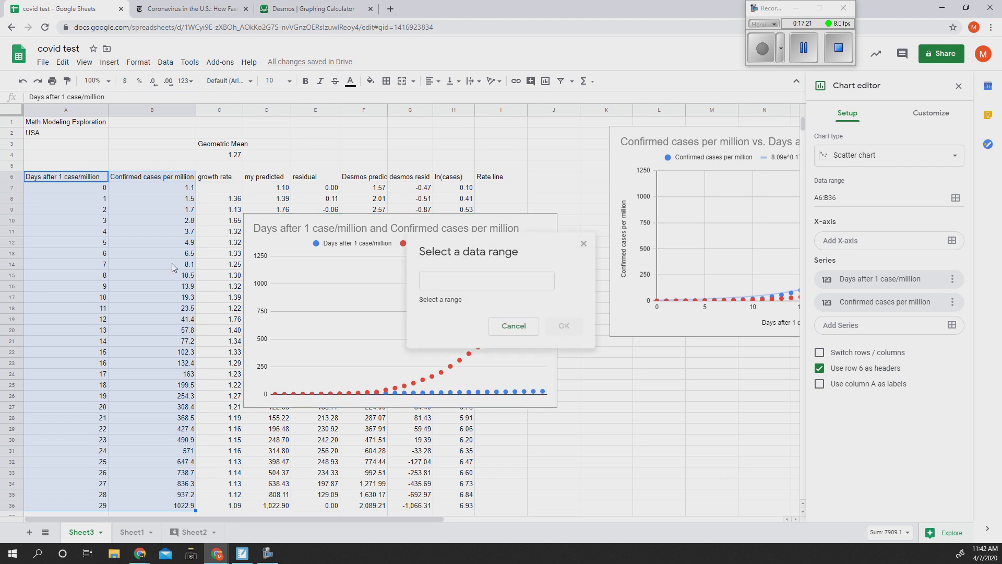
pyautogui.moveTo(65, 178); pyautogui.dragTo(90, 507)
pyautogui.click(564, 317)
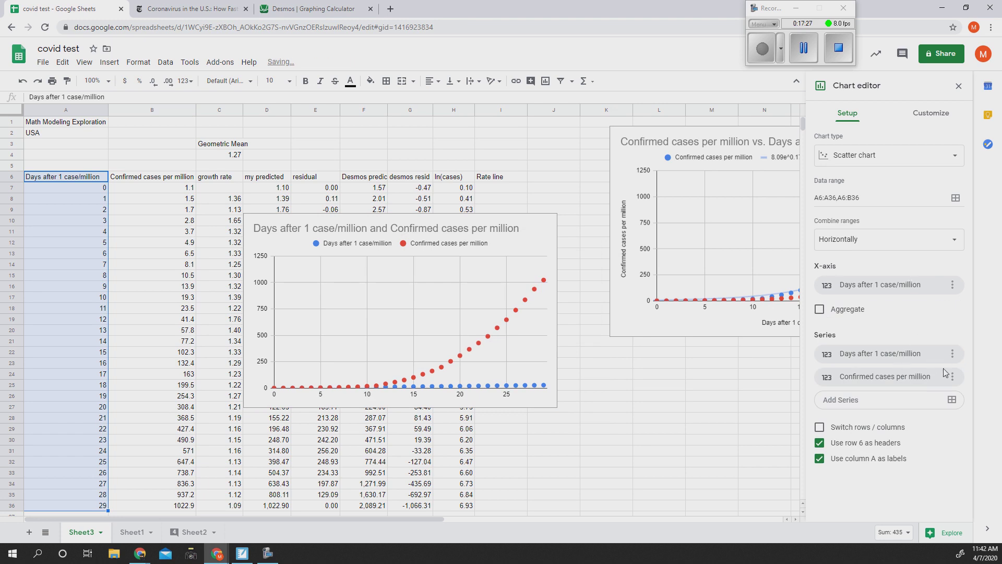
pyautogui.click(953, 355)
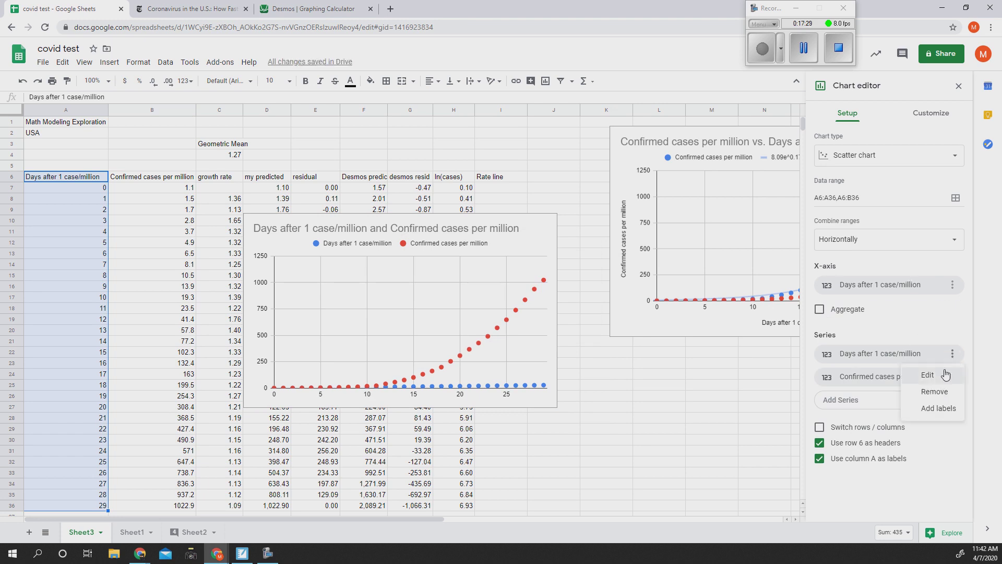
pyautogui.click(939, 392)
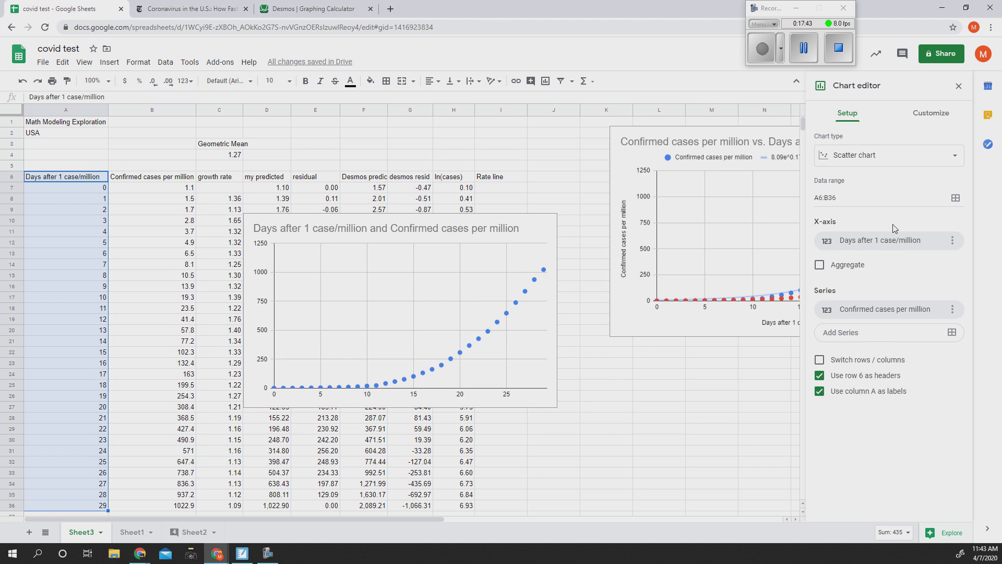
# Turn on log scale for the new scatter chart's vertical axis and close the chart editor.
pyautogui.click(933, 114)
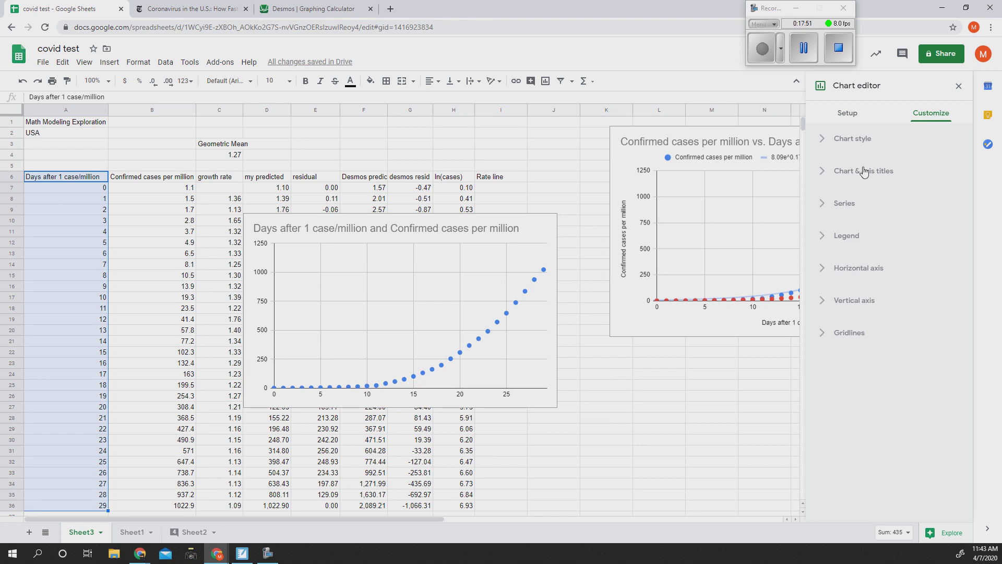
pyautogui.click(823, 304)
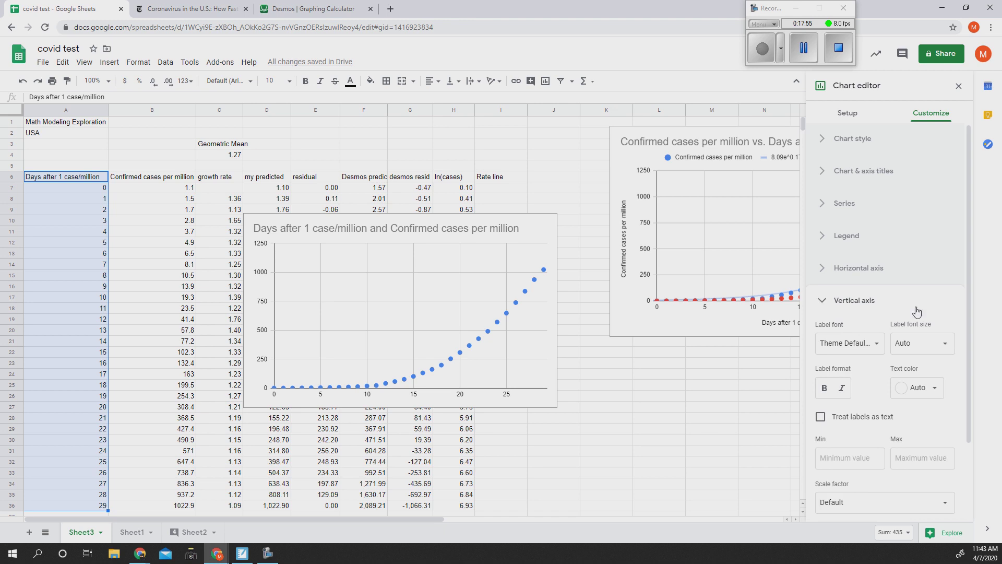
pyautogui.moveTo(969, 327); pyautogui.dragTo(970, 436)
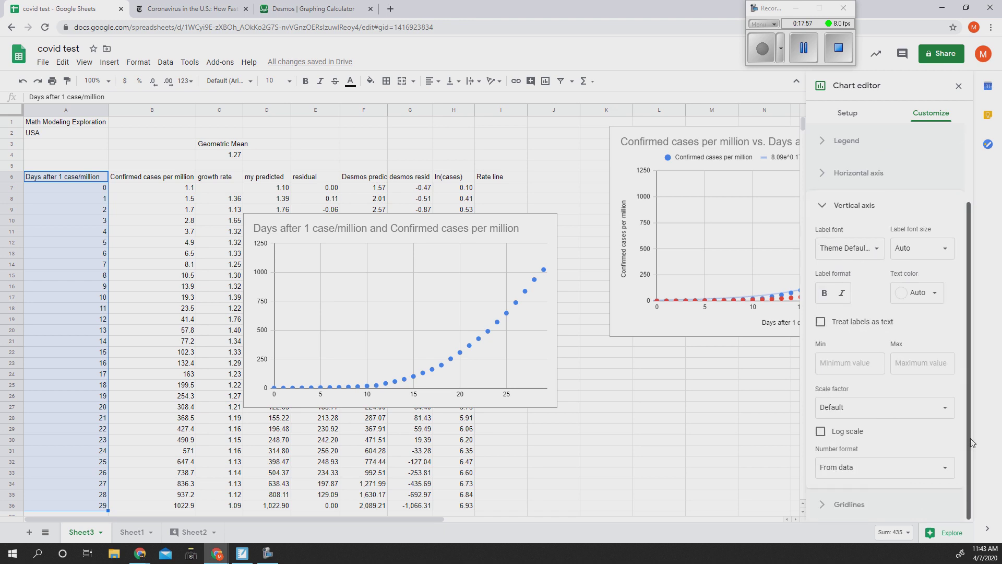
pyautogui.click(820, 432)
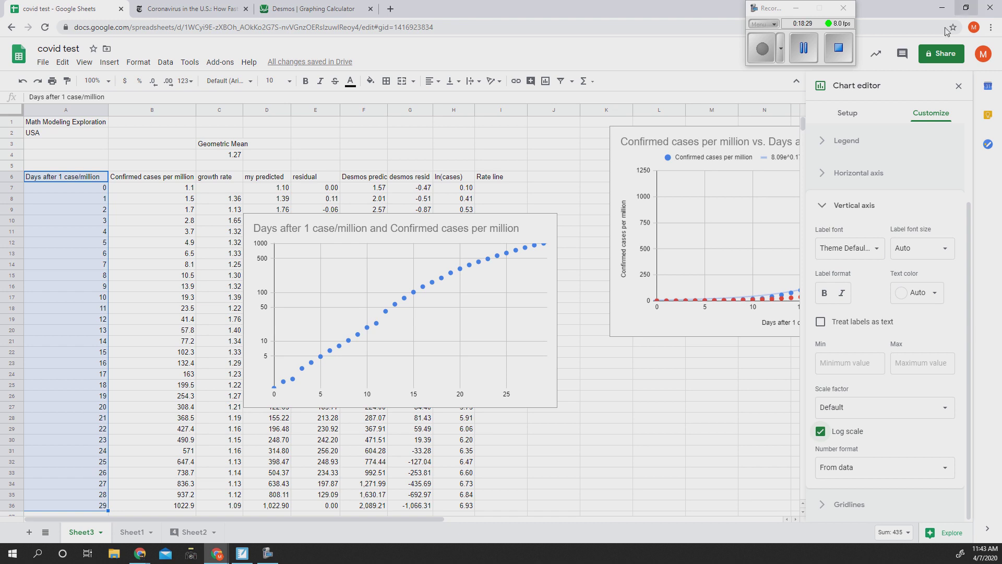
pyautogui.click(959, 87)
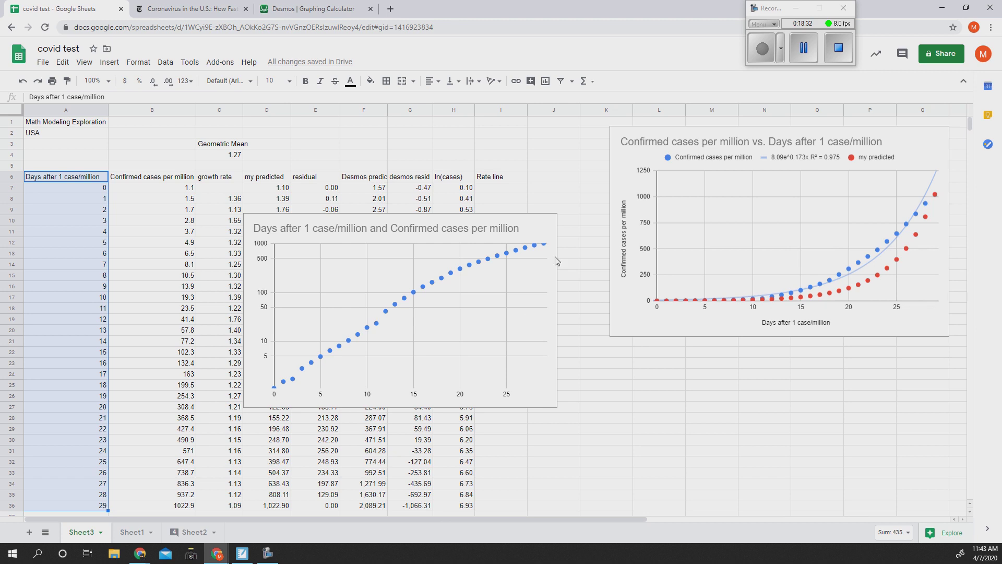
# Place the log-scale chart directly below the first cases chart and enlarge it to the same width, then deselect it.
pyautogui.click(476, 220)
pyautogui.moveTo(475, 219); pyautogui.dragTo(863, 362)
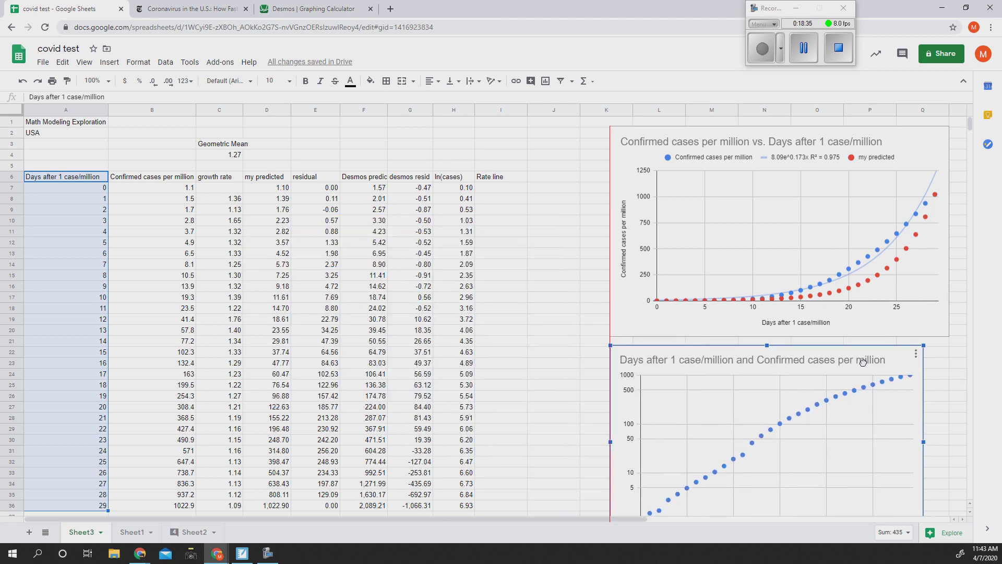
pyautogui.scroll(-1, 919, 381)
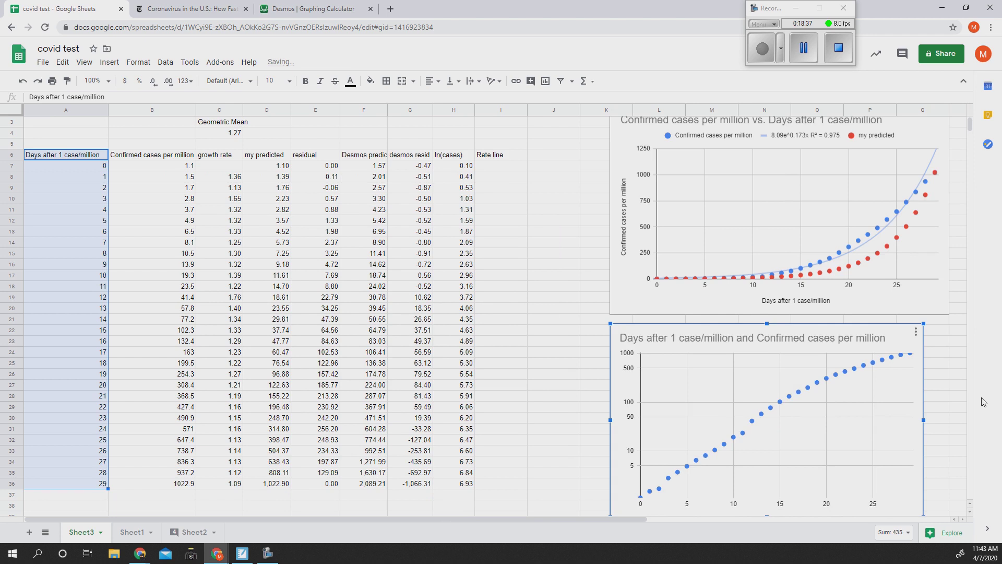
pyautogui.scroll(-2, 981, 429)
pyautogui.moveTo(925, 484); pyautogui.dragTo(948, 499)
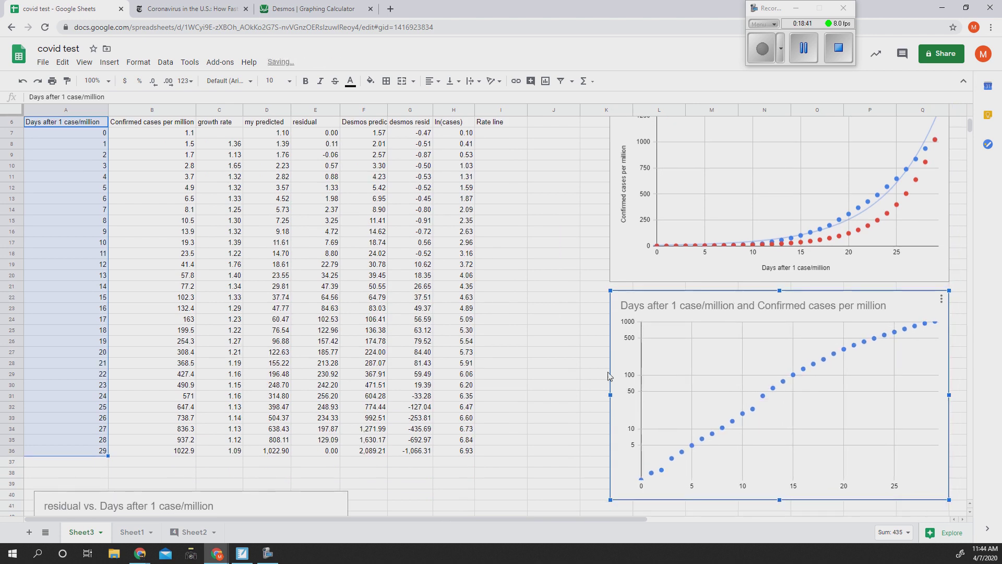
pyautogui.click(560, 365)
# Add an Exponential trendline to the Confirmed cases per million series in the log-scale chart.
pyautogui.scroll(-1, 558, 421)
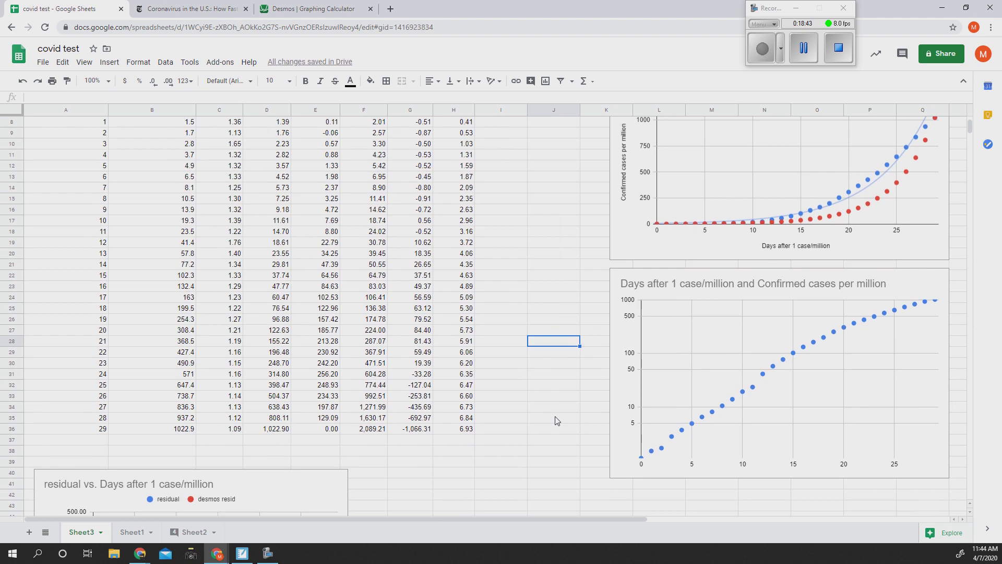
pyautogui.scroll(-3, 557, 420)
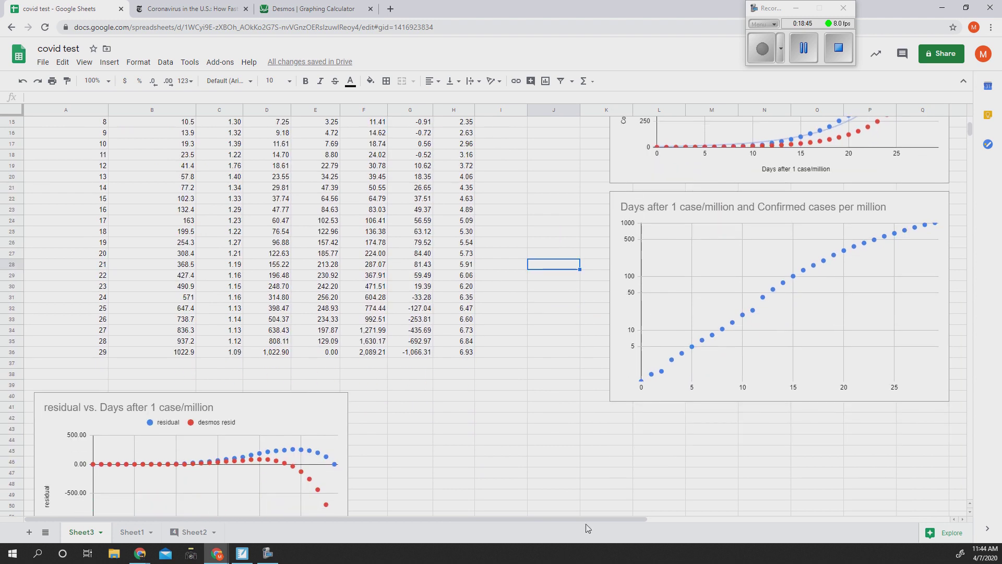
pyautogui.moveTo(597, 519); pyautogui.dragTo(722, 521)
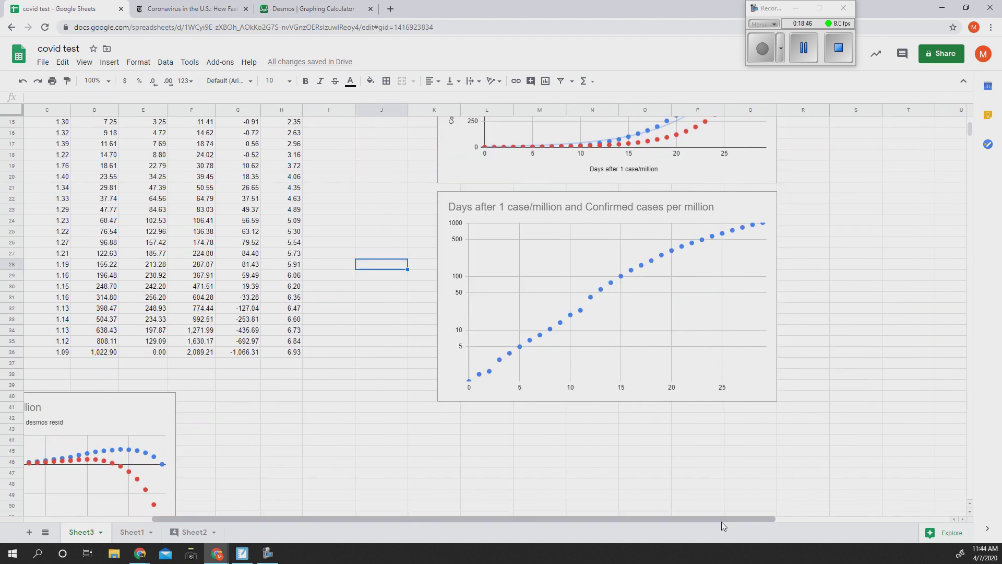
pyautogui.click(734, 216)
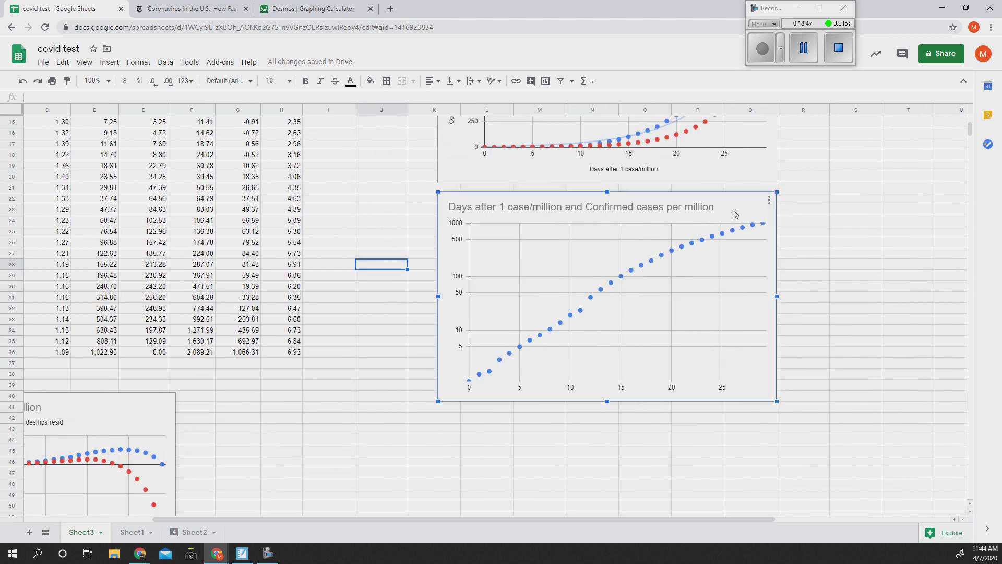
pyautogui.click(770, 201)
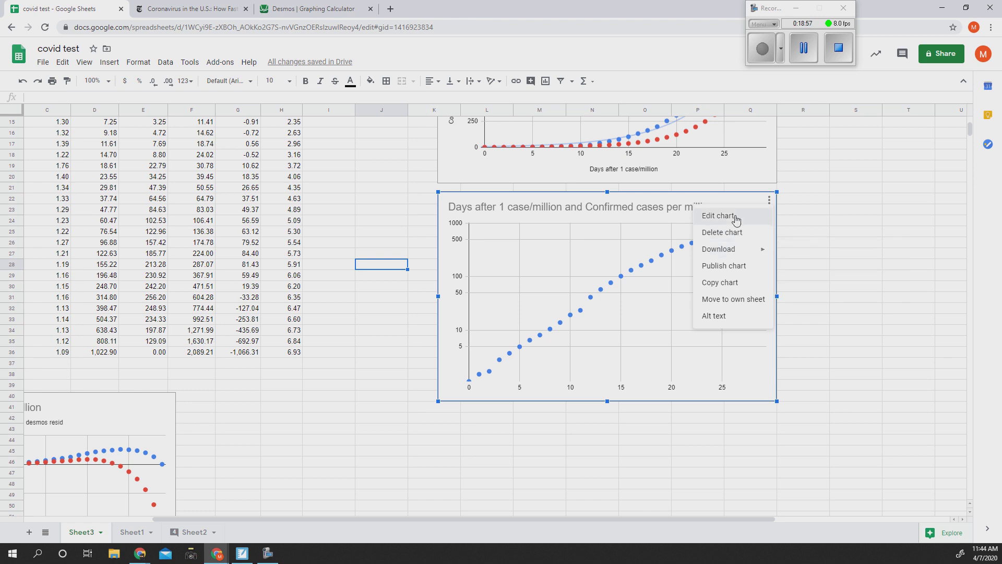
pyautogui.click(718, 216)
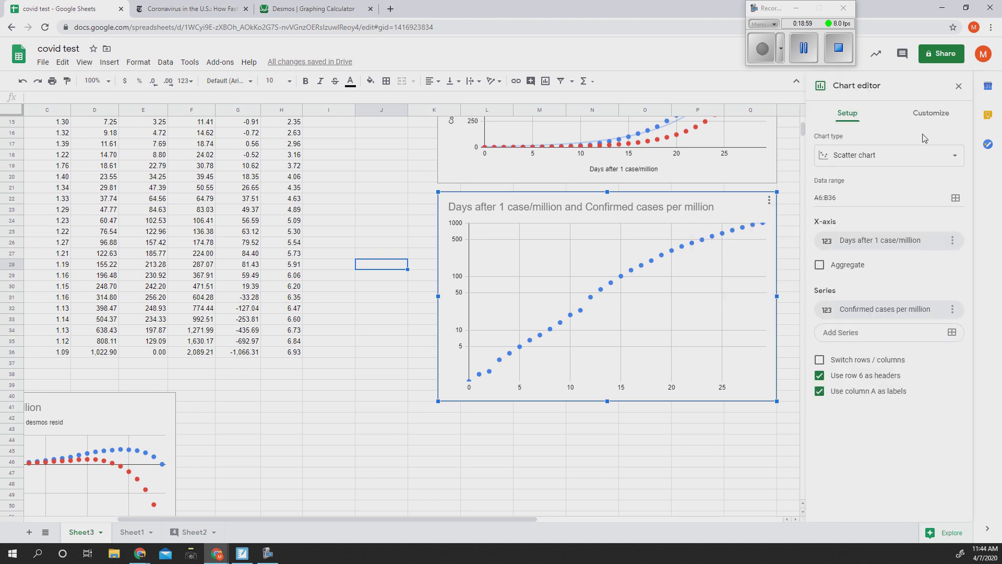
pyautogui.click(925, 112)
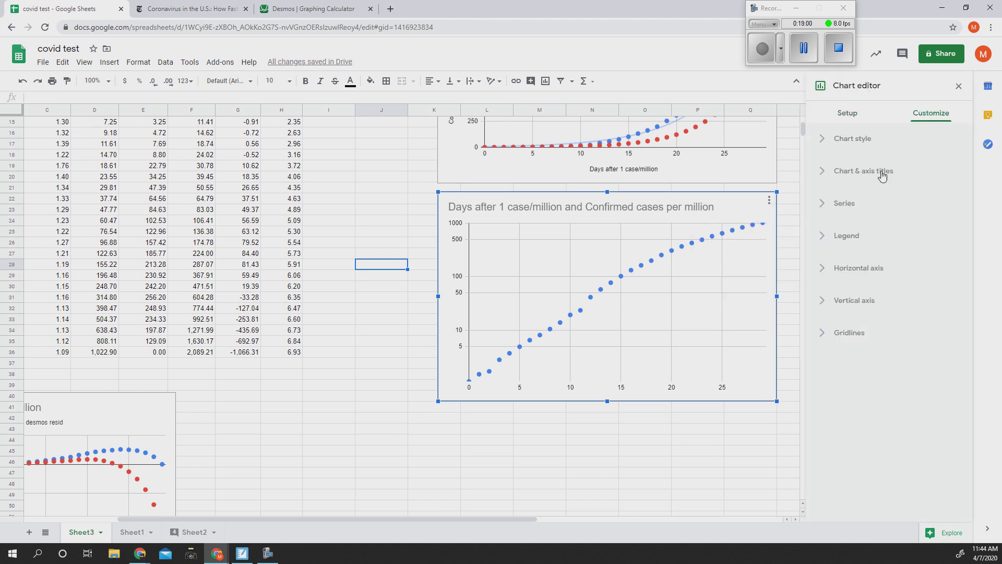
pyautogui.click(830, 206)
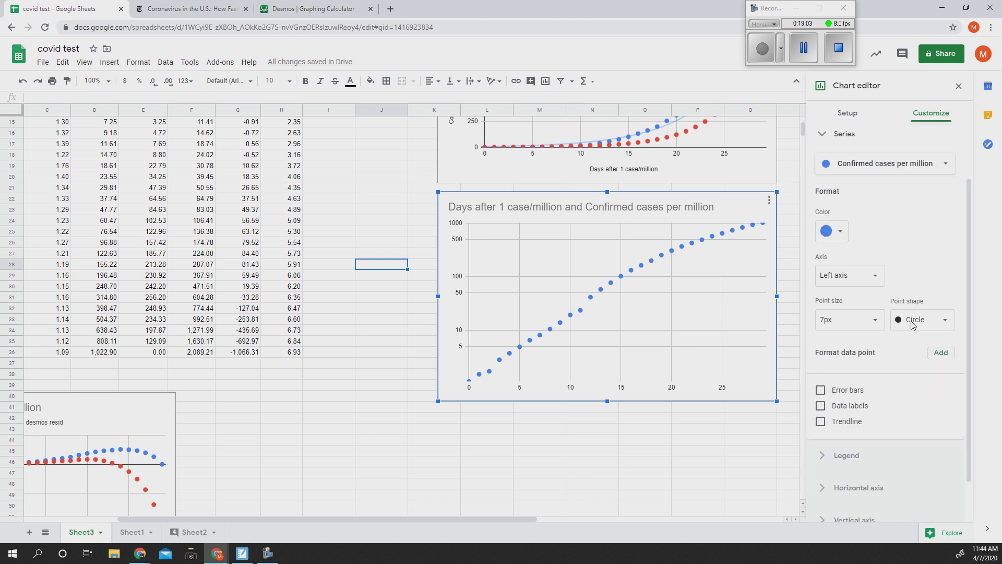
pyautogui.click(820, 387)
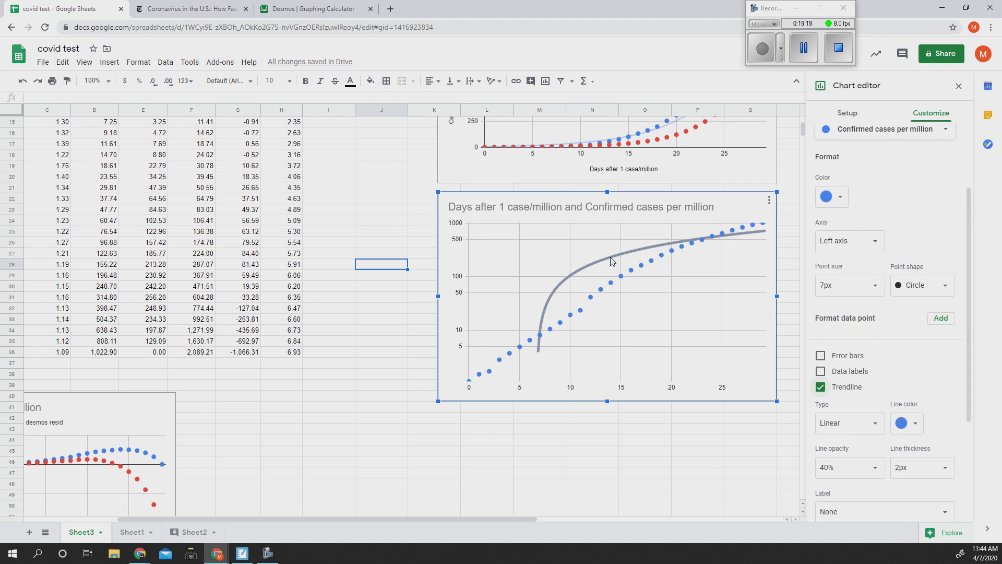
pyautogui.click(873, 426)
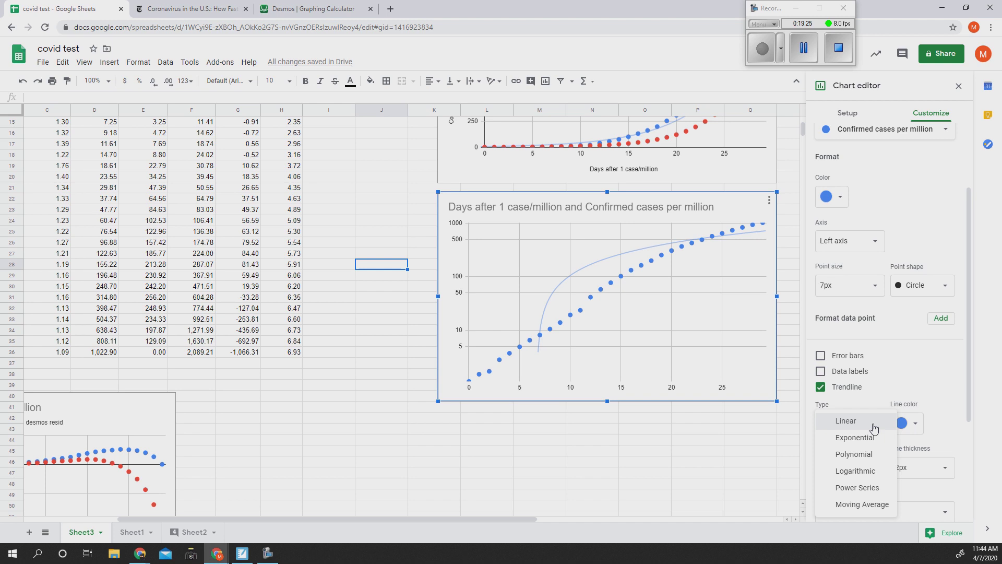
pyautogui.click(871, 442)
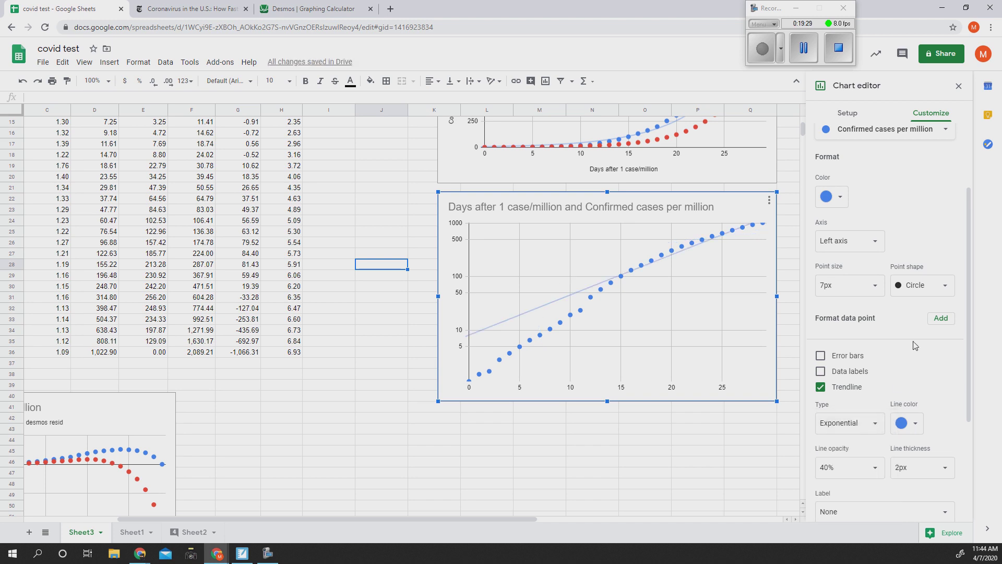
# Show the trendline's R² in the log-scale chart's legend and close the chart editor.
pyautogui.scroll(-2, 913, 385)
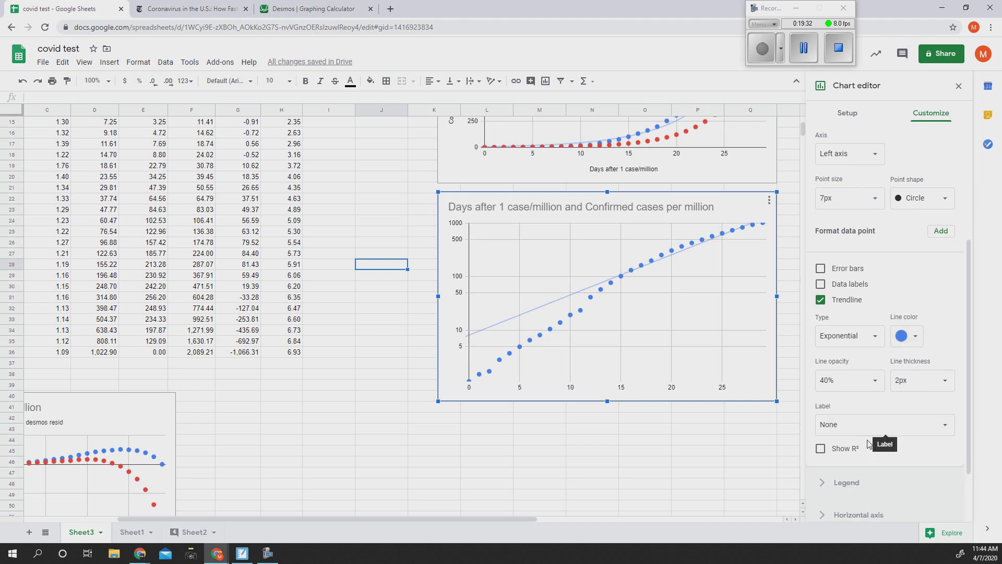
pyautogui.click(835, 449)
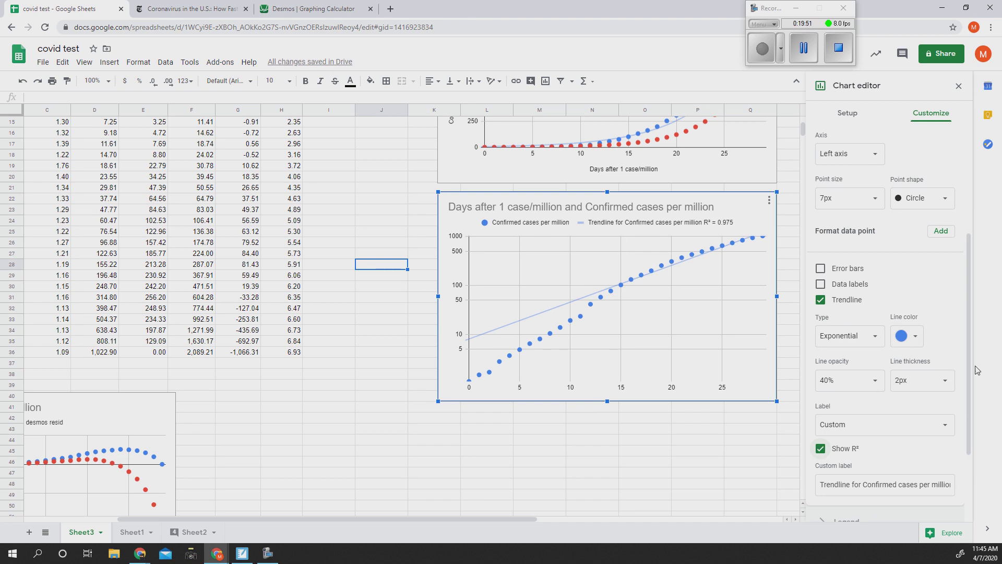
pyautogui.moveTo(973, 371); pyautogui.dragTo(977, 427)
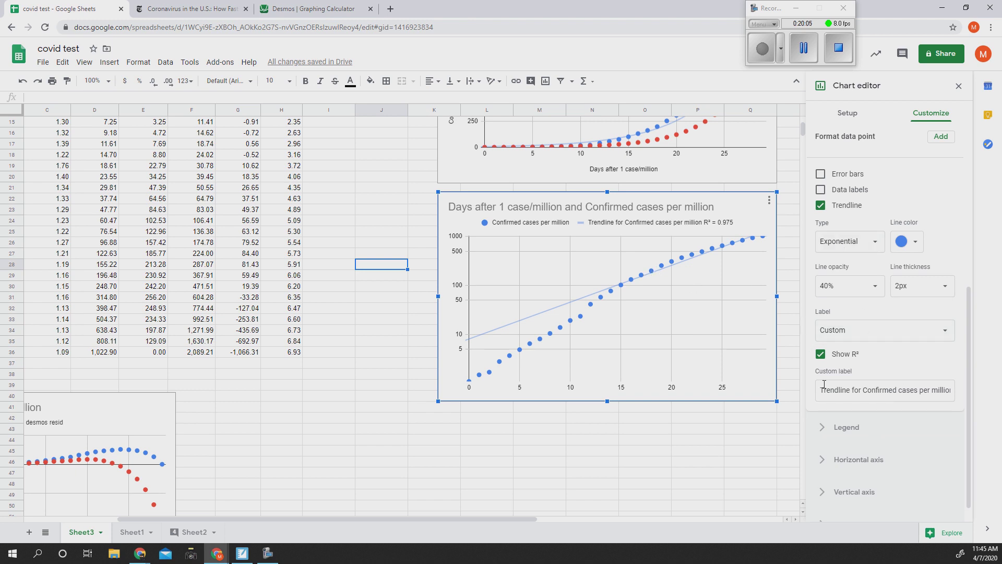
pyautogui.scroll(1, 795, 283)
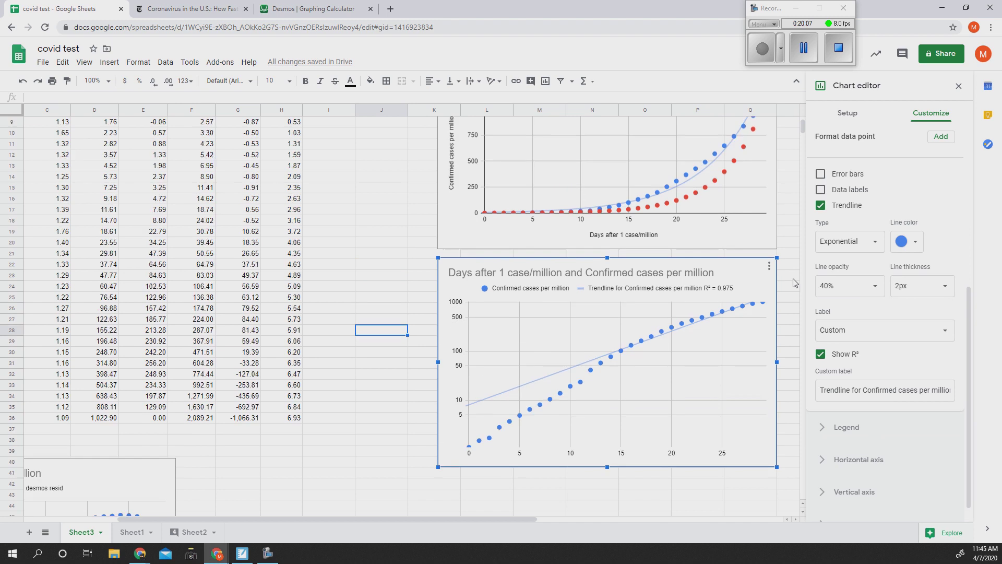
pyautogui.scroll(1, 794, 282)
pyautogui.scroll(-5, 794, 283)
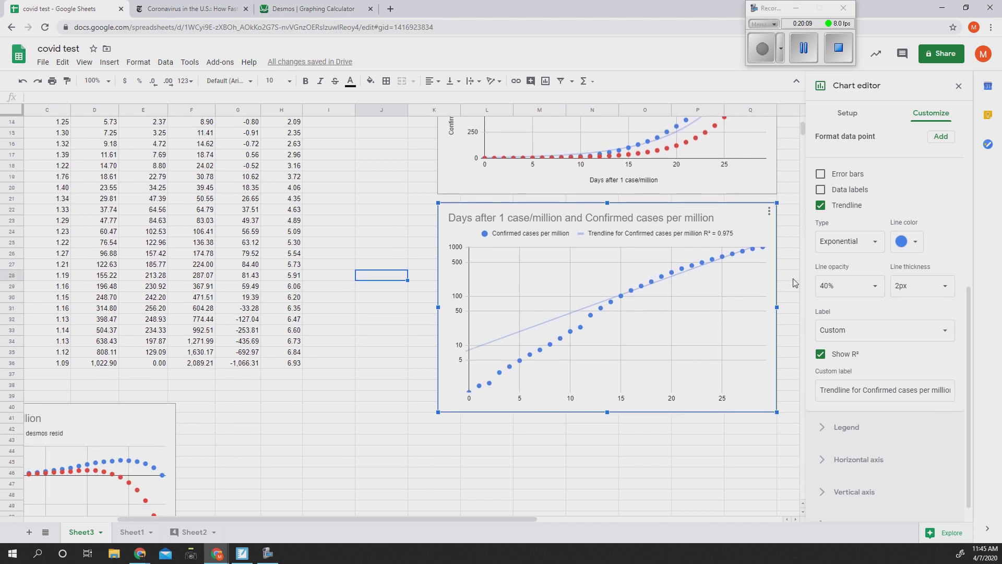
pyautogui.click(959, 86)
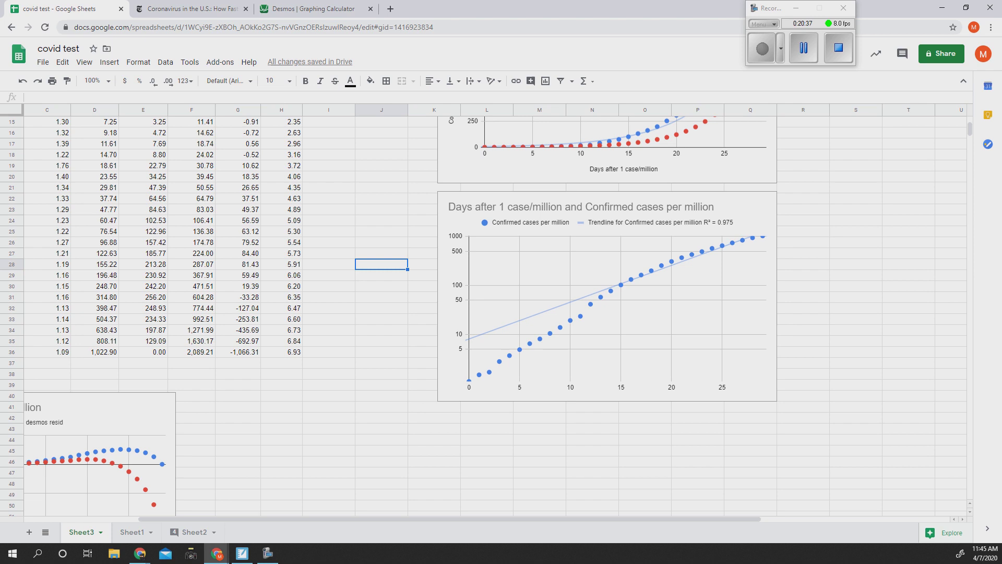
# Enter a growth rate of 35% in cell I3, above the Rate line column.
pyautogui.scroll(2, 360, 269)
pyautogui.scroll(5, 350, 268)
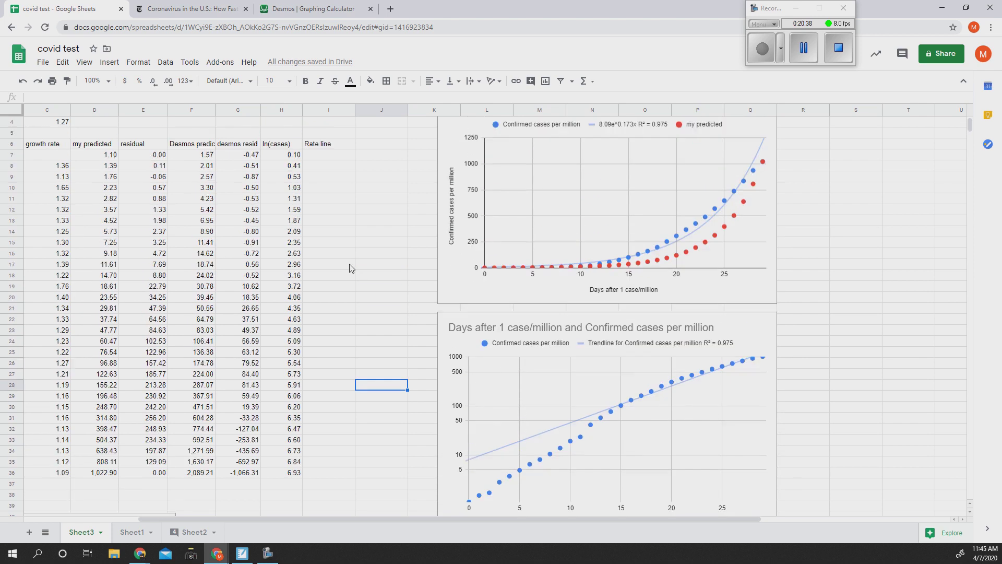
pyautogui.click(337, 147)
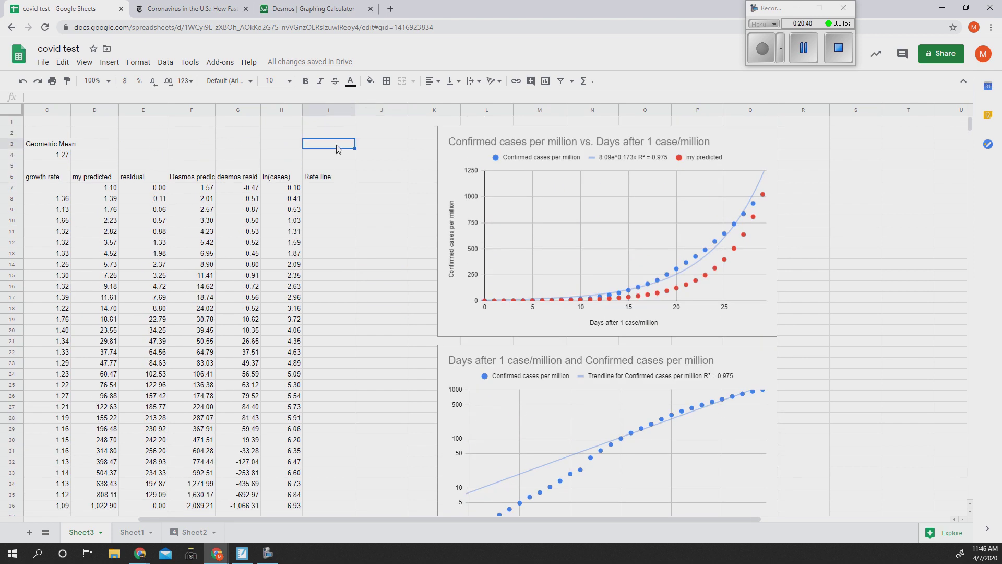
pyautogui.write('35%')
pyautogui.press('Return')
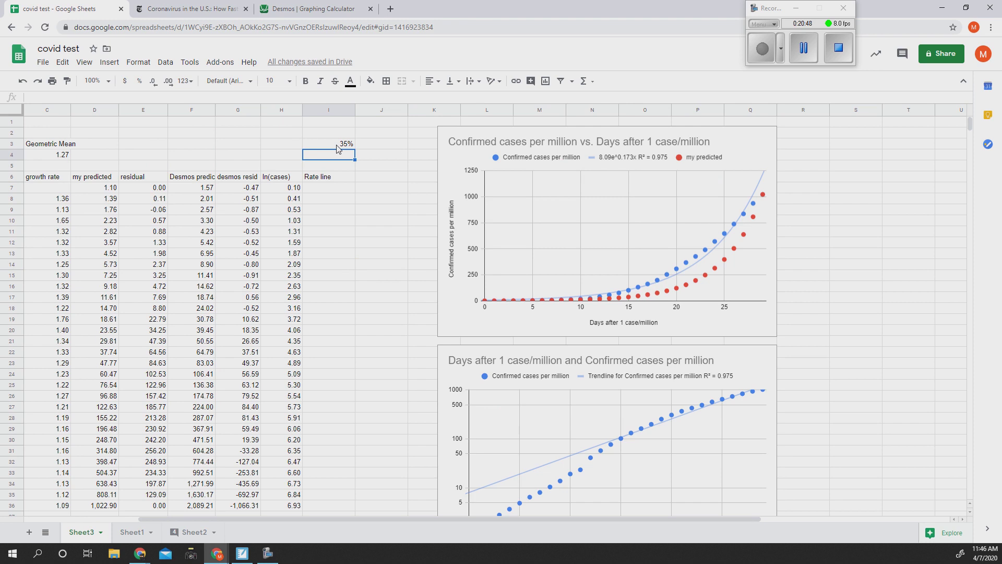
pyautogui.click(328, 192)
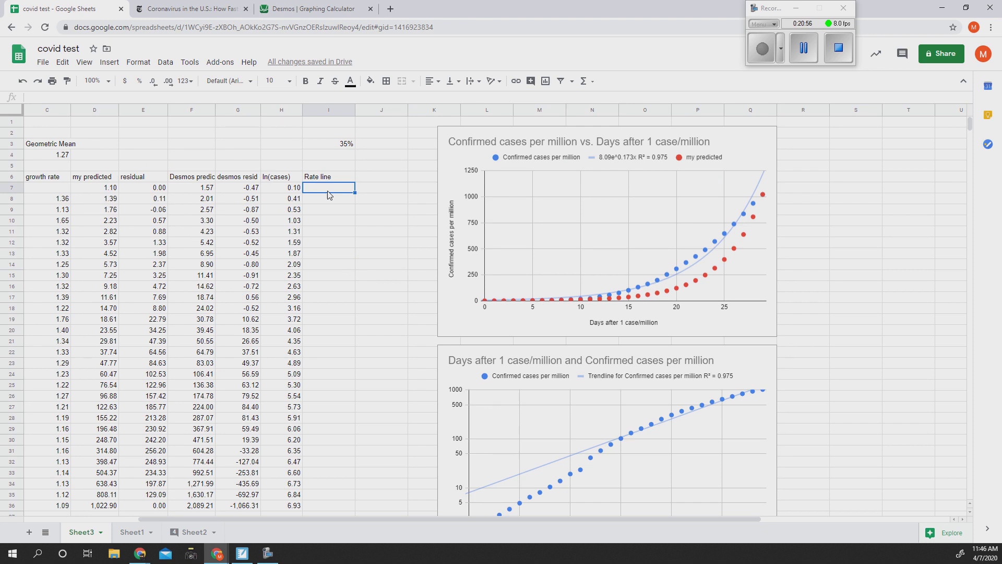
pyautogui.write('=')
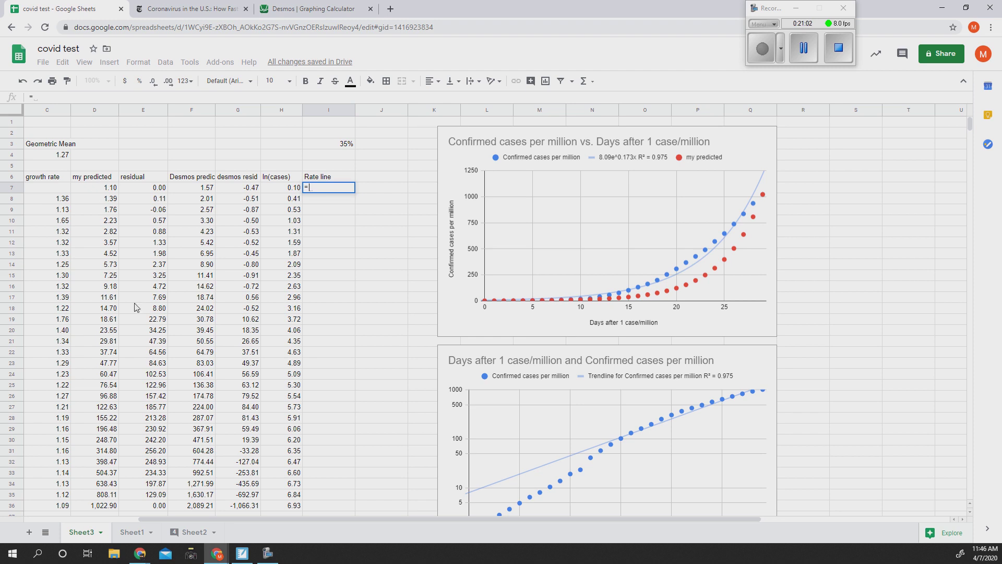
pyautogui.moveTo(203, 520); pyautogui.dragTo(177, 520)
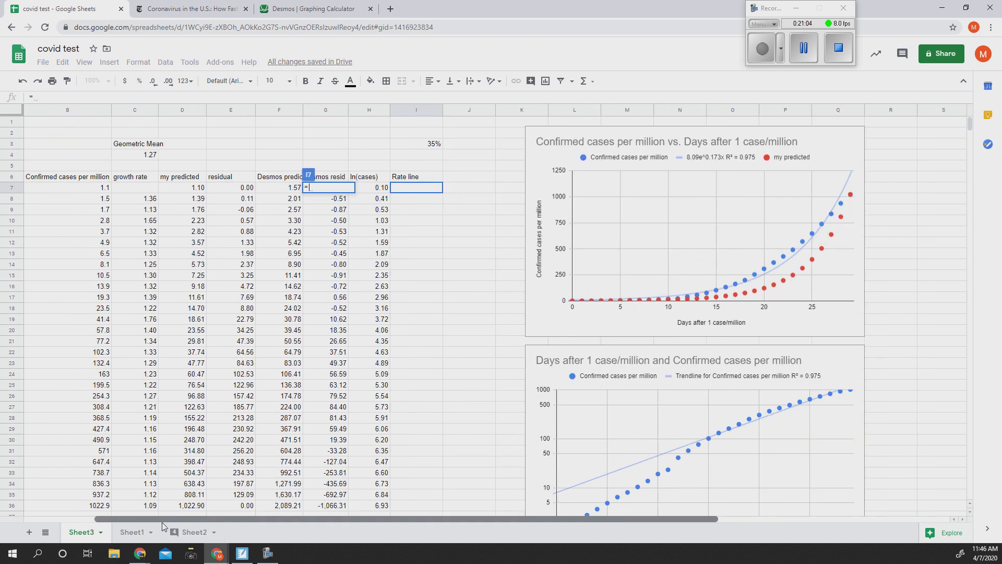
pyautogui.press('Escape')
# Enter the formula =1.1*(1+$I$3)^A7 in cell I7, the first cell under Rate line.
pyautogui.doubleClick(413, 187)
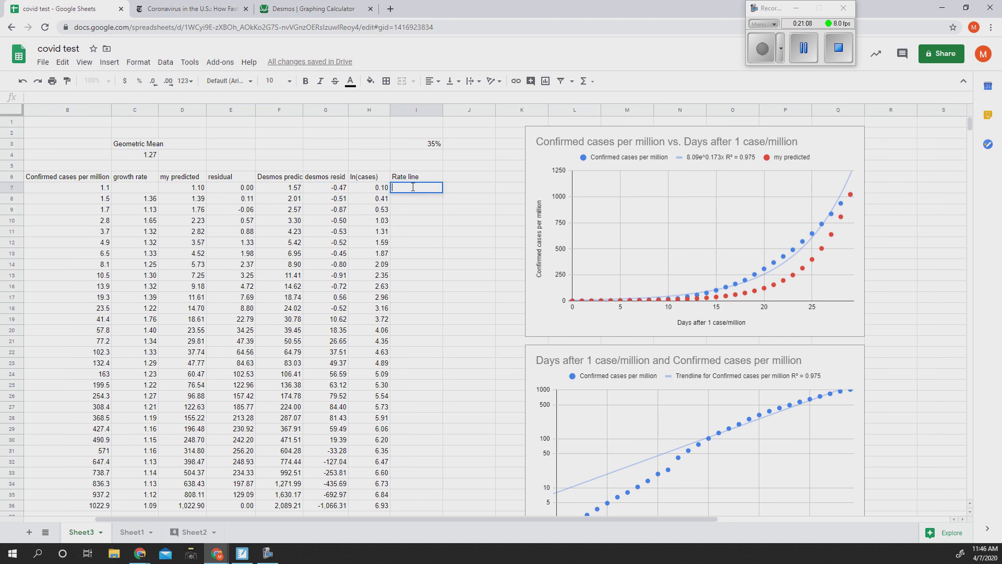
pyautogui.write('=')
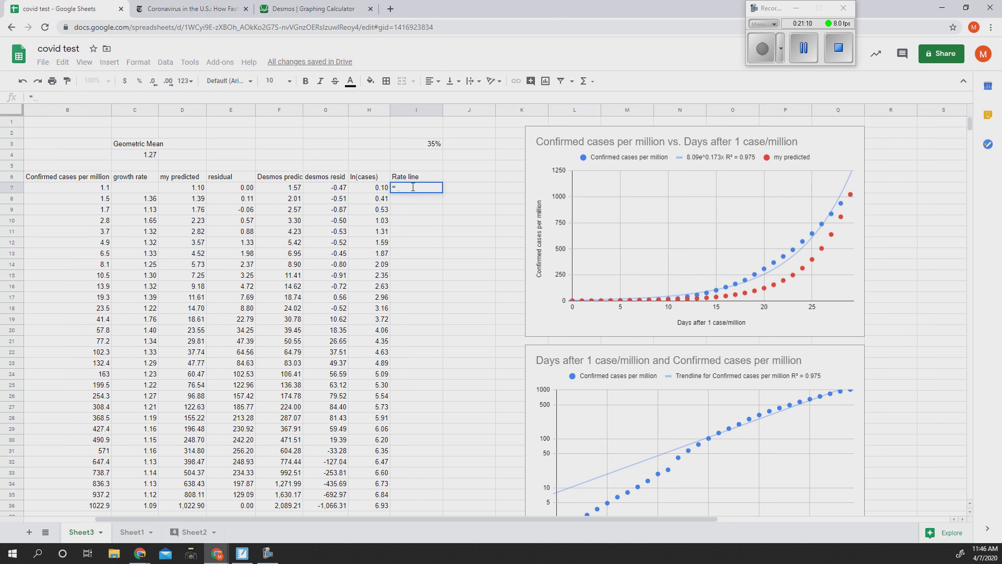
pyautogui.write('1')
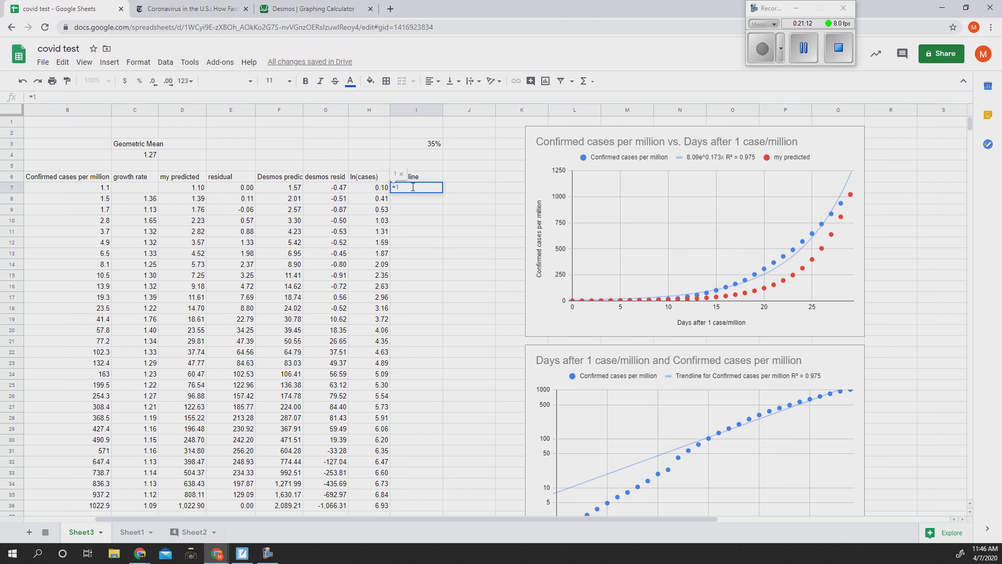
pyautogui.write('.1*')
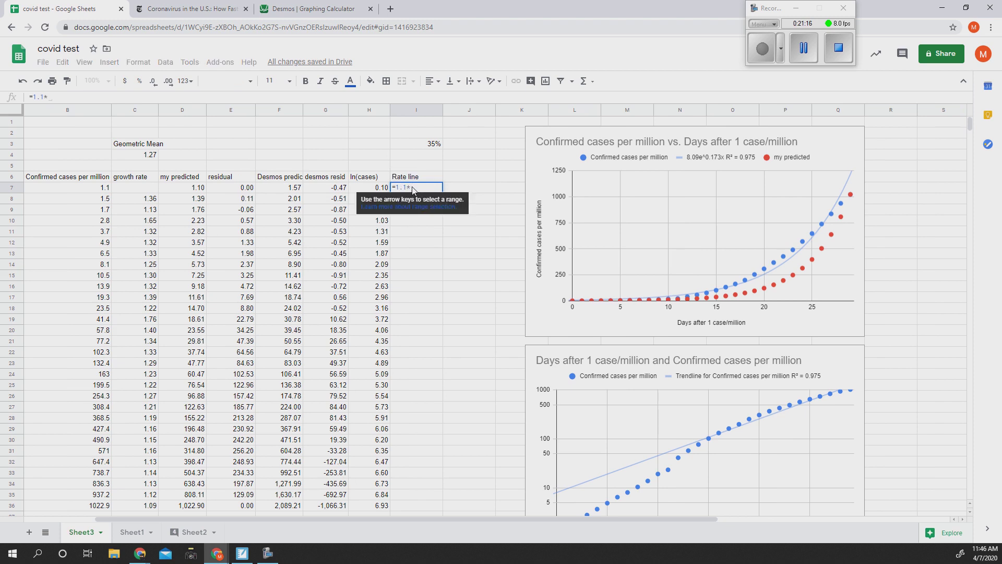
pyautogui.write('(')
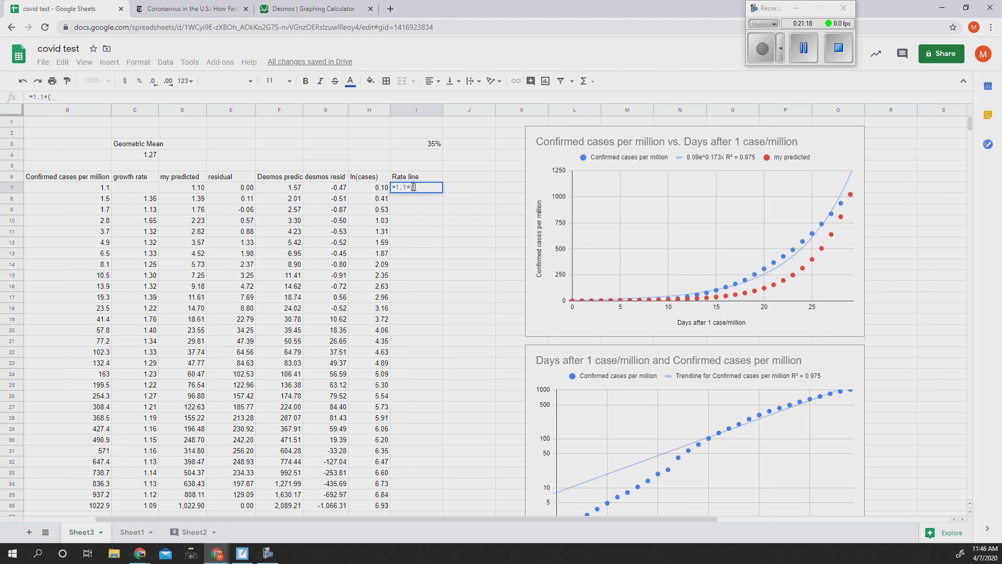
pyautogui.write('1')
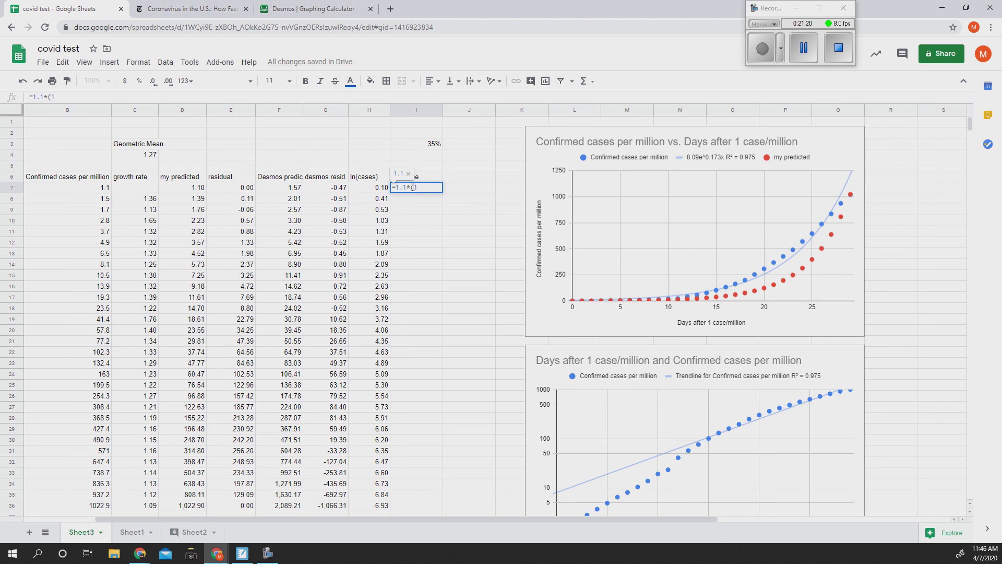
pyautogui.write('+')
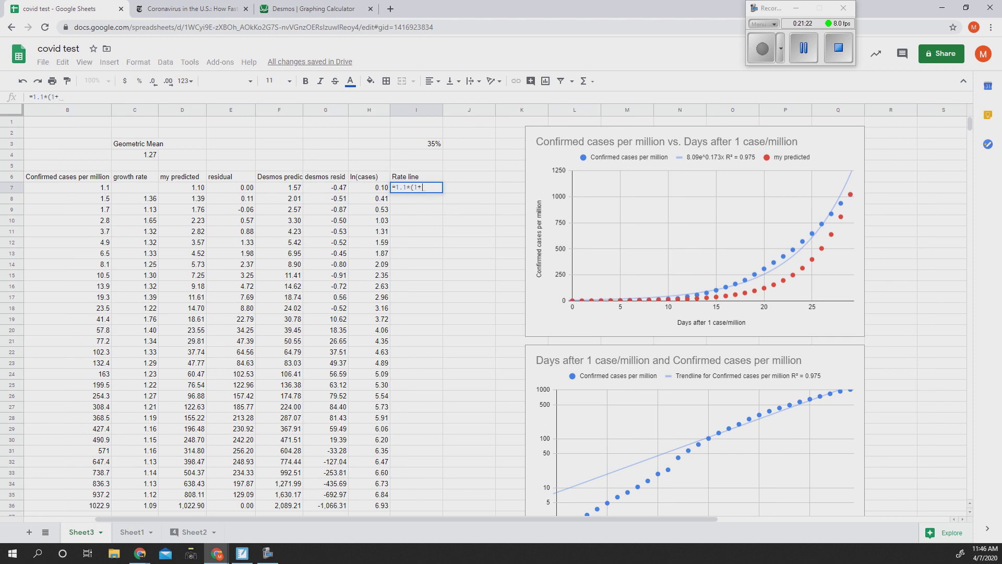
pyautogui.click(418, 148)
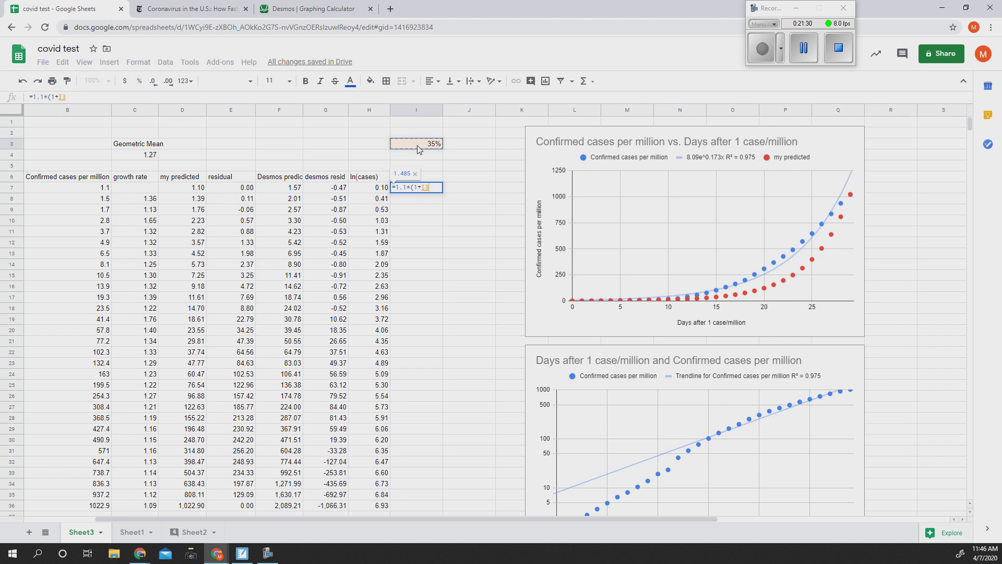
pyautogui.press('F4')
pyautogui.write(')')
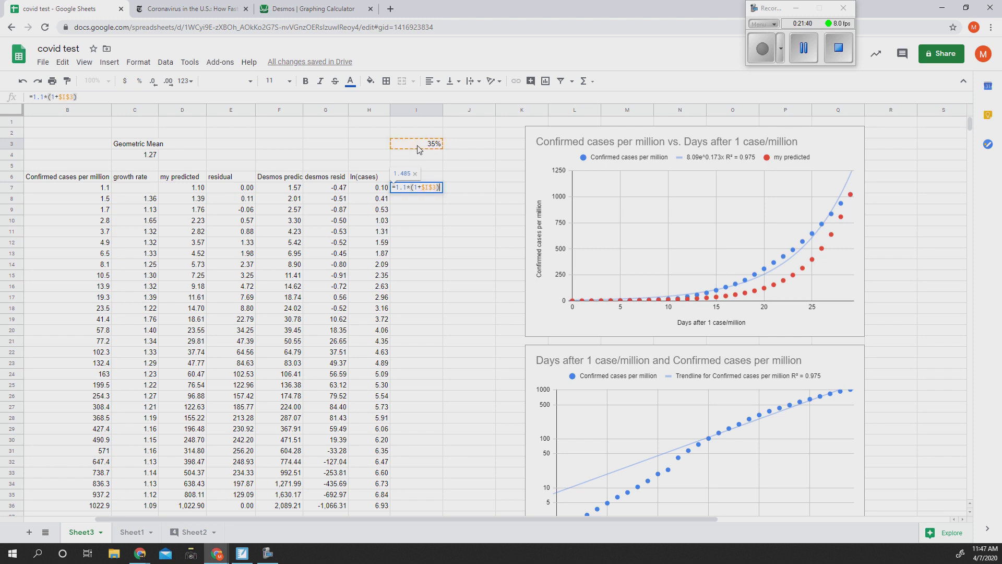
pyautogui.write('^')
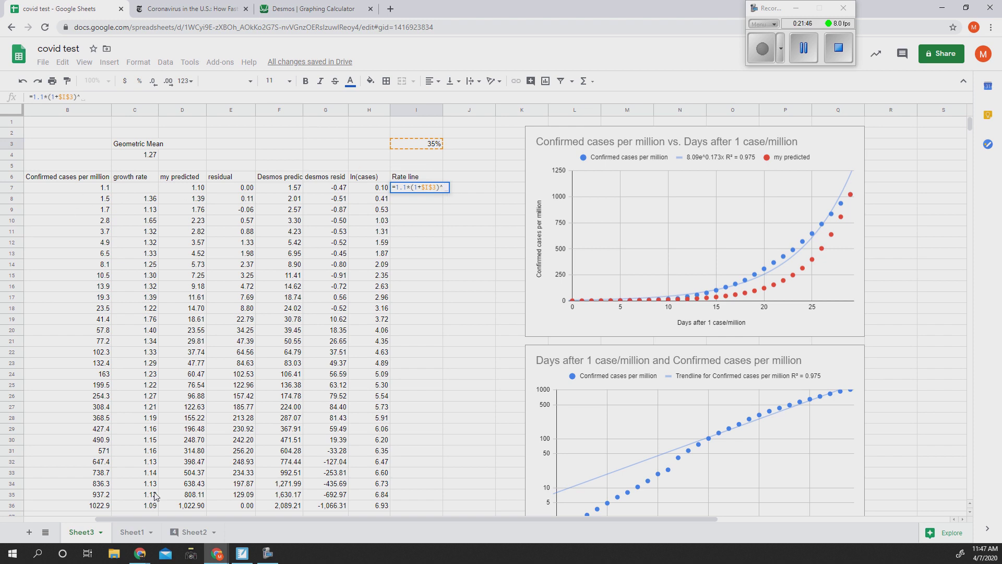
pyautogui.moveTo(140, 518); pyautogui.dragTo(115, 518)
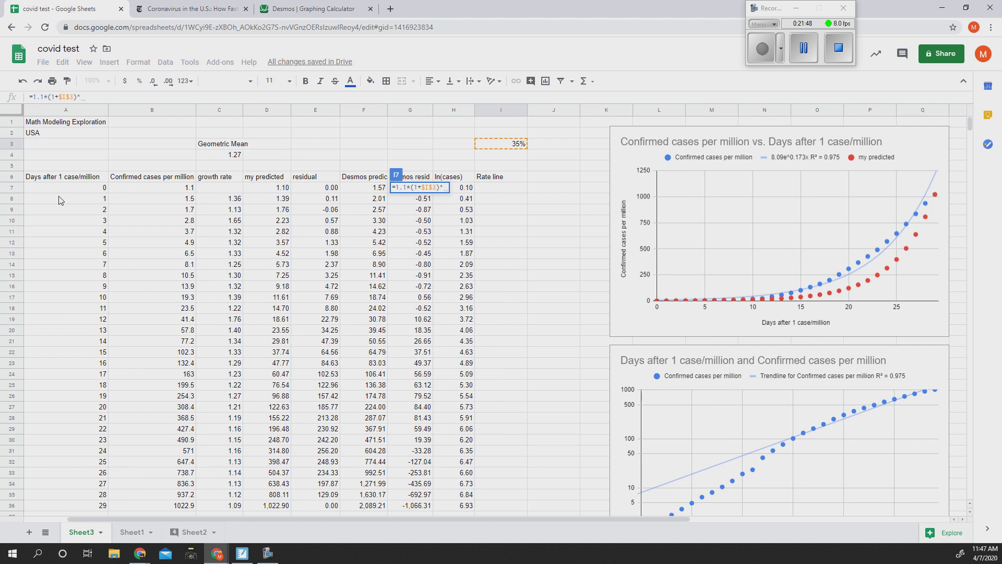
pyautogui.click(64, 179)
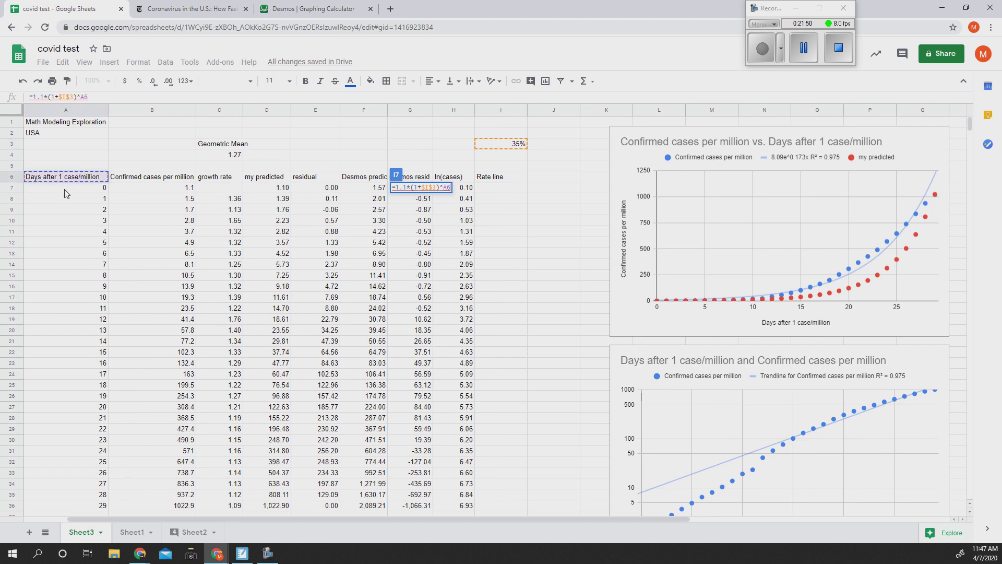
pyautogui.click(67, 190)
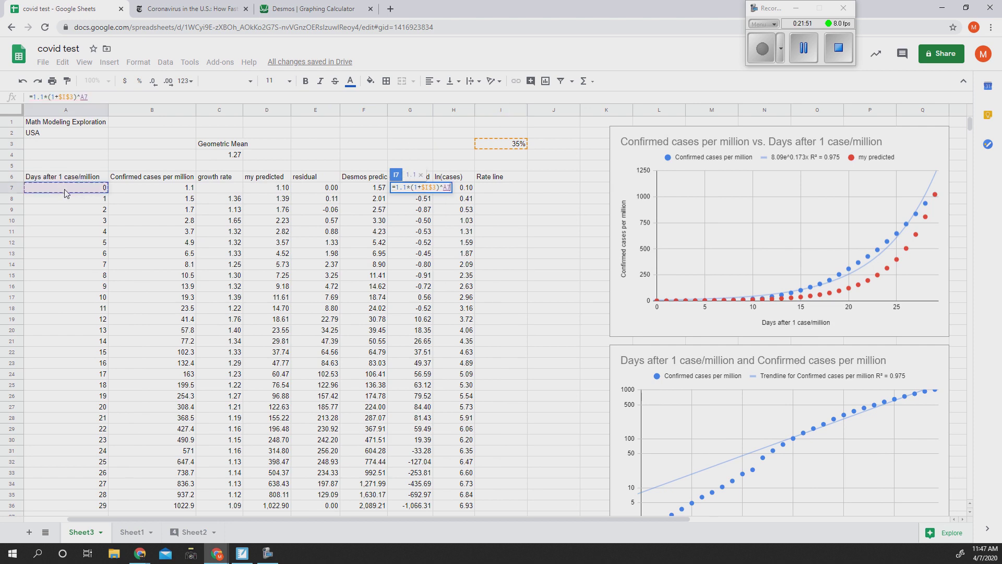
pyautogui.click(516, 197)
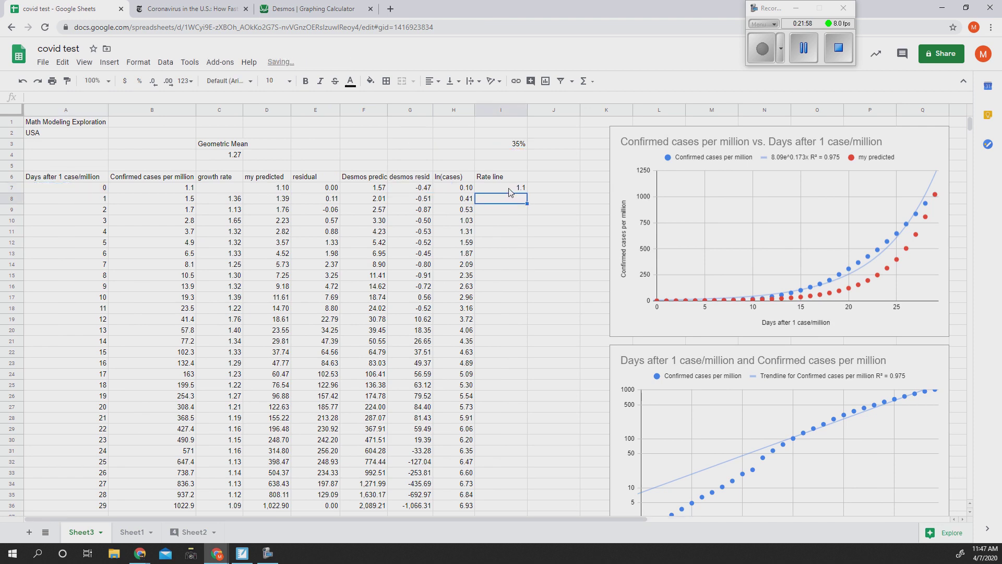
# Fill the Rate line formula from I7 down through I36.
pyautogui.click(510, 191)
pyautogui.doubleClick(511, 191)
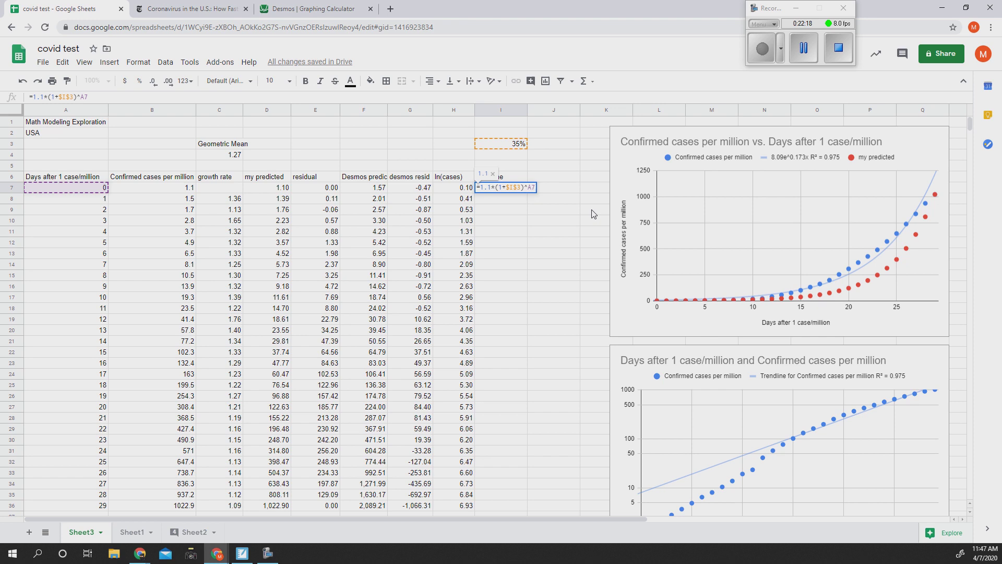
pyautogui.press('Return')
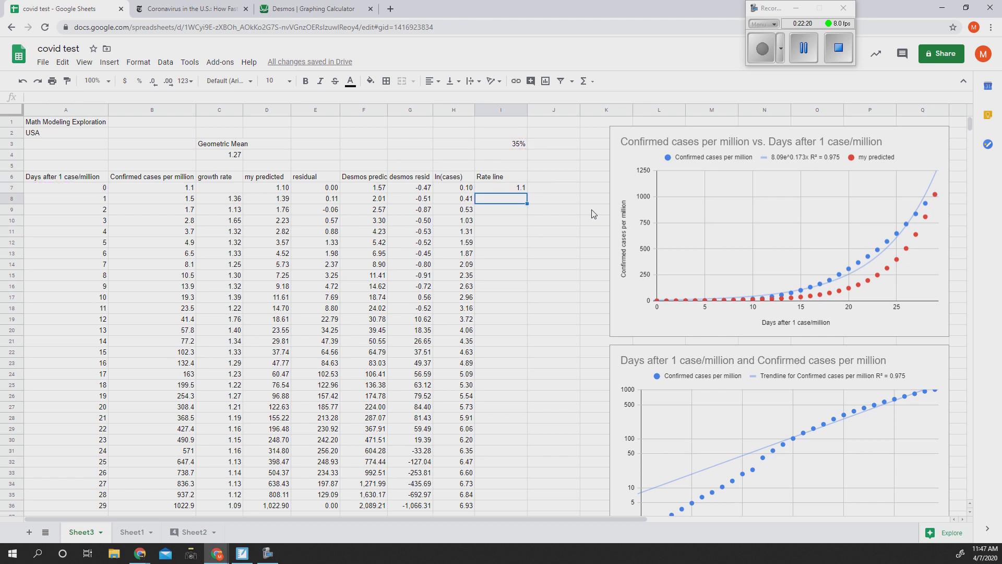
pyautogui.click(522, 191)
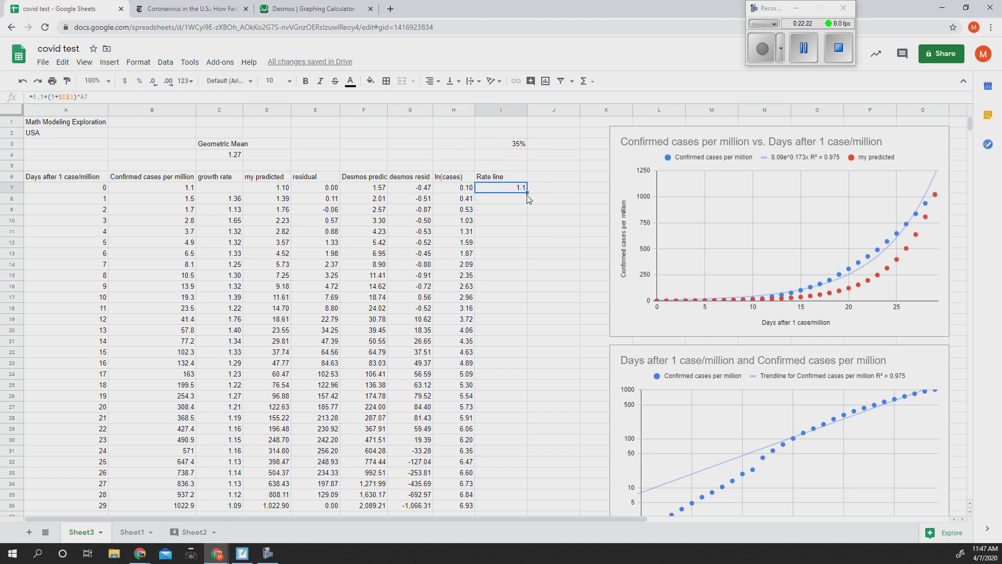
pyautogui.moveTo(526, 192); pyautogui.dragTo(522, 503)
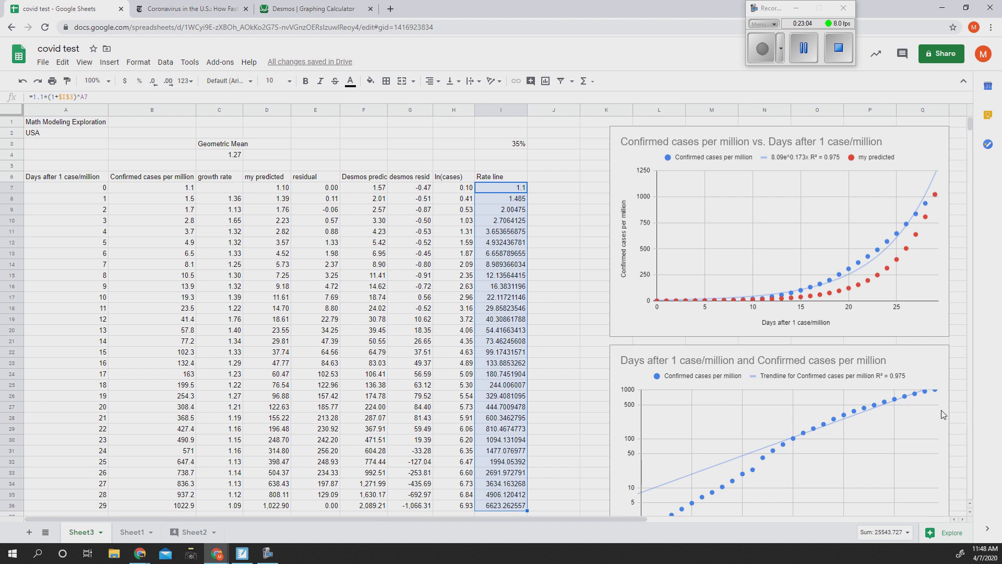
# Add the Rate line column, range I6:I36, as a second series in the log-scale chart and close the chart editor.
pyautogui.scroll(-1, 933, 381)
pyautogui.click(906, 304)
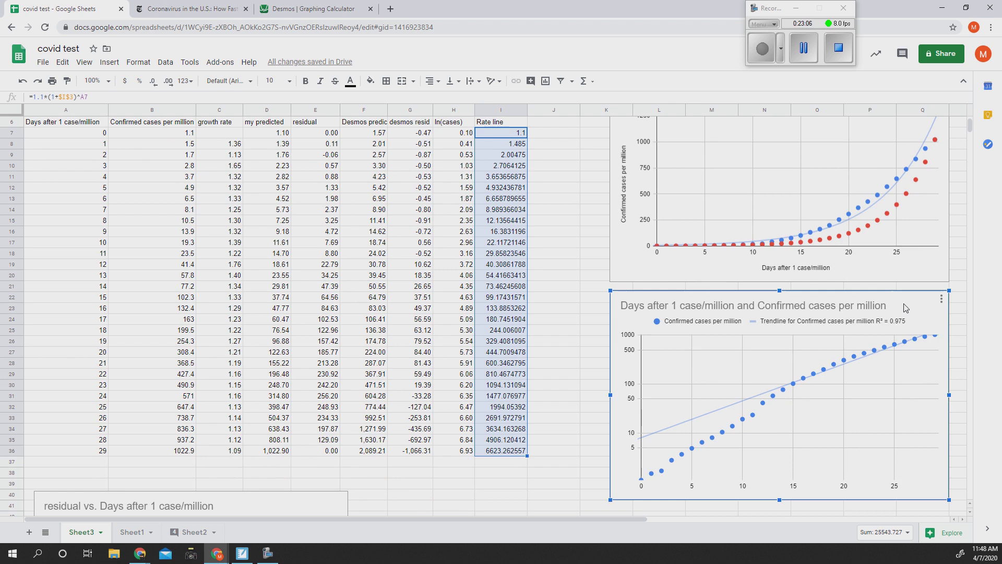
pyautogui.click(941, 305)
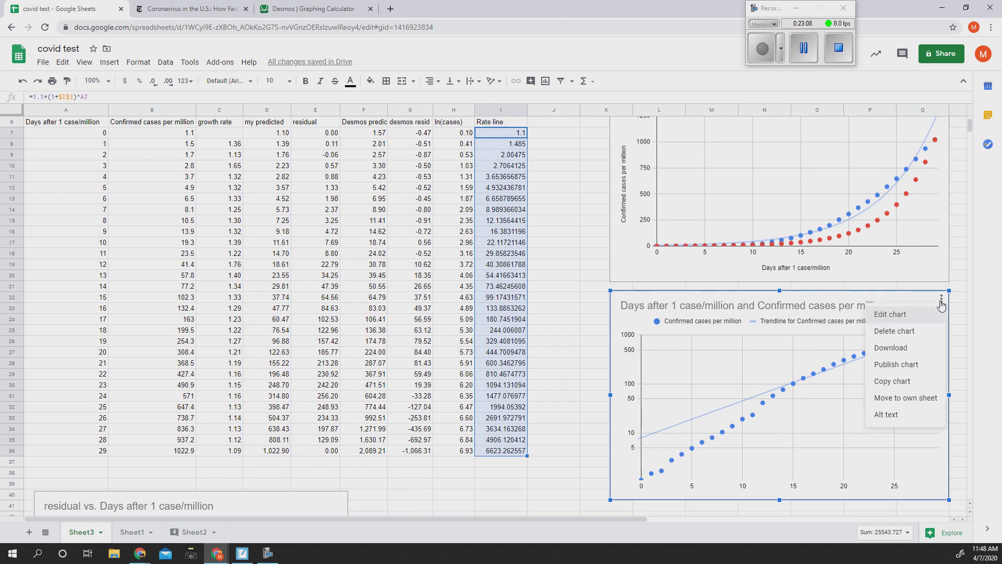
pyautogui.click(910, 315)
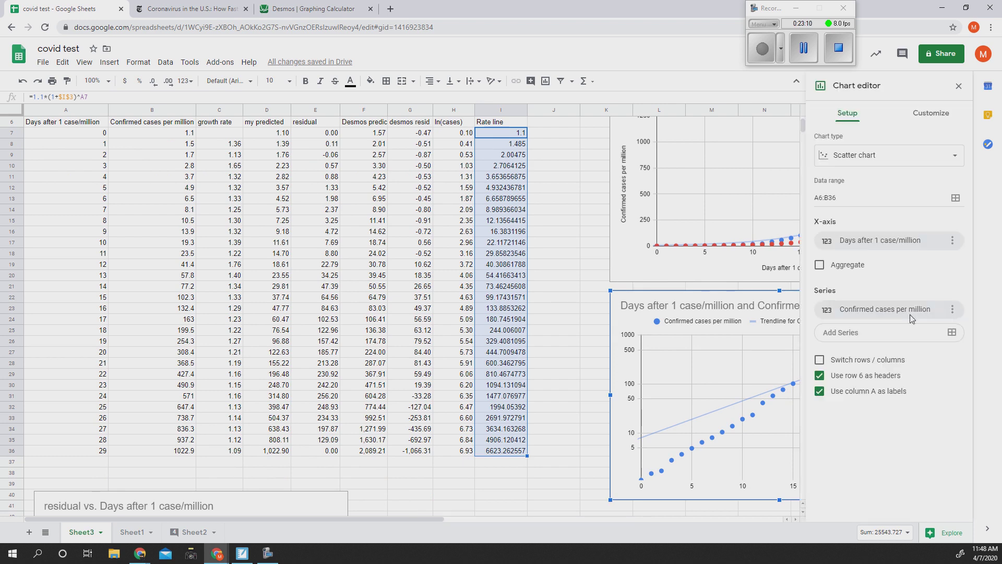
pyautogui.click(862, 333)
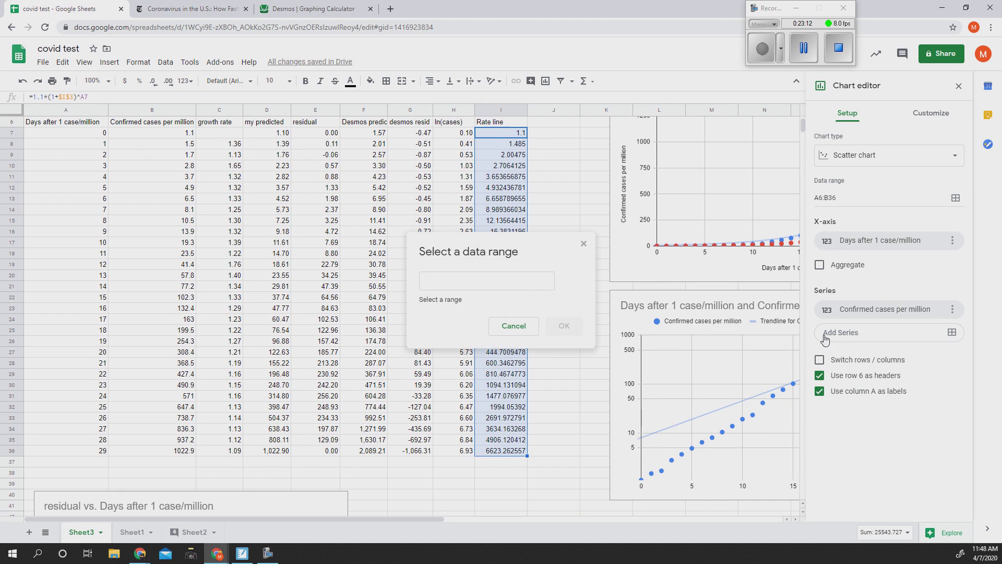
pyautogui.click(491, 286)
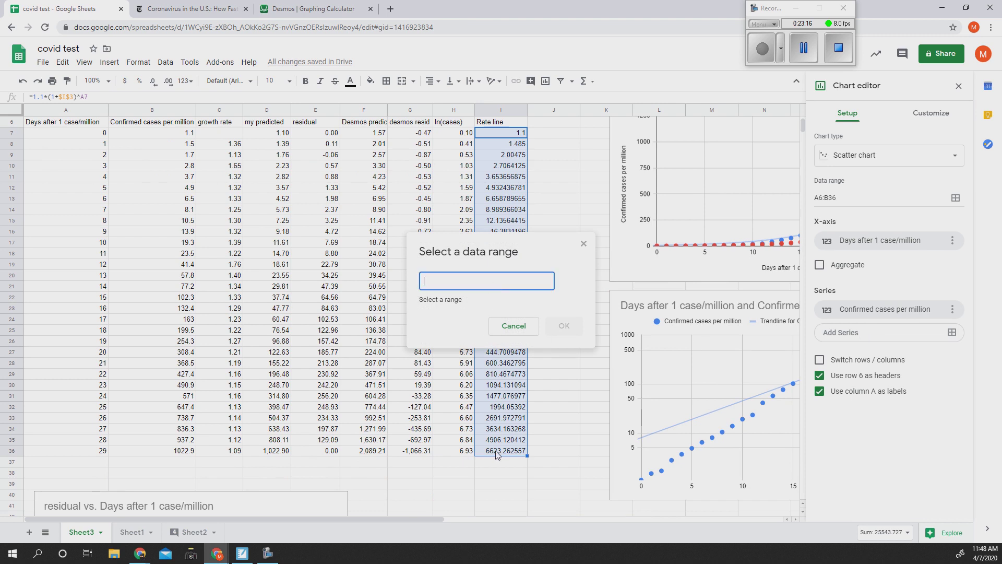
pyautogui.moveTo(502, 122); pyautogui.dragTo(510, 452)
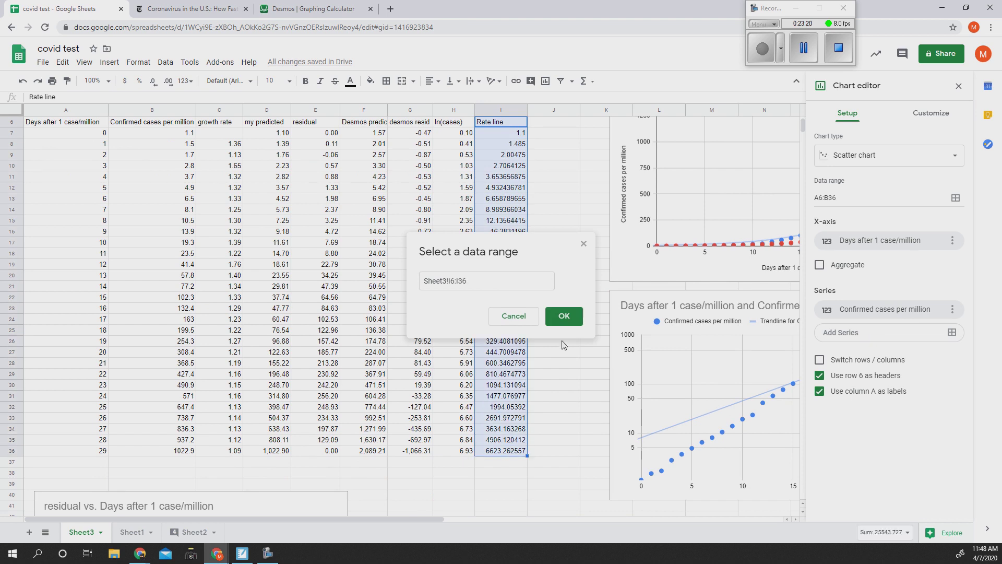
pyautogui.click(559, 320)
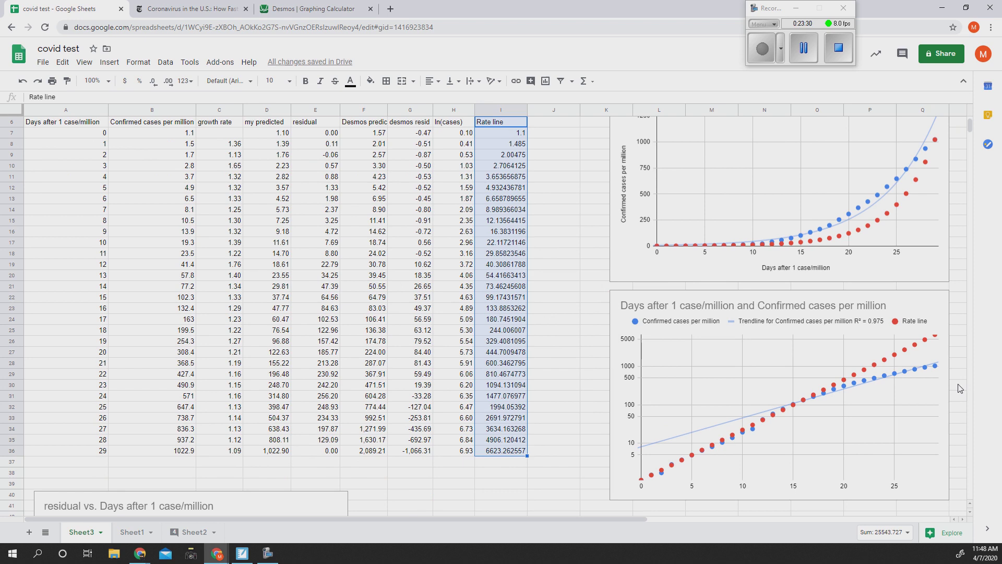
pyautogui.scroll(-2, 958, 381)
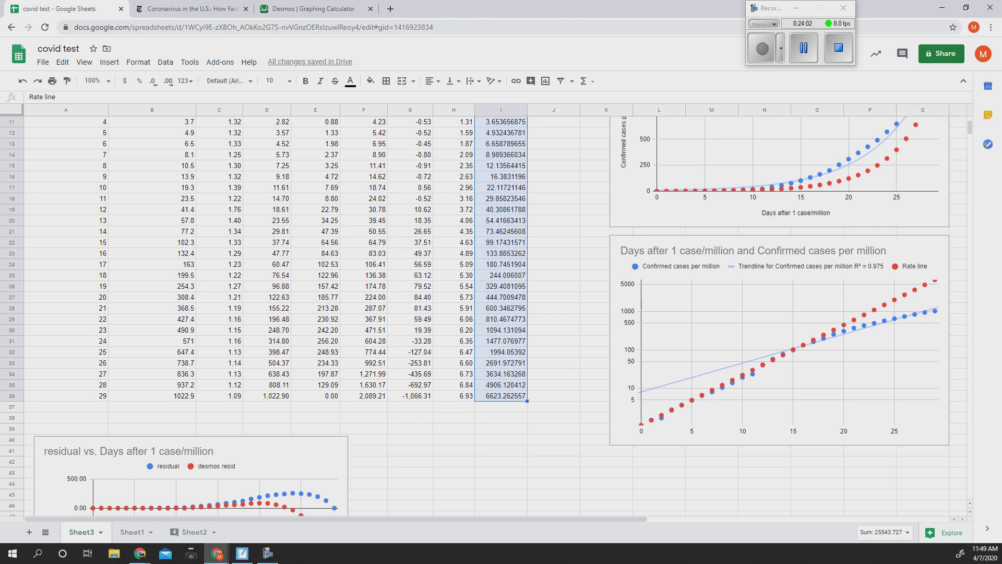
pyautogui.scroll(1, 561, 354)
pyautogui.click(561, 354)
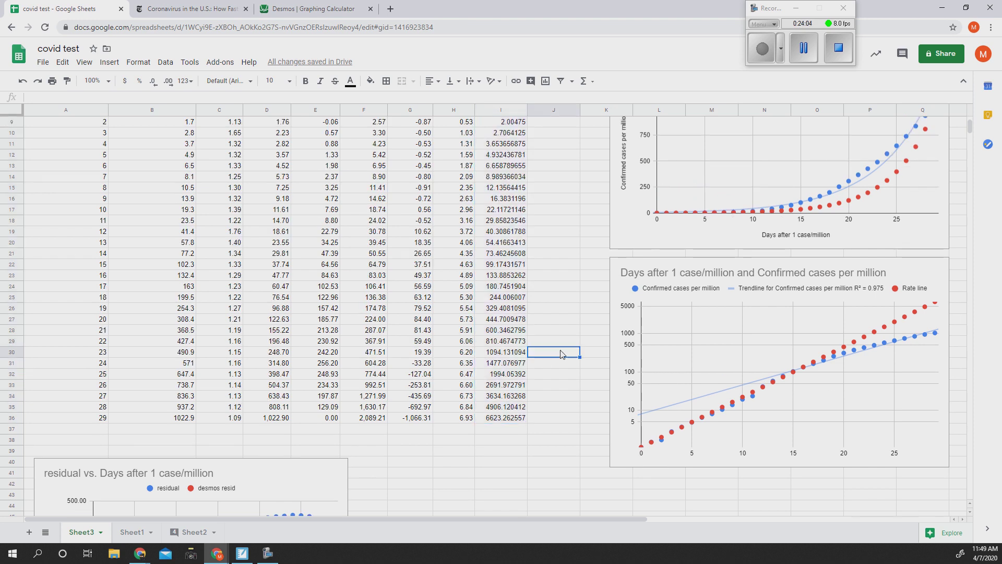
pyautogui.scroll(3, 561, 355)
pyautogui.scroll(1, 561, 355)
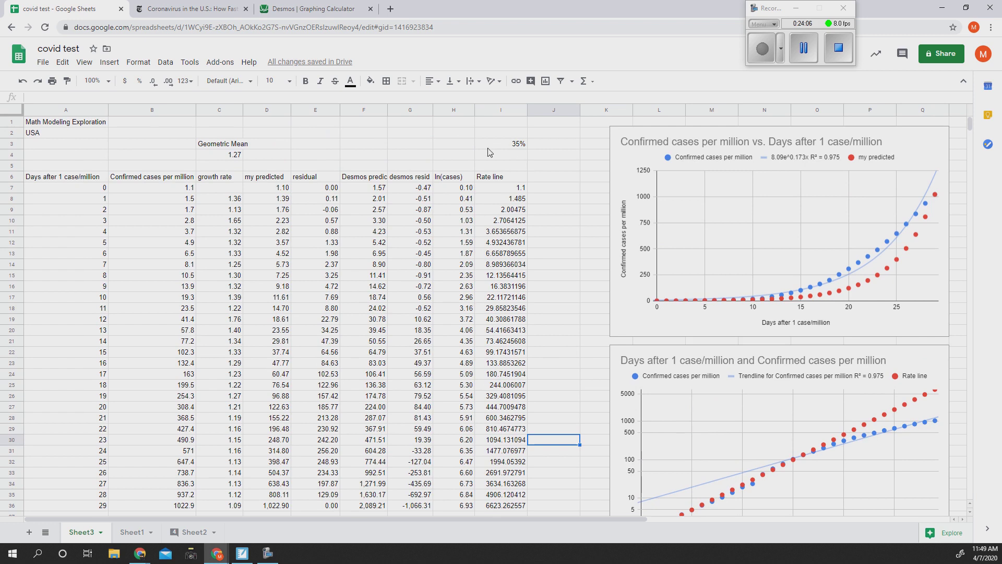
pyautogui.scroll(-3, 749, 492)
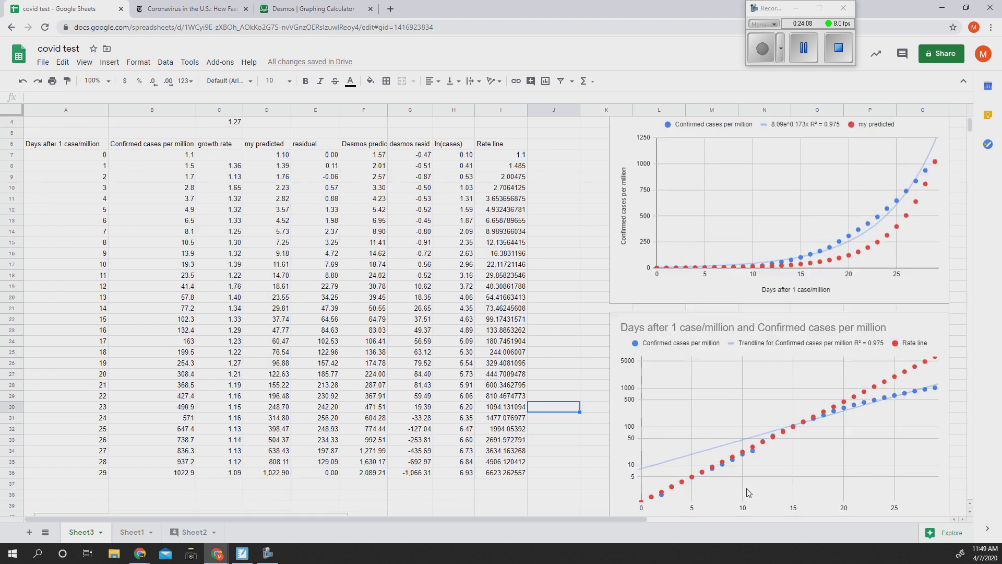
# Insert a chart of ln(cases) against days after 1 case/million, using ranges A6:A36 and H6:H36.
pyautogui.scroll(-2, 750, 492)
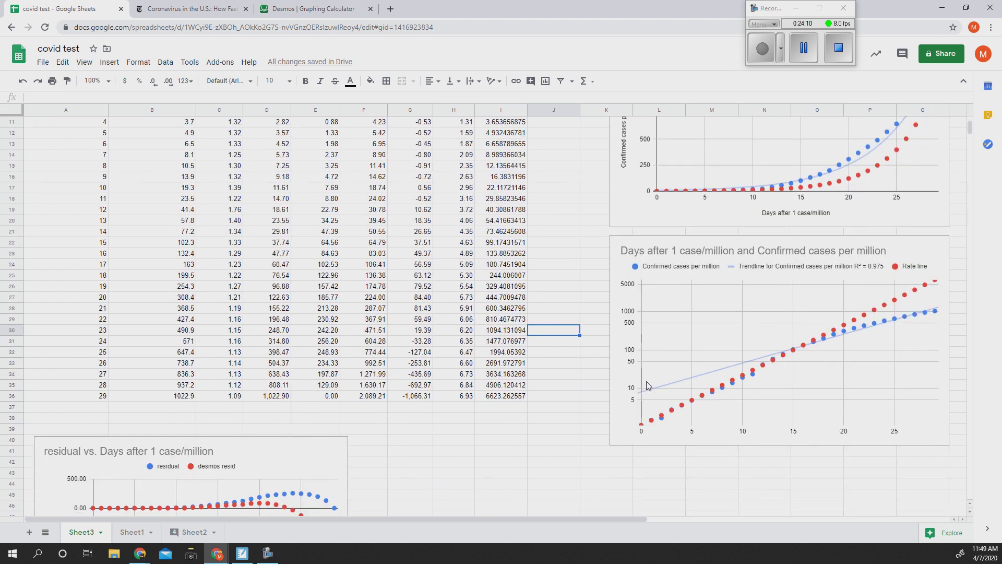
pyautogui.scroll(5, 600, 349)
pyautogui.scroll(1, 601, 348)
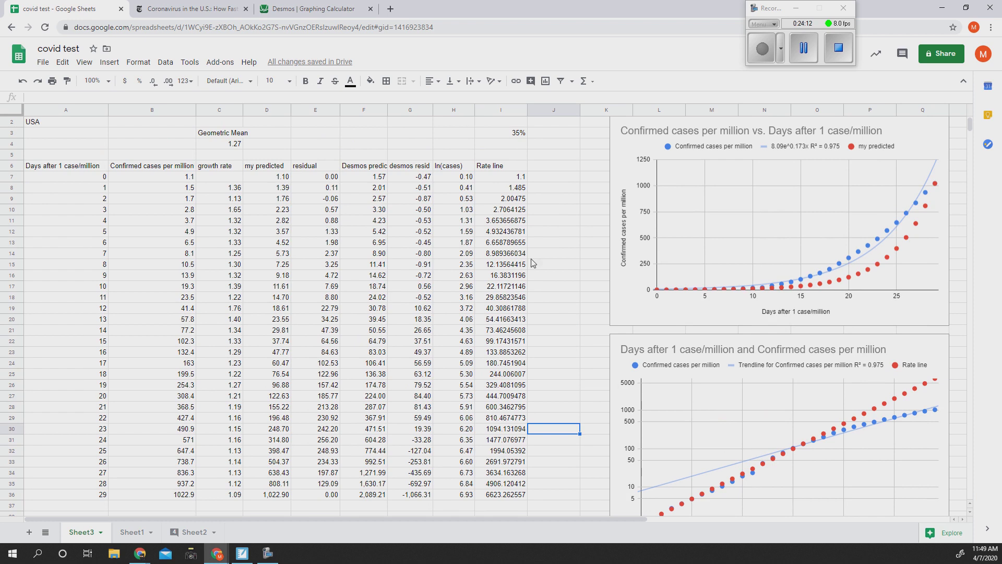
pyautogui.moveTo(78, 166); pyautogui.dragTo(69, 496)
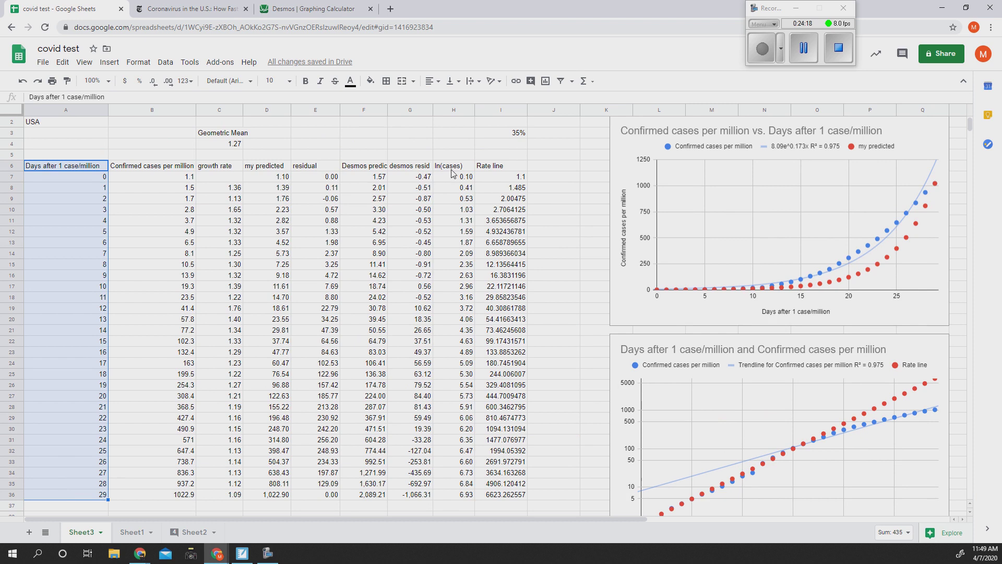
pyautogui.moveTo(453, 173); pyautogui.dragTo(473, 499)
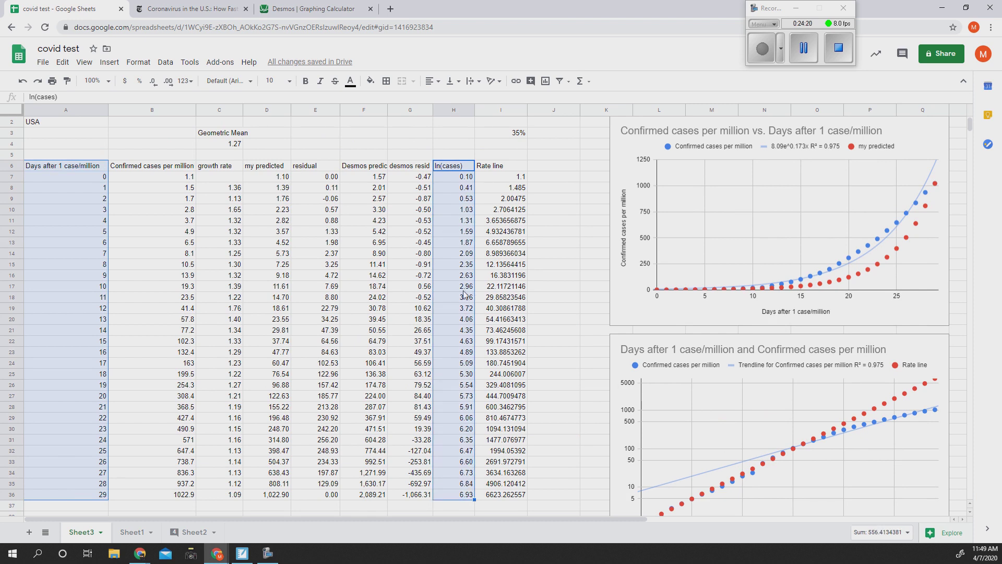
pyautogui.click(109, 63)
pyautogui.click(137, 207)
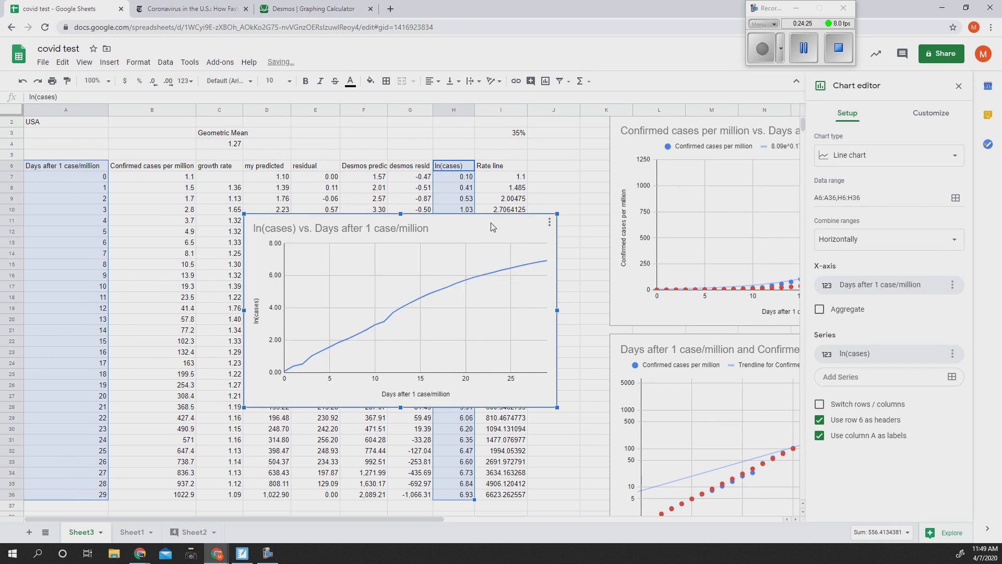
# Change the new ln(cases) chart from a line chart to a scatter chart.
pyautogui.click(935, 156)
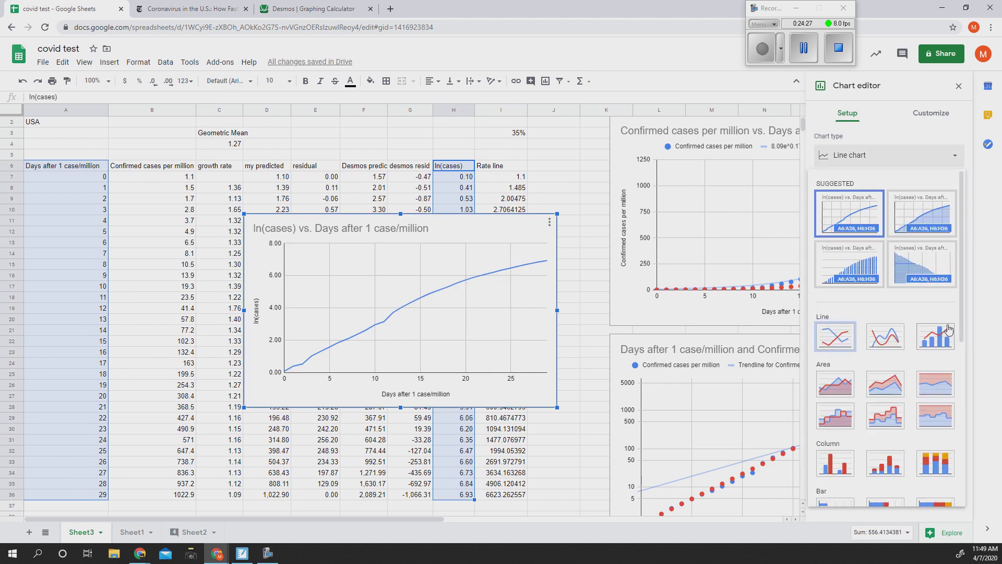
pyautogui.moveTo(963, 320); pyautogui.dragTo(965, 439)
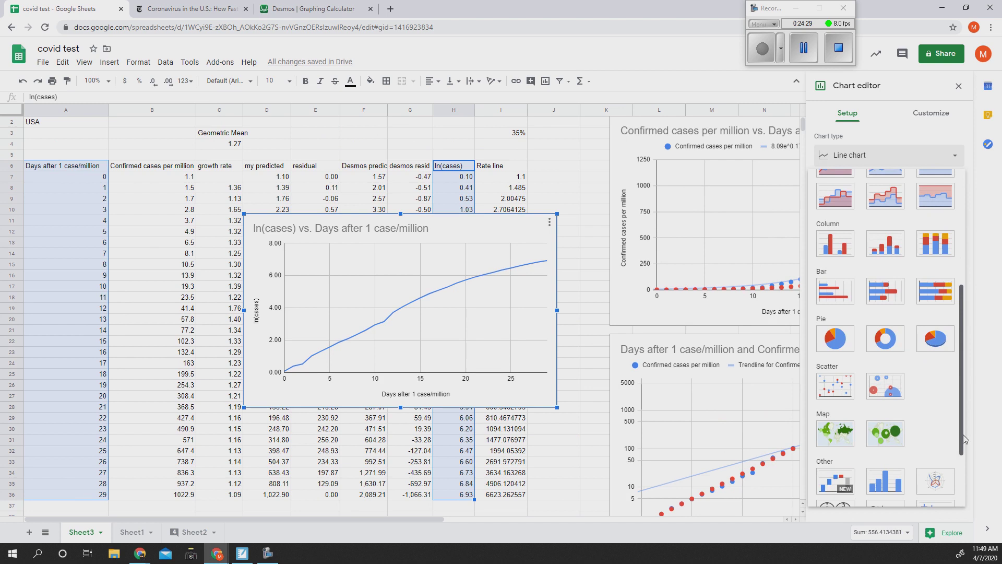
pyautogui.click(835, 389)
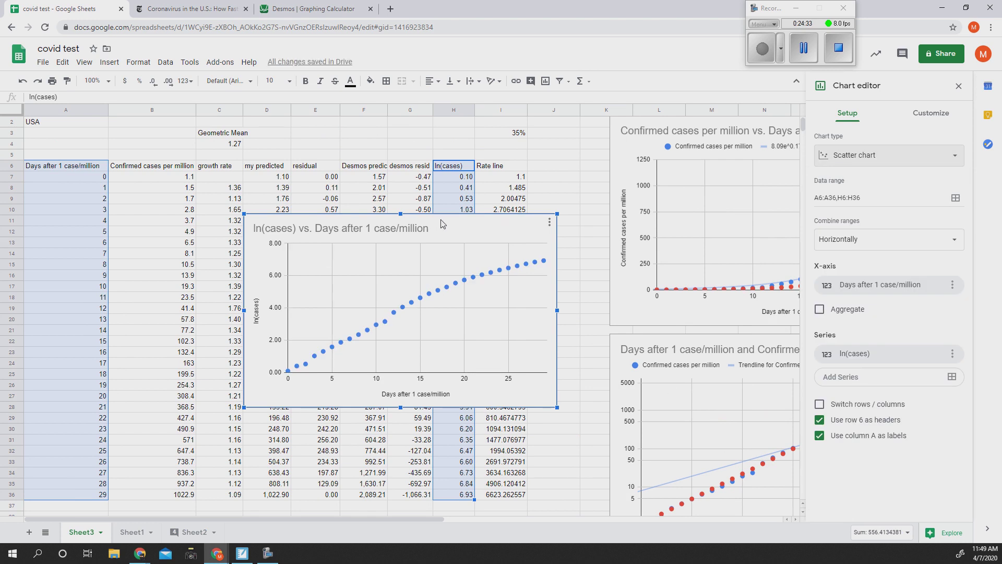
# Place the ln(cases) chart directly below the log-scale chart and enlarge it to match that chart's width.
pyautogui.moveTo(493, 231); pyautogui.dragTo(767, 416)
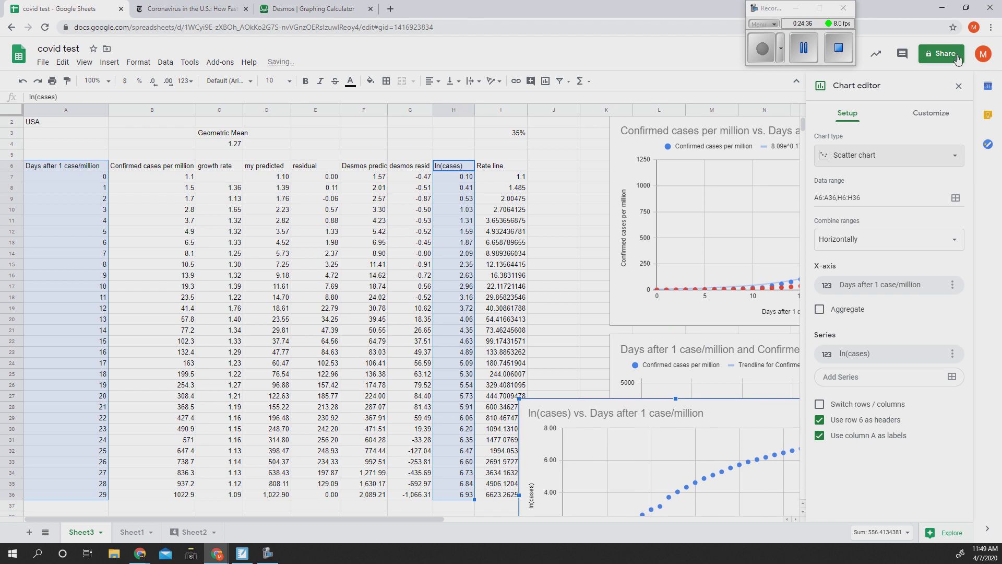
pyautogui.click(959, 87)
pyautogui.scroll(-1, 960, 320)
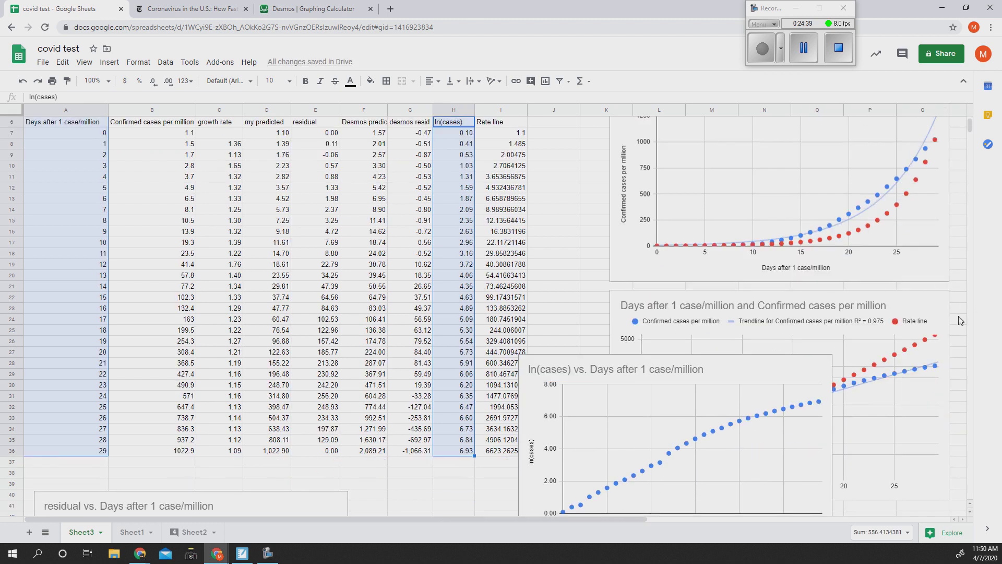
pyautogui.scroll(-5, 960, 320)
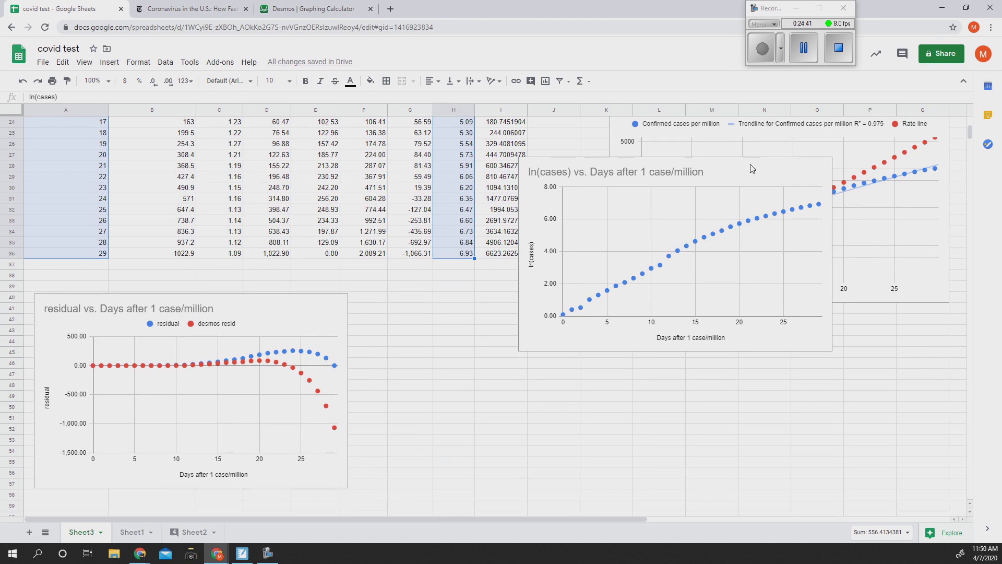
pyautogui.click(684, 288)
pyautogui.moveTo(718, 164); pyautogui.dragTo(831, 329)
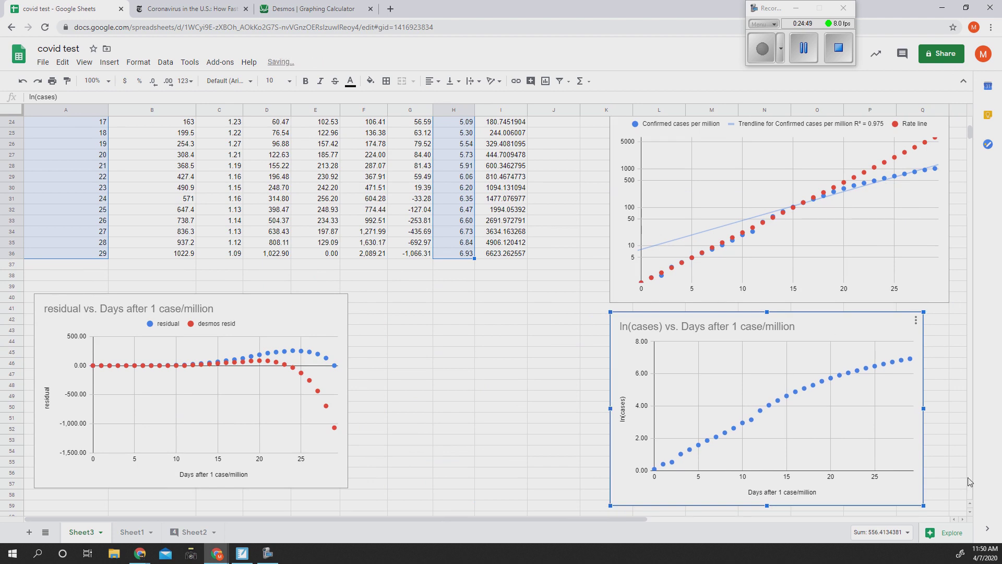
pyautogui.scroll(-1, 921, 509)
pyautogui.moveTo(921, 472); pyautogui.dragTo(948, 489)
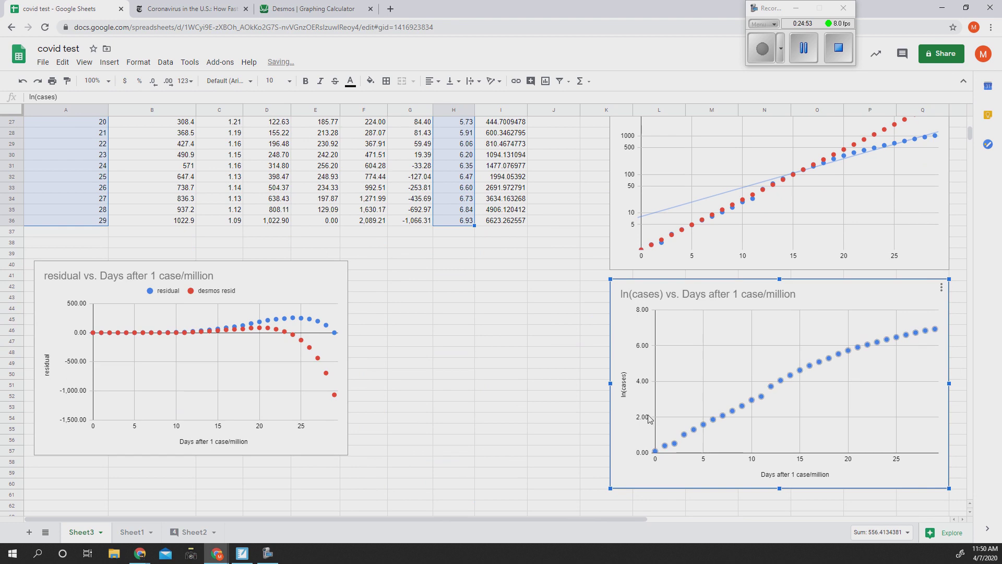
pyautogui.click(546, 378)
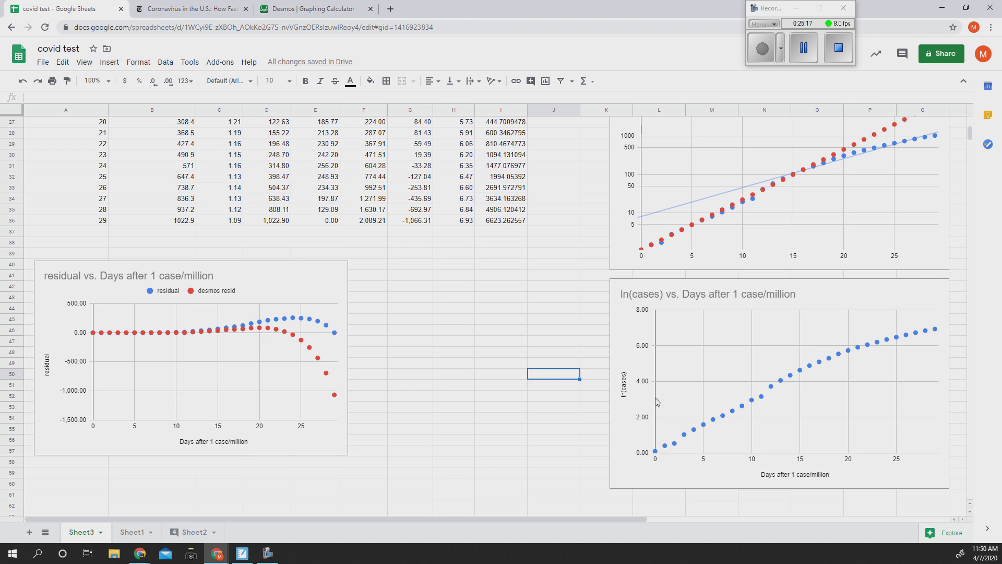
# Add a linear trendline to the ln(cases) series in the ln(cases) chart.
pyautogui.click(894, 302)
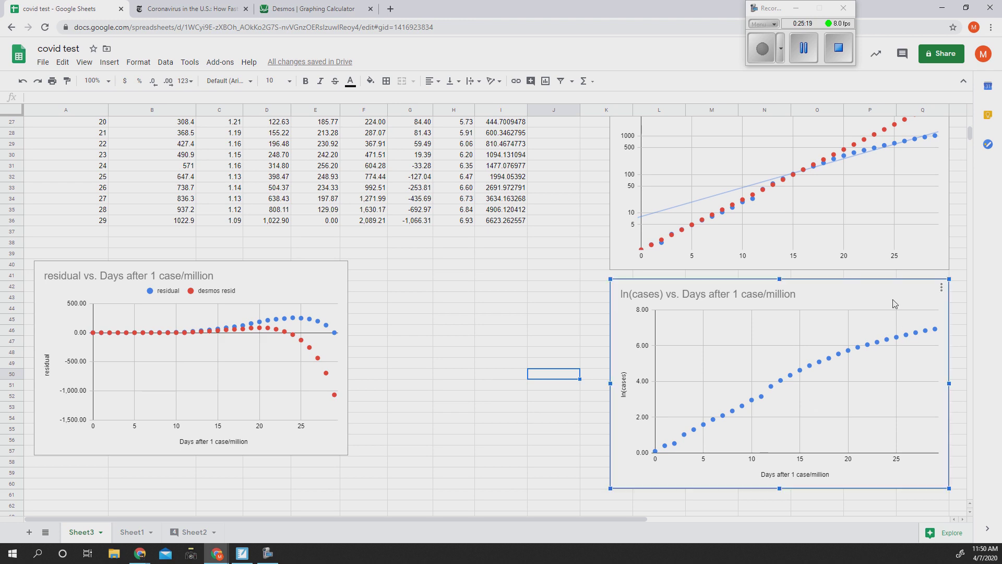
pyautogui.click(941, 291)
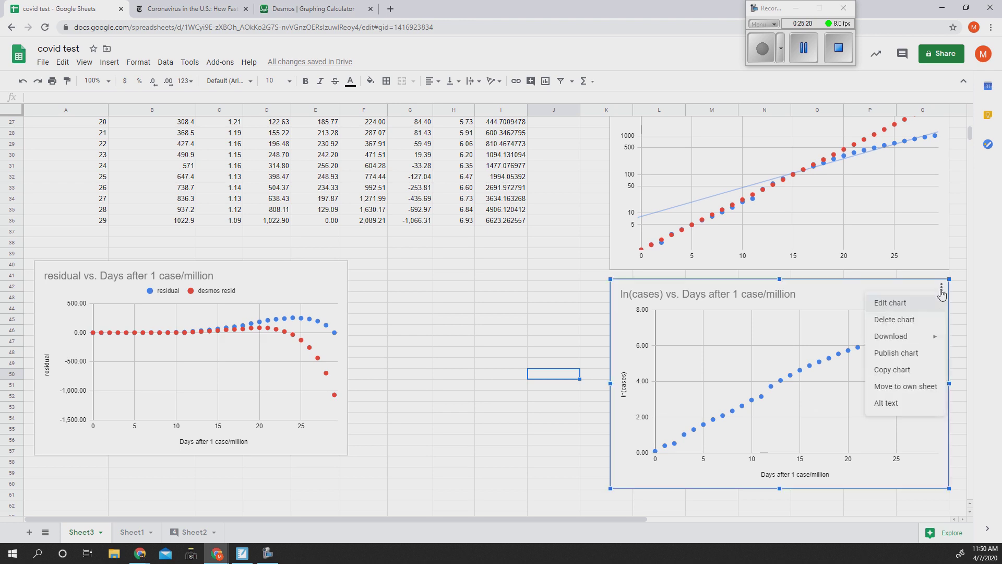
pyautogui.click(918, 303)
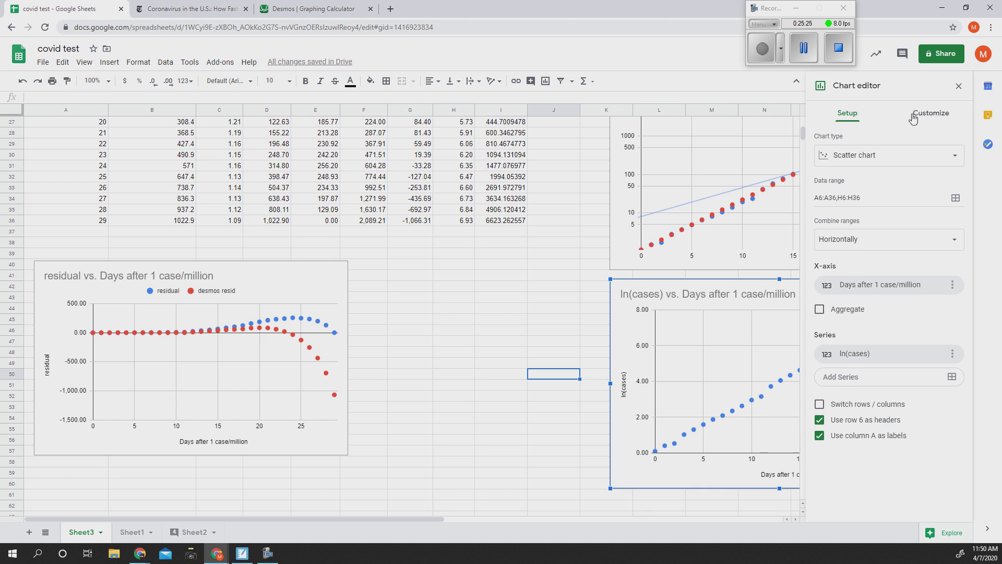
pyautogui.click(933, 114)
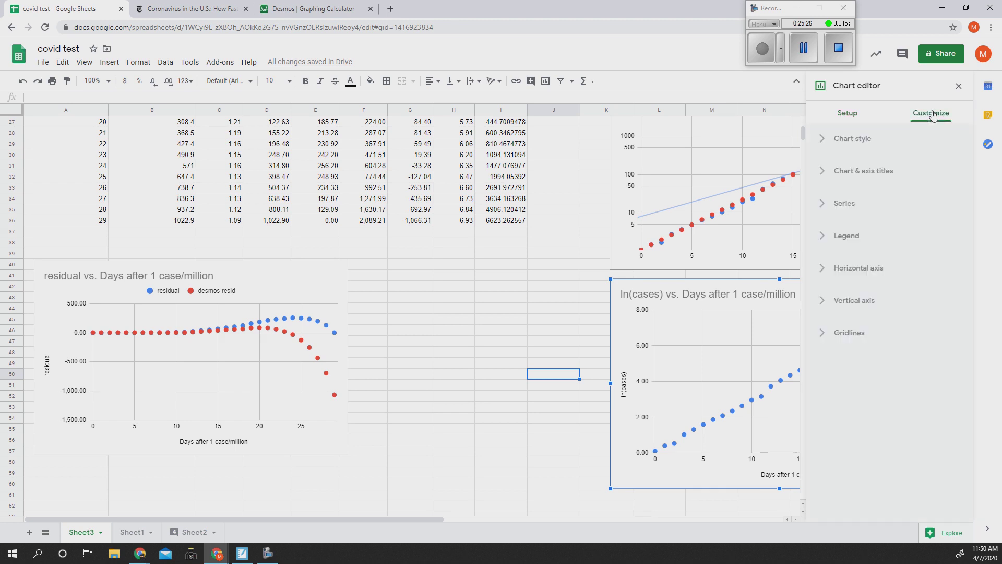
pyautogui.click(847, 209)
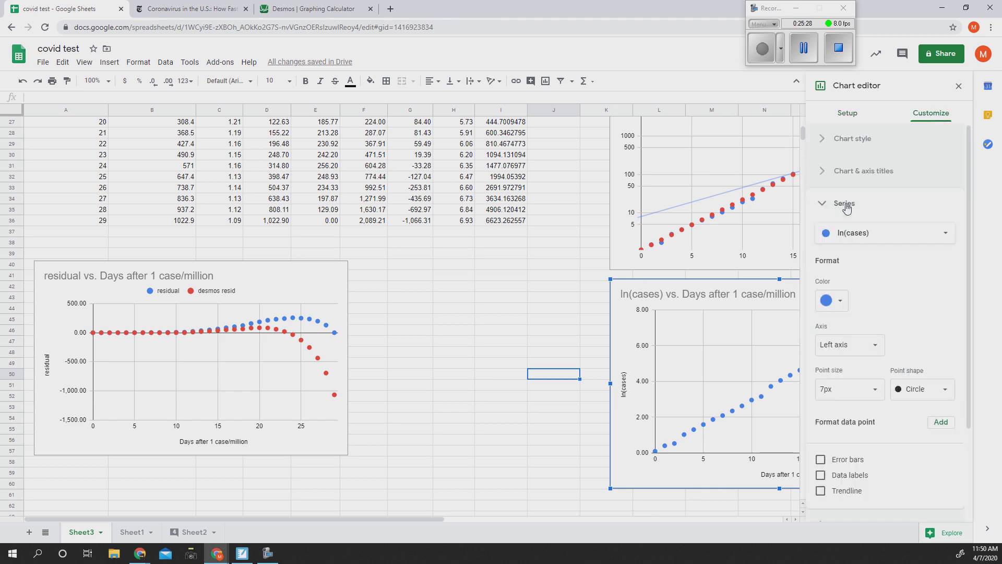
pyautogui.click(850, 490)
pyautogui.scroll(-3, 858, 472)
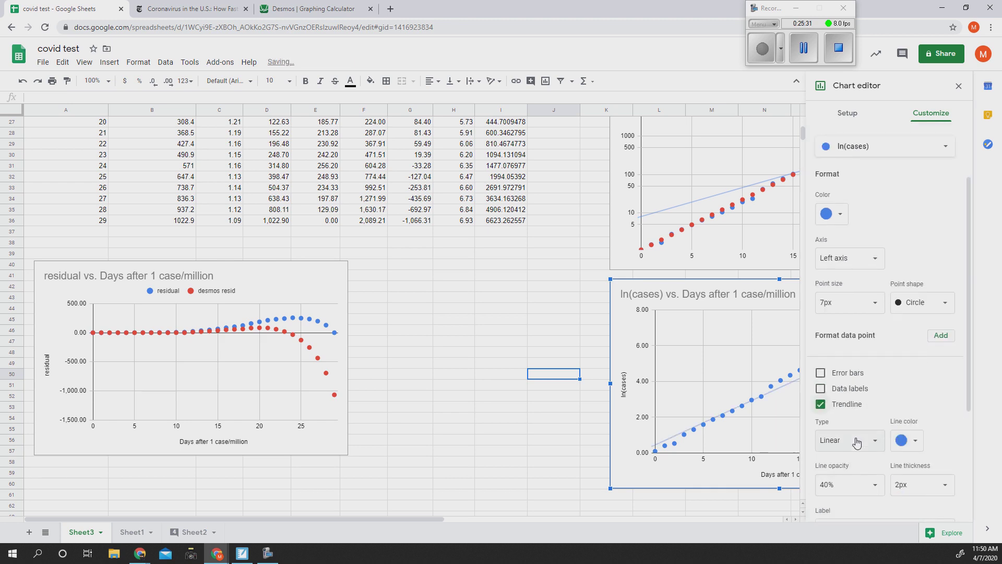
# Label the ln(cases) trendline with its equation, show its R² value, and close the chart editor.
pyautogui.scroll(-2, 861, 444)
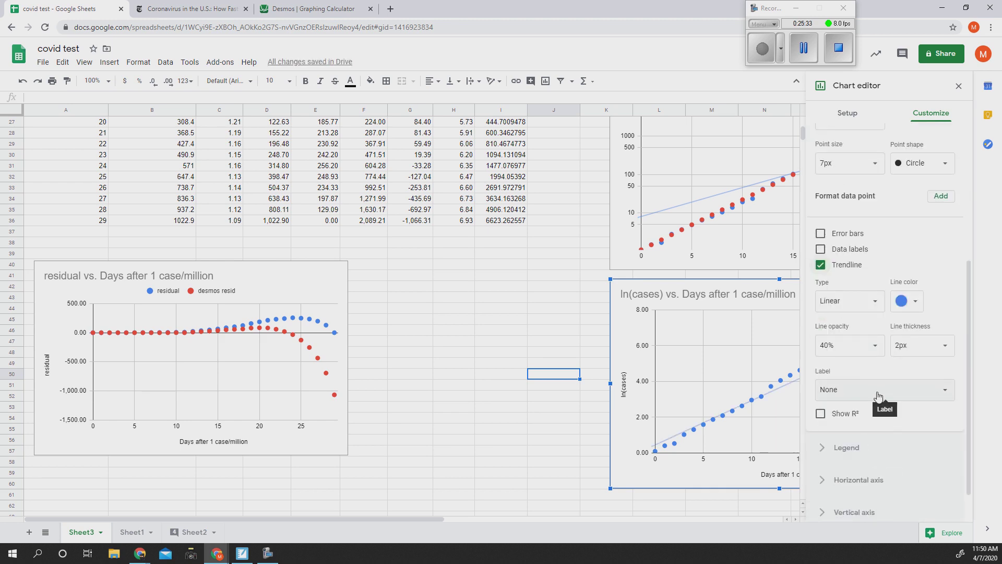
pyautogui.click(879, 396)
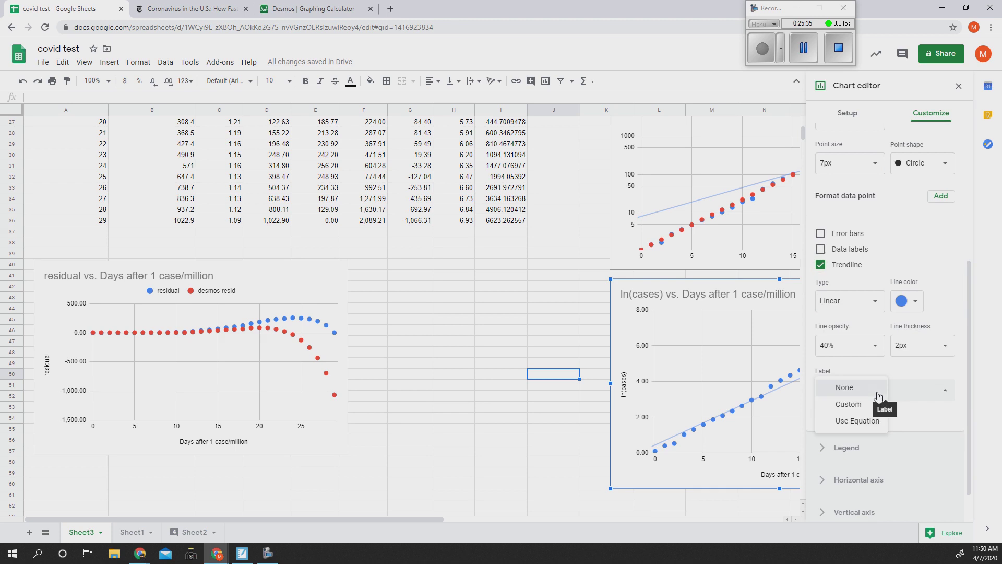
pyautogui.click(857, 421)
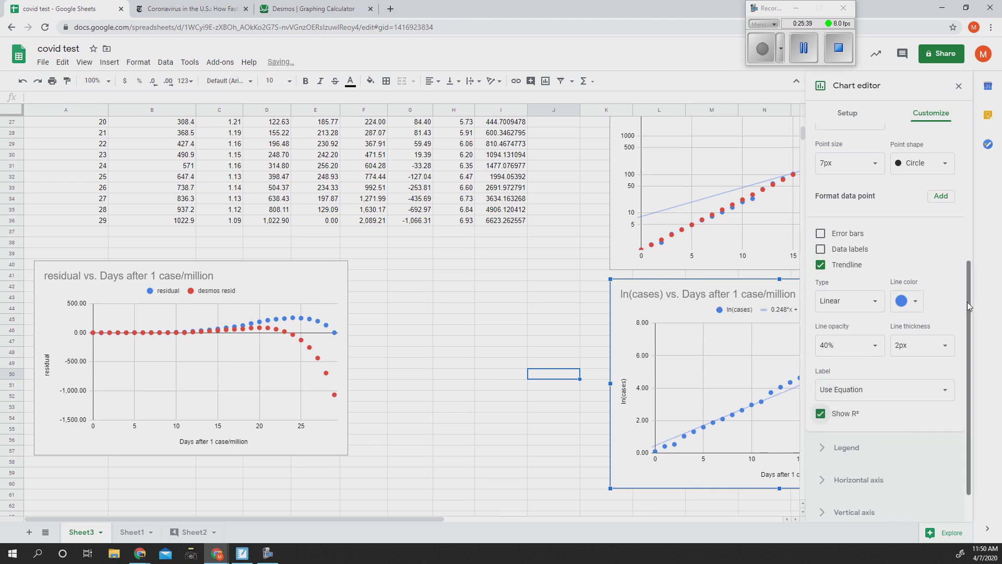
pyautogui.scroll(-1, 967, 302)
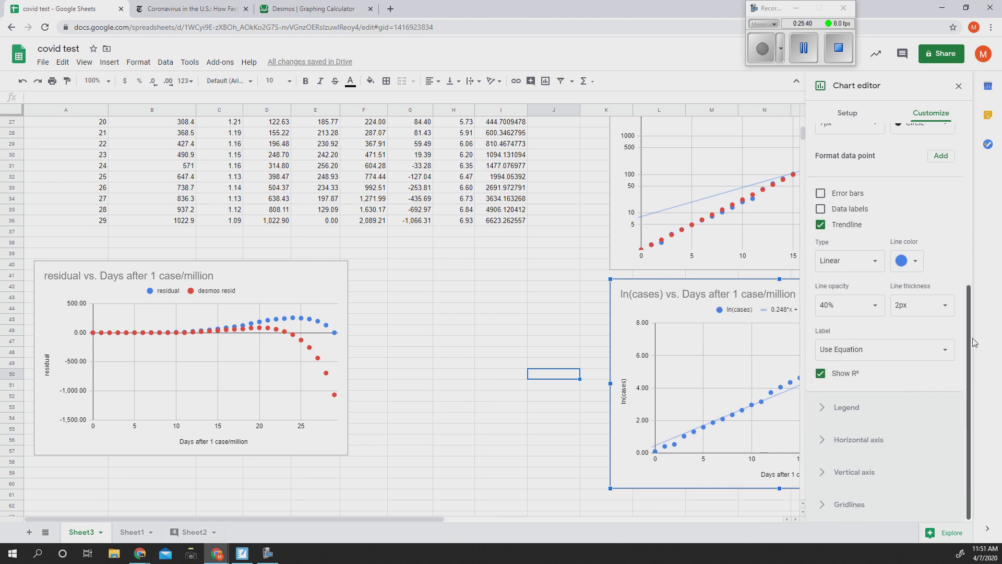
pyautogui.click(959, 86)
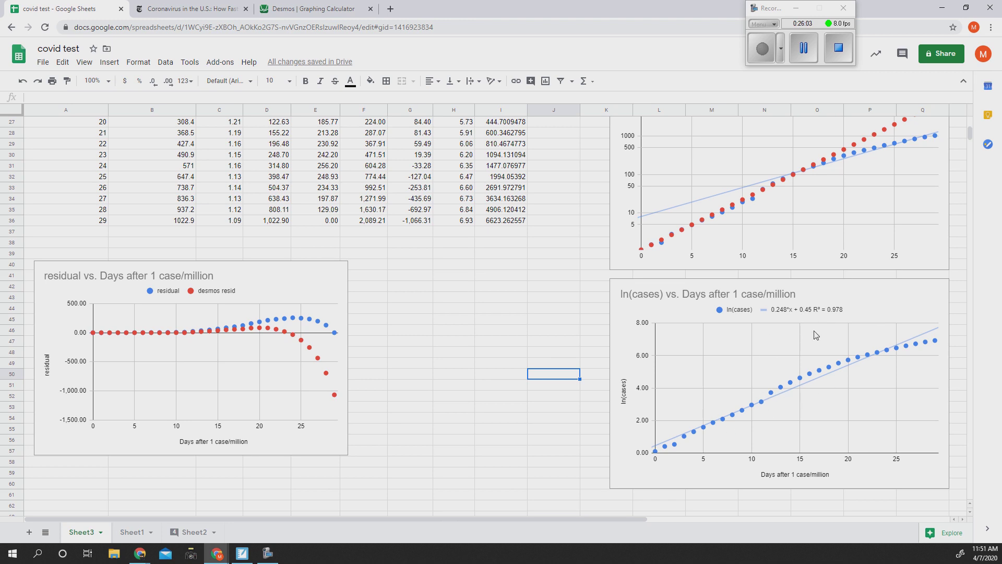
# Compare the linear fit in the ln(cases) chart with the log-scale chart, the residual plot and the data table.
pyautogui.scroll(1, 832, 248)
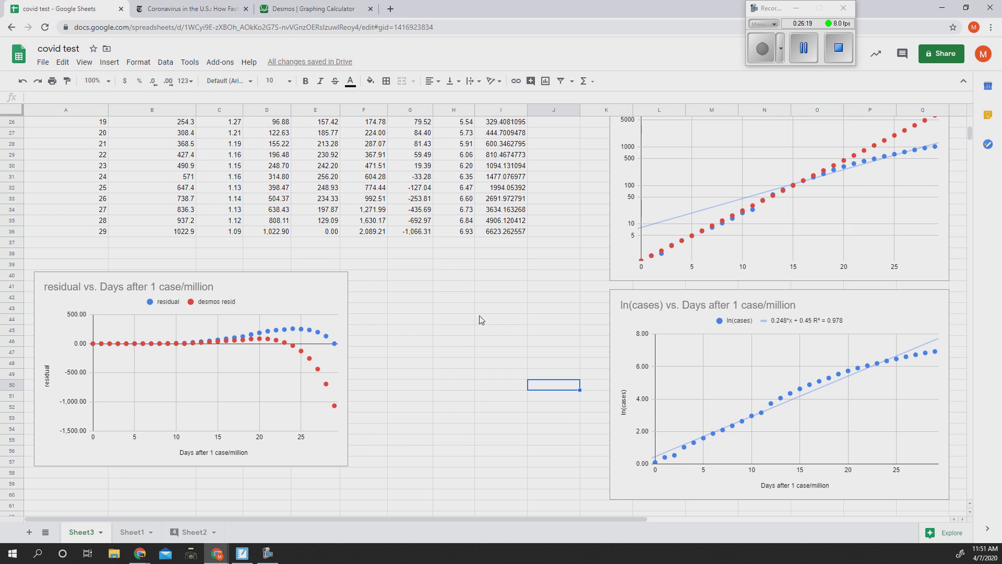
pyautogui.scroll(-1, 476, 340)
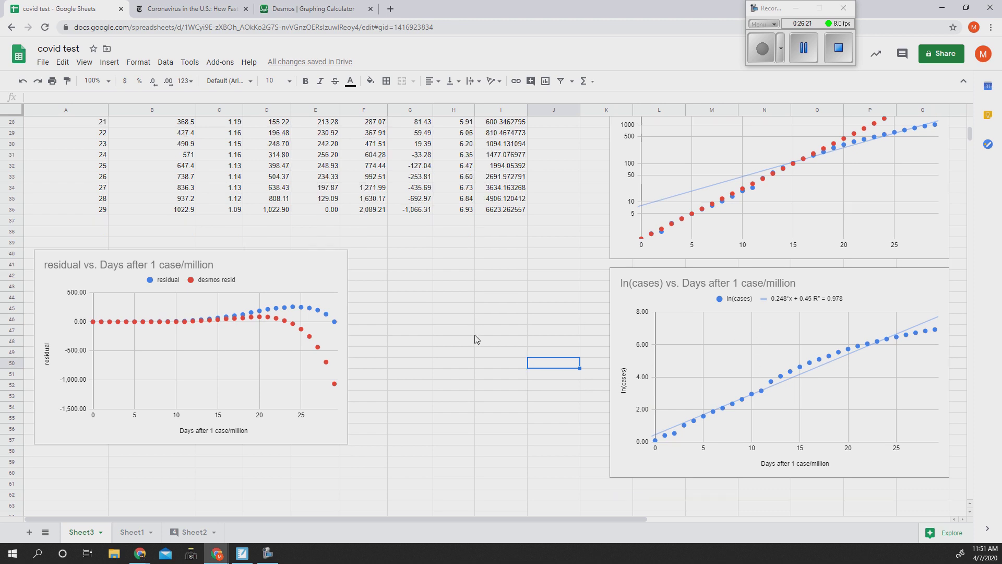
pyautogui.scroll(1, 476, 339)
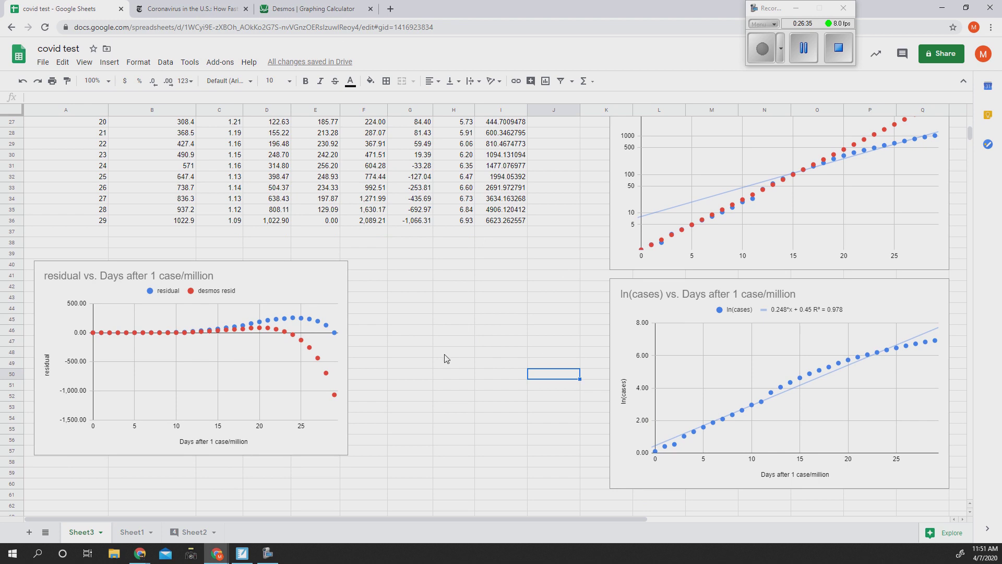
pyautogui.scroll(1, 461, 361)
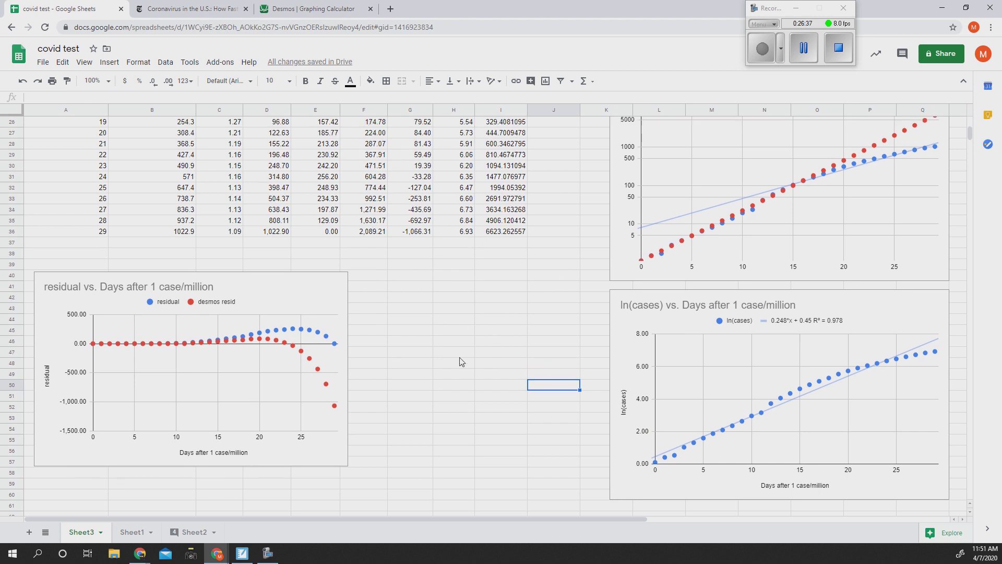
pyautogui.click(460, 344)
pyautogui.scroll(4, 459, 346)
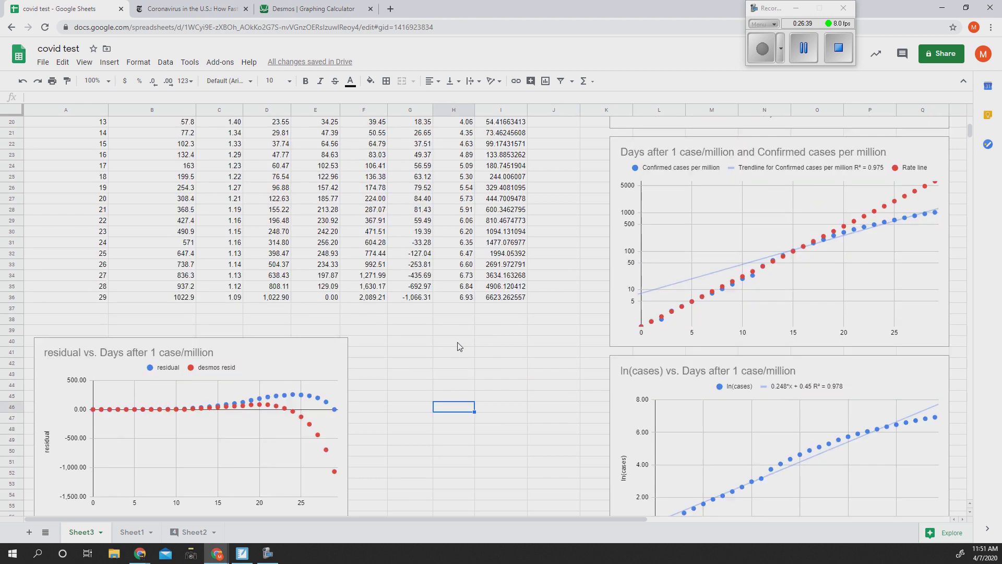
pyautogui.scroll(5, 460, 344)
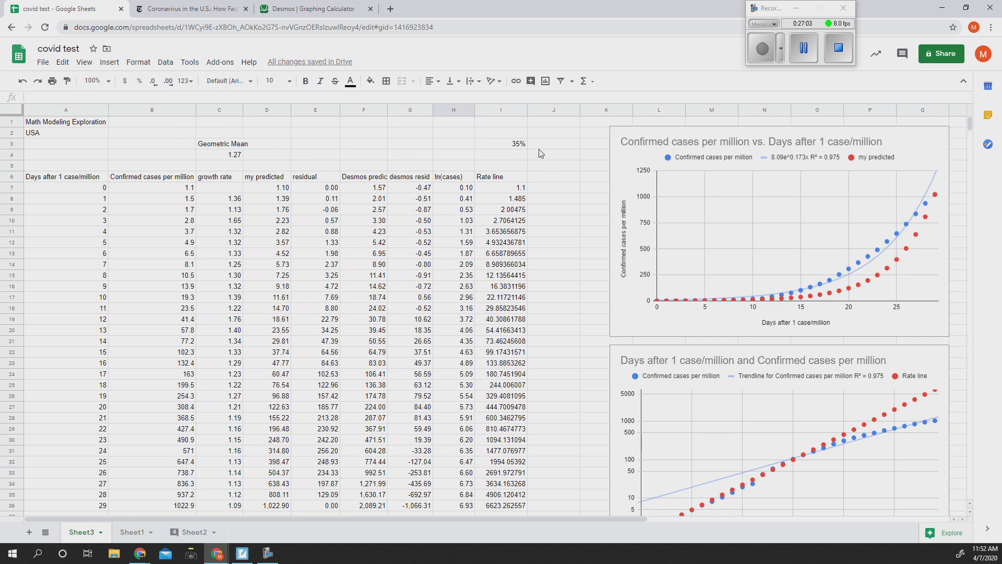
pyautogui.scroll(-5, 576, 215)
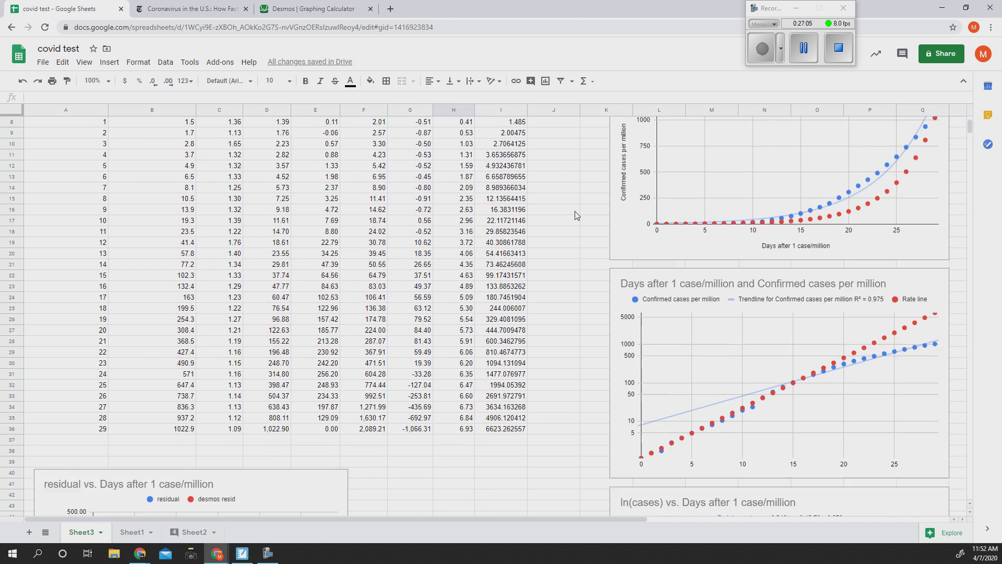
# Set the growth rate in cell I3 to 25% and check the Rate line in the log-scale chart.
pyautogui.scroll(4, 577, 215)
pyautogui.scroll(2, 576, 215)
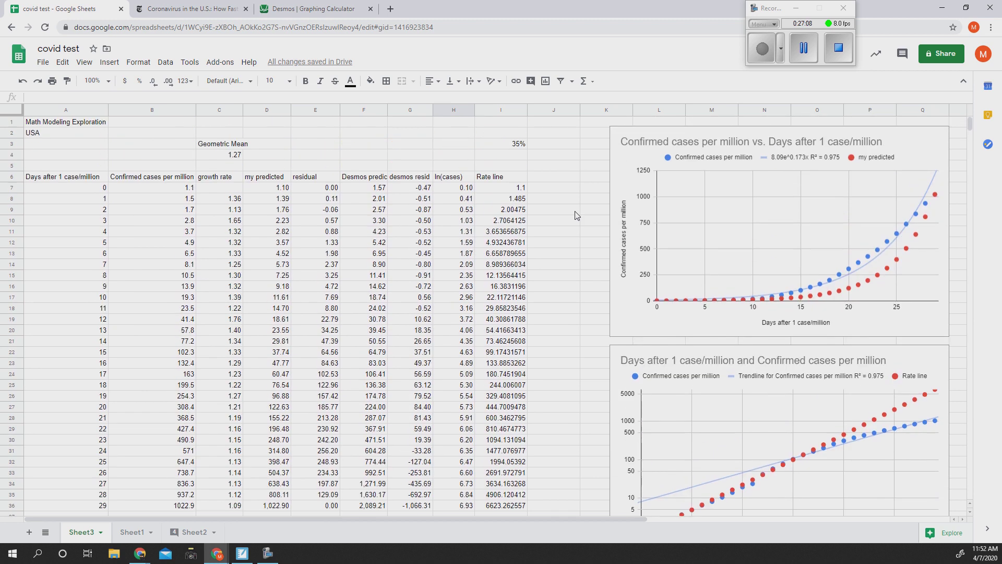
pyautogui.click(506, 145)
pyautogui.doubleClick(515, 143)
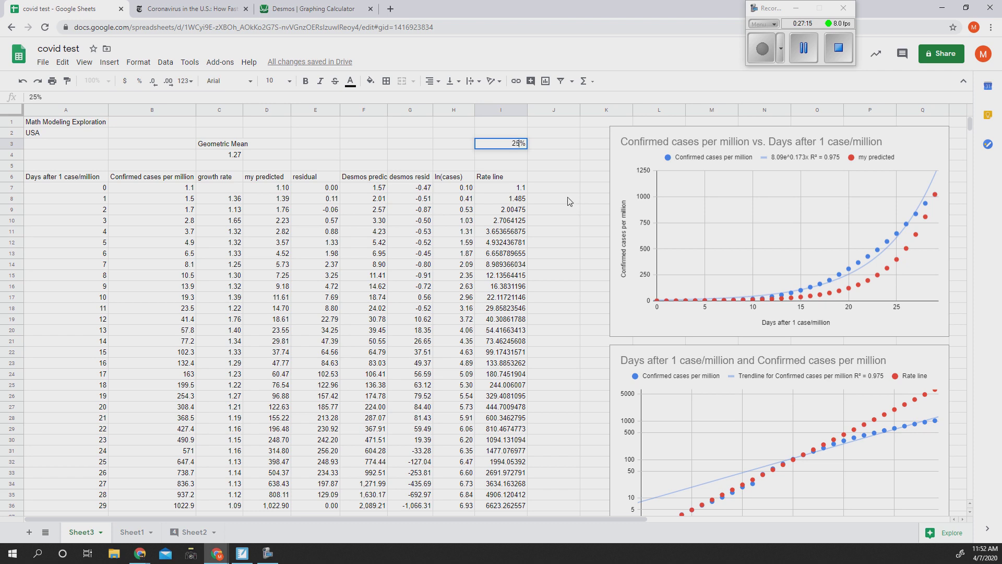
pyautogui.write('25')
pyautogui.press('Return')
pyautogui.scroll(-2, 644, 355)
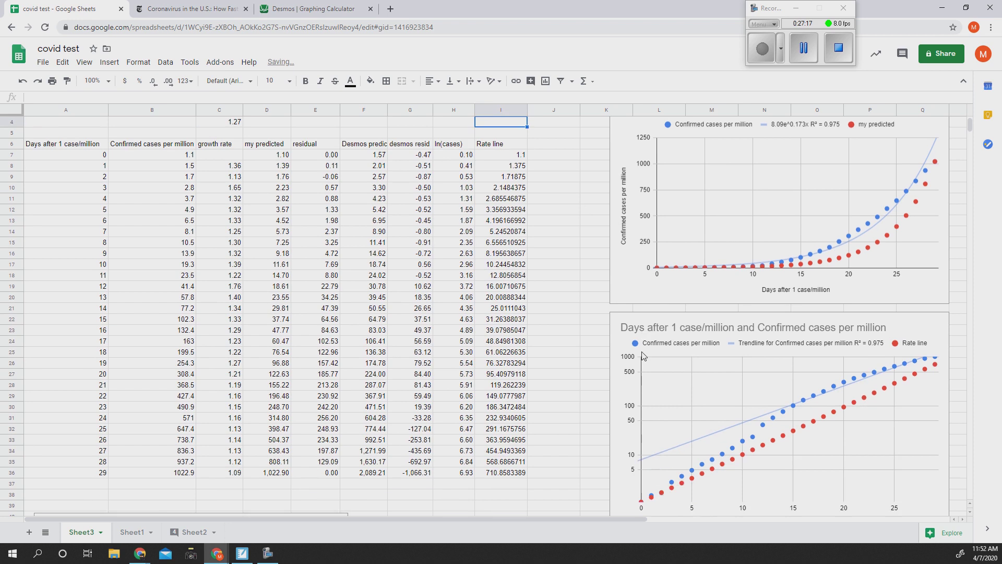
# Set the growth rate in cell I3 to 40% and compare the Rate line with the confirmed cases in the log-scale chart.
pyautogui.scroll(-1, 644, 355)
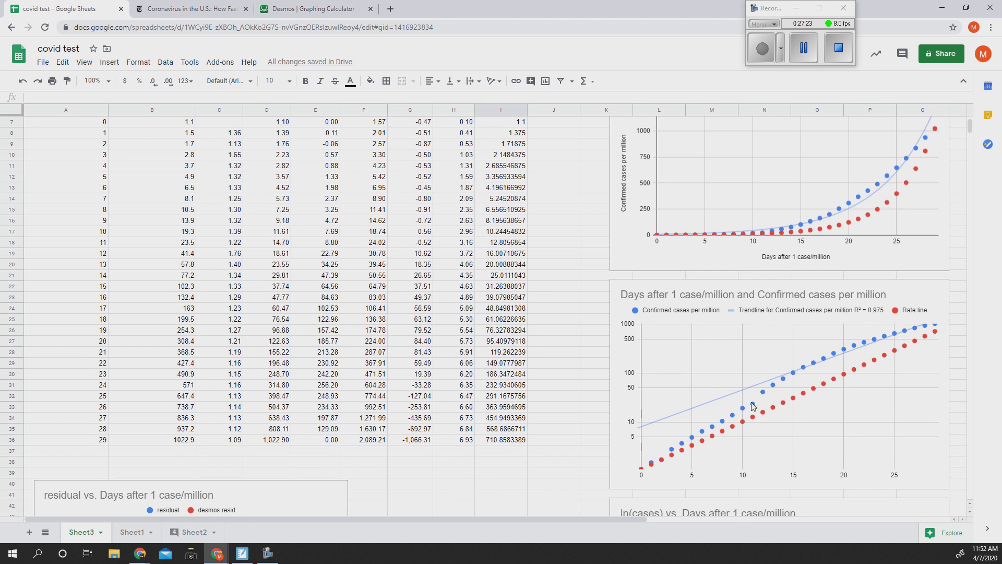
pyautogui.scroll(2, 715, 428)
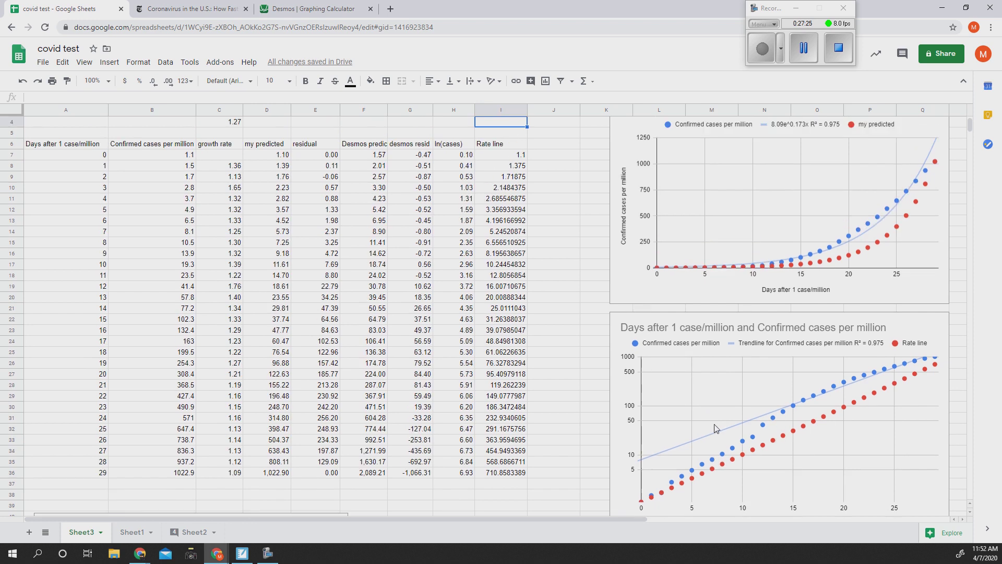
pyautogui.click(518, 146)
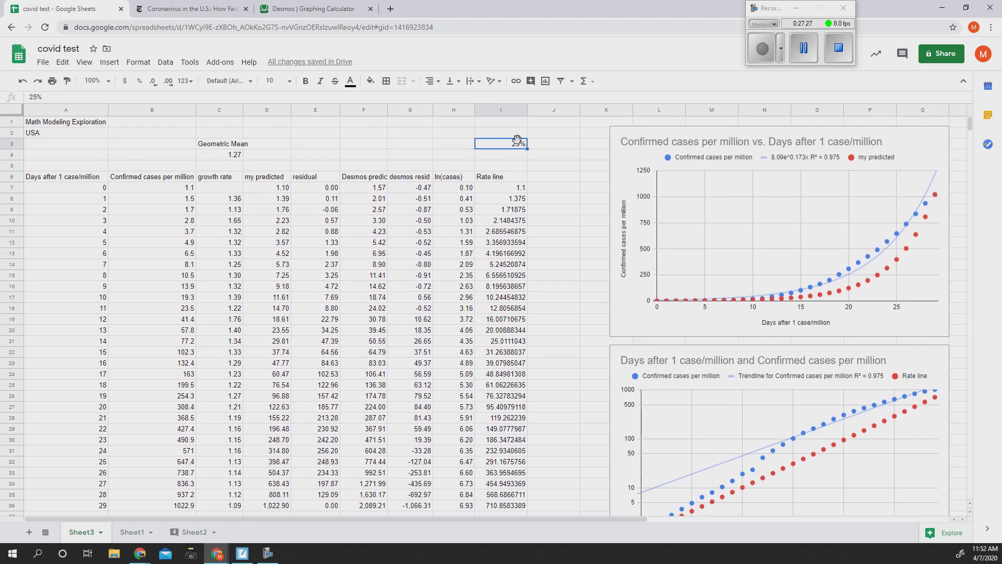
pyautogui.doubleClick(518, 146)
pyautogui.moveTo(519, 146); pyautogui.dragTo(507, 145)
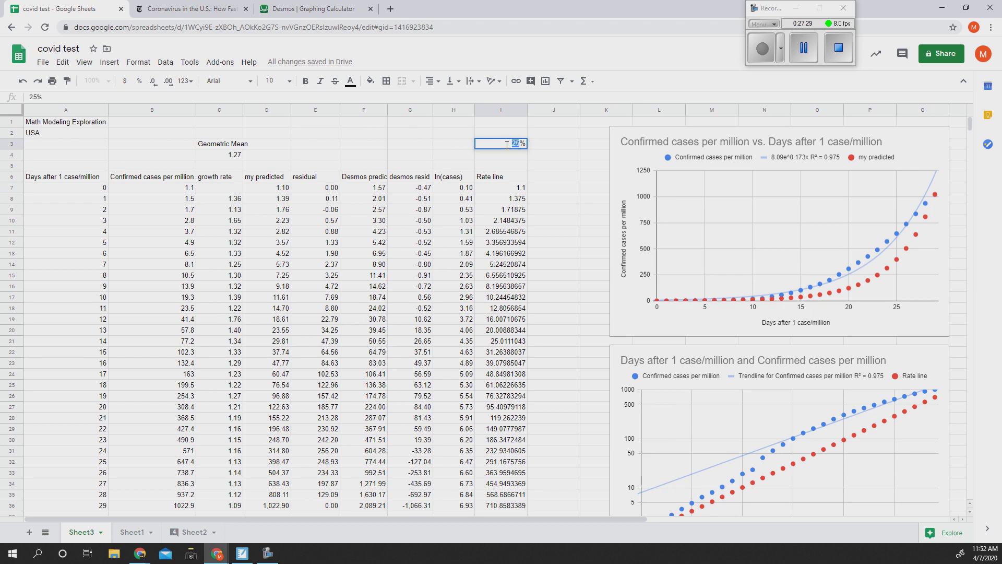
pyautogui.write('40')
pyautogui.press('Return')
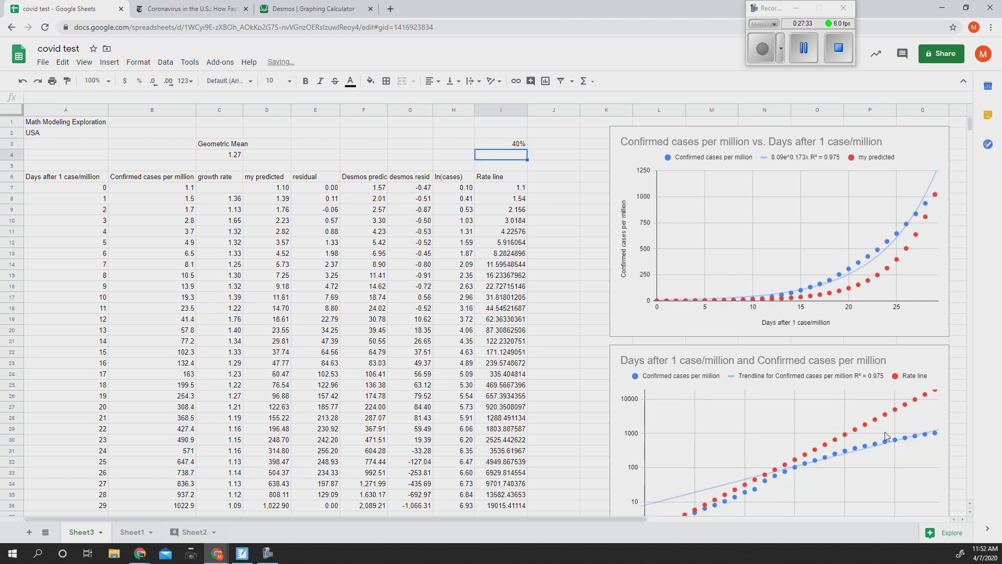
pyautogui.scroll(-1, 886, 436)
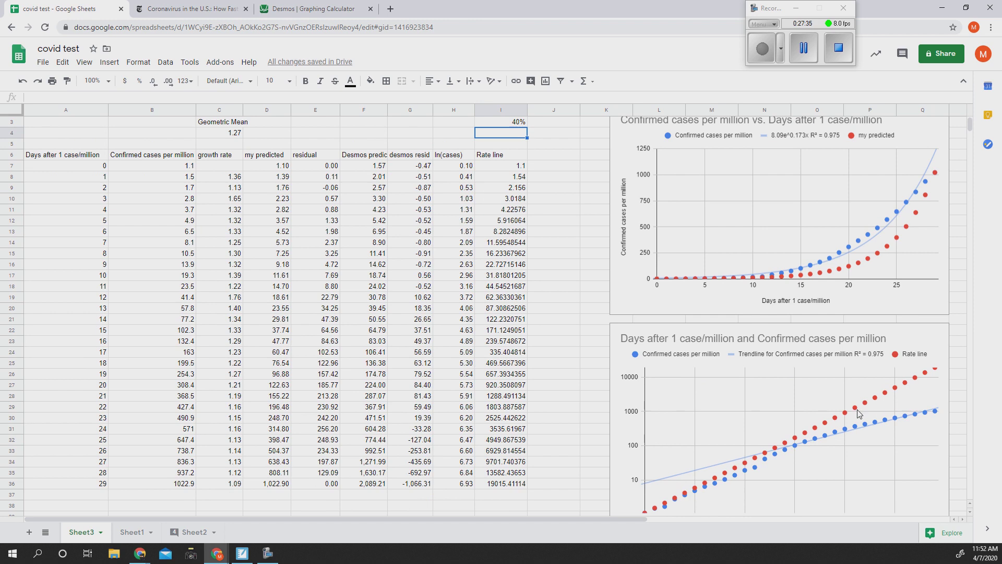
pyautogui.scroll(1, 520, 135)
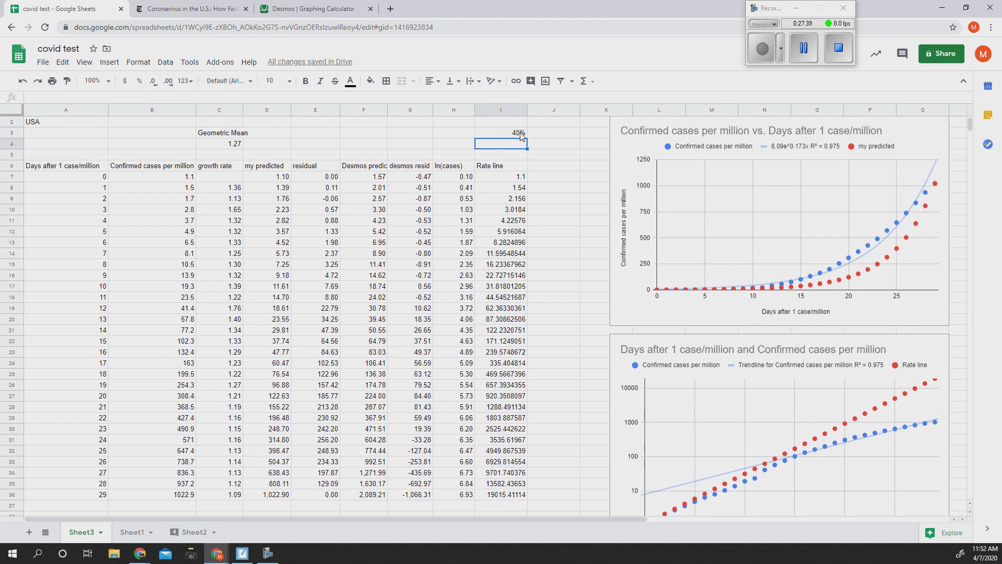
pyautogui.scroll(-1, 567, 351)
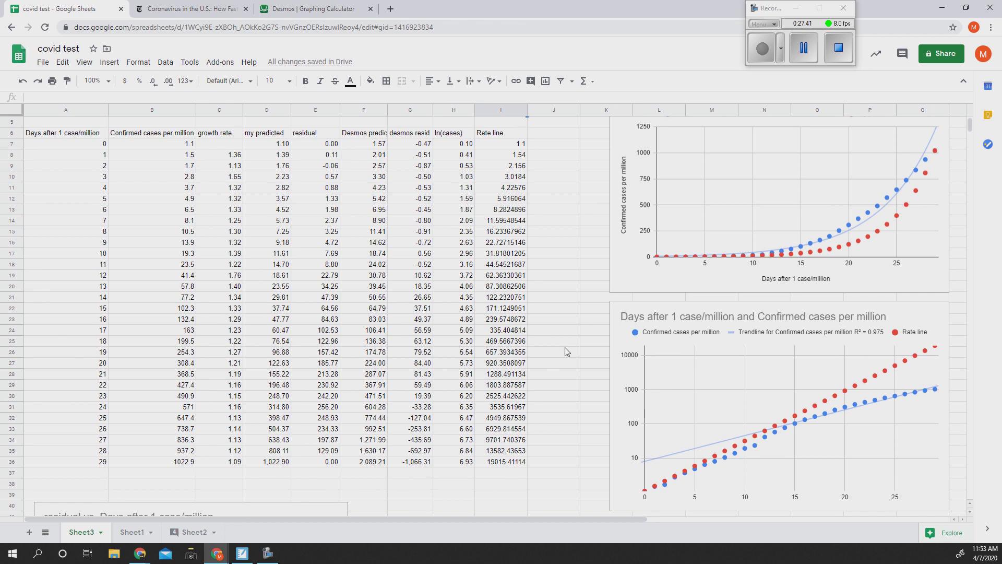
pyautogui.scroll(-1, 567, 351)
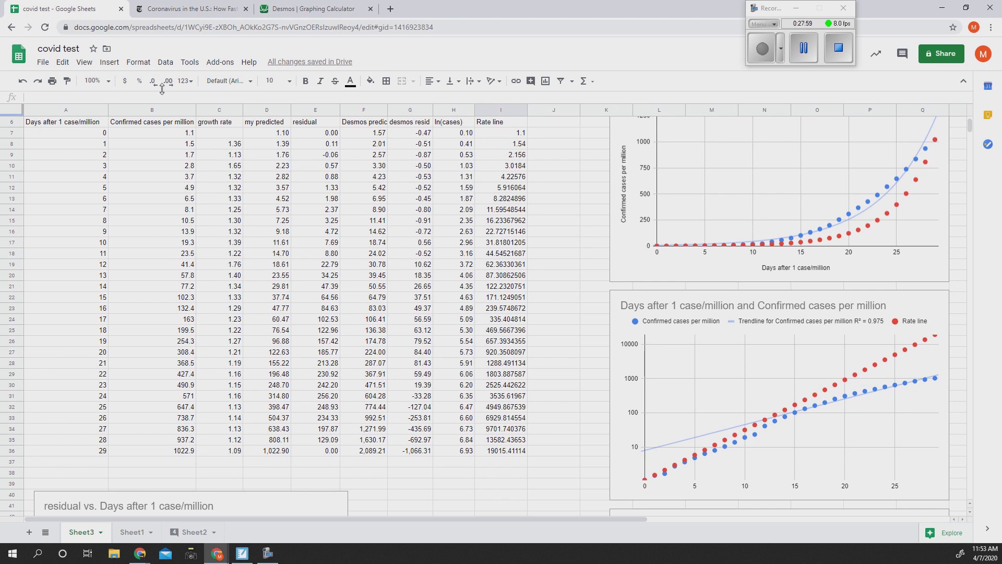
# Rename the spreadsheet "modeling project".
pyautogui.click(51, 47)
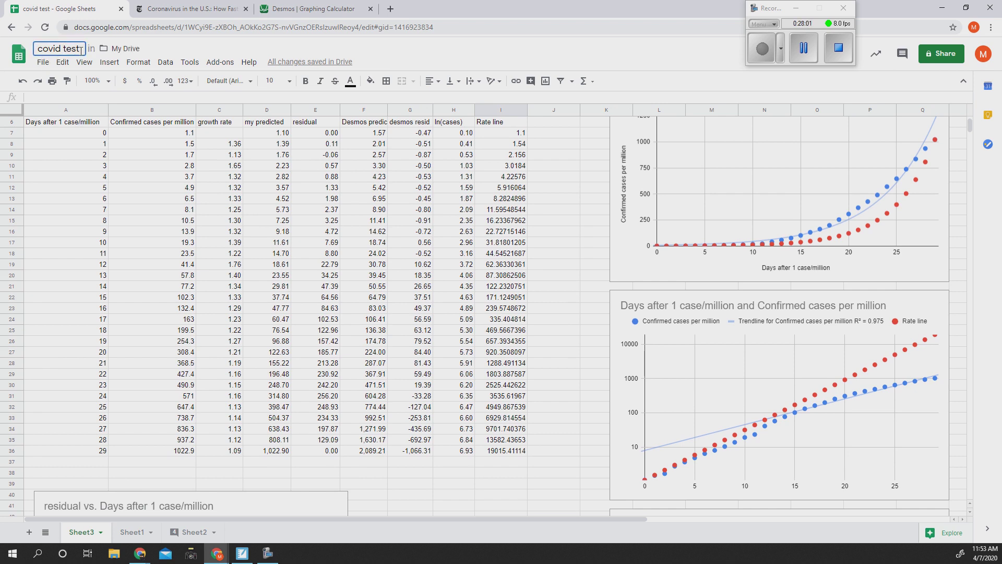
pyautogui.write('m')
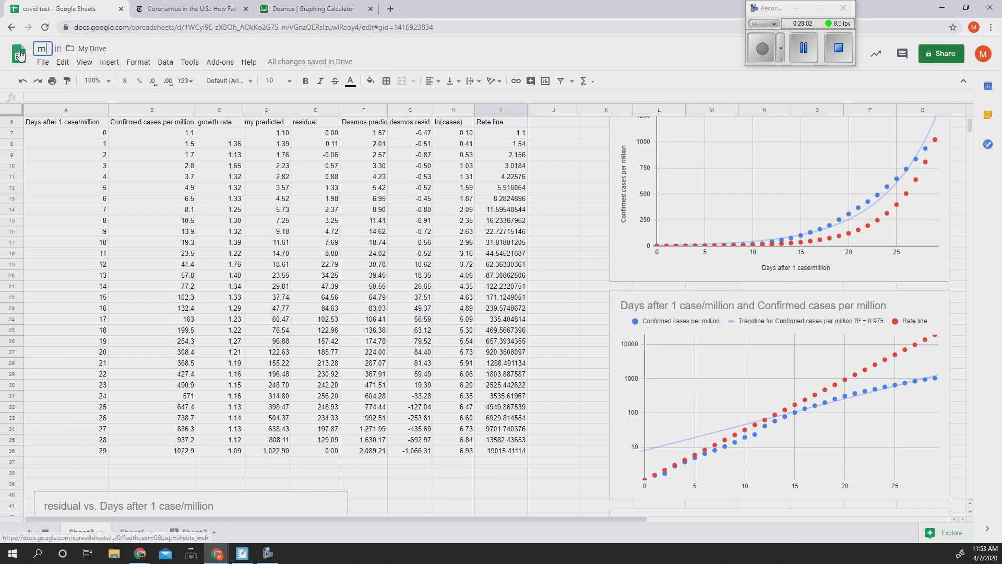
pyautogui.write('odeling')
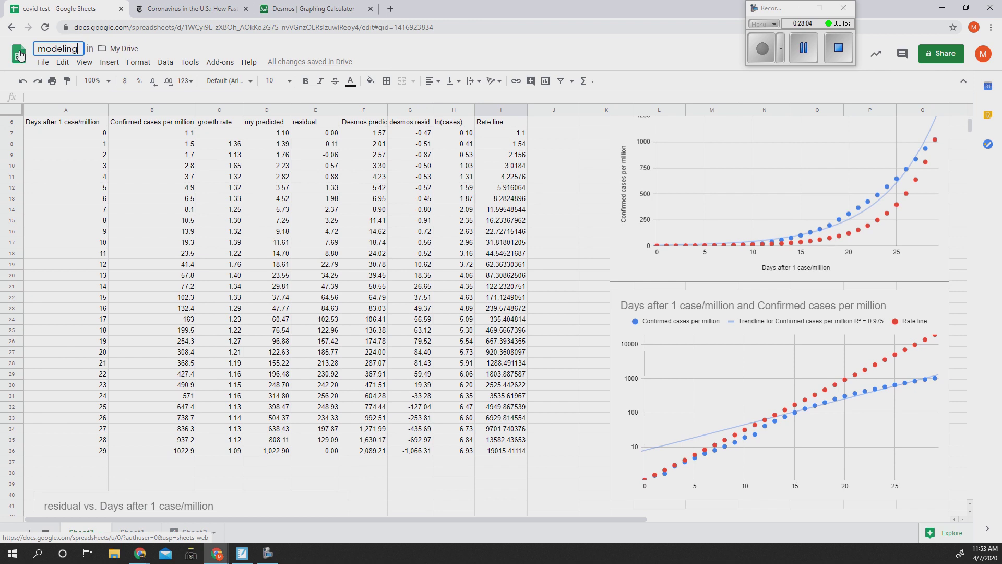
pyautogui.write(' project')
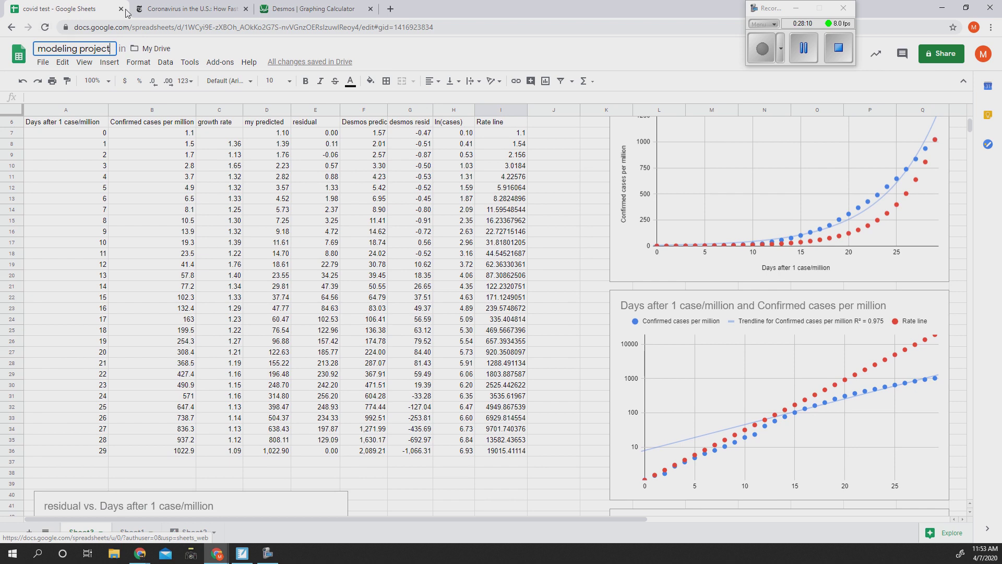
pyautogui.click(199, 50)
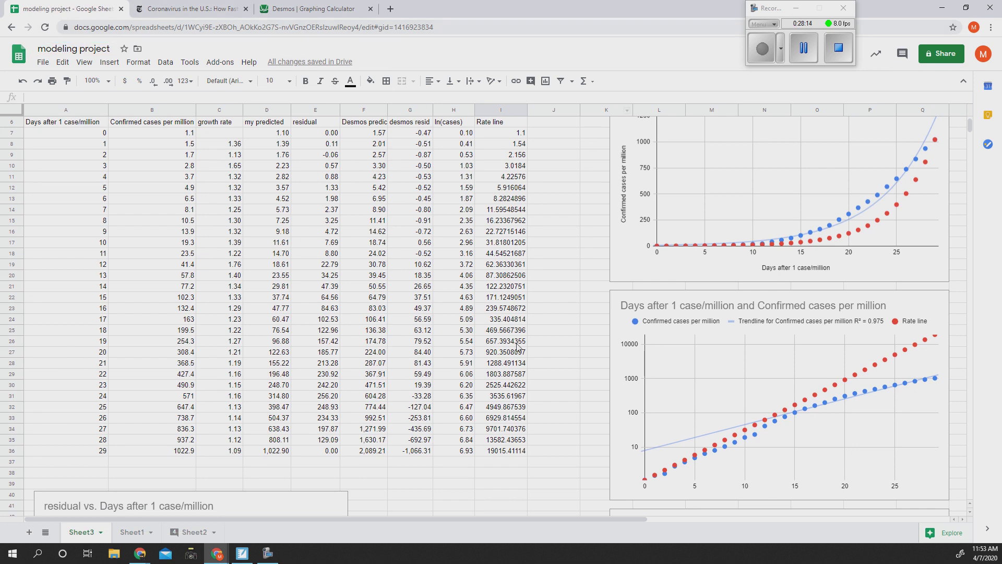
# Format column I, which holds the Rate line values, as Number and narrow the column slightly.
pyautogui.click(512, 111)
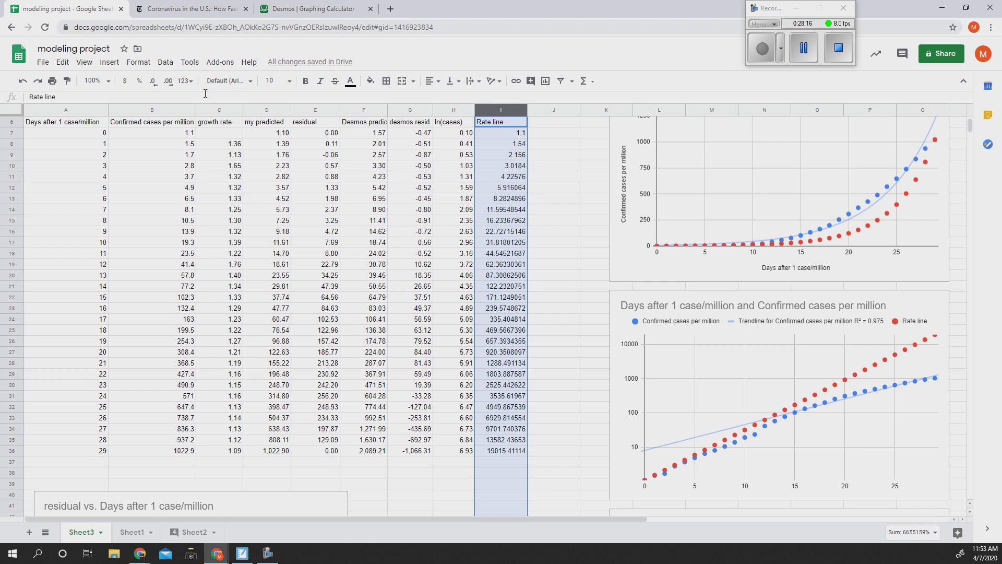
pyautogui.click(186, 81)
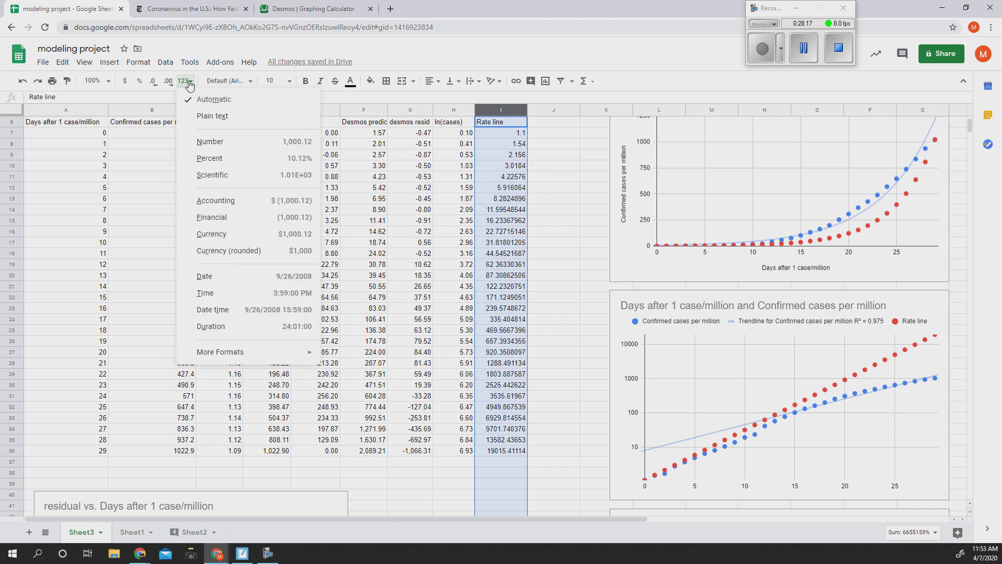
pyautogui.click(209, 142)
pyautogui.click(574, 177)
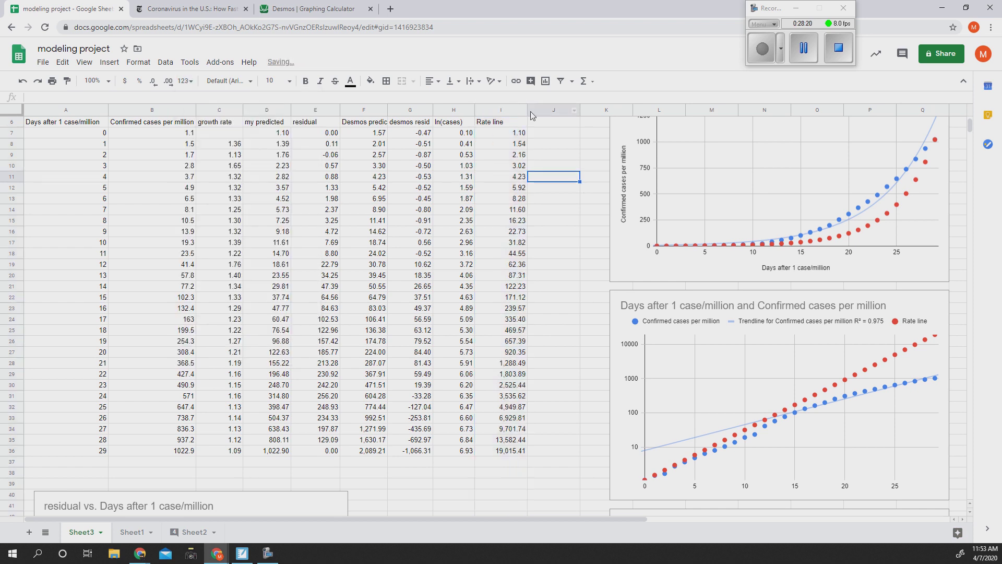
pyautogui.moveTo(526, 111); pyautogui.dragTo(517, 111)
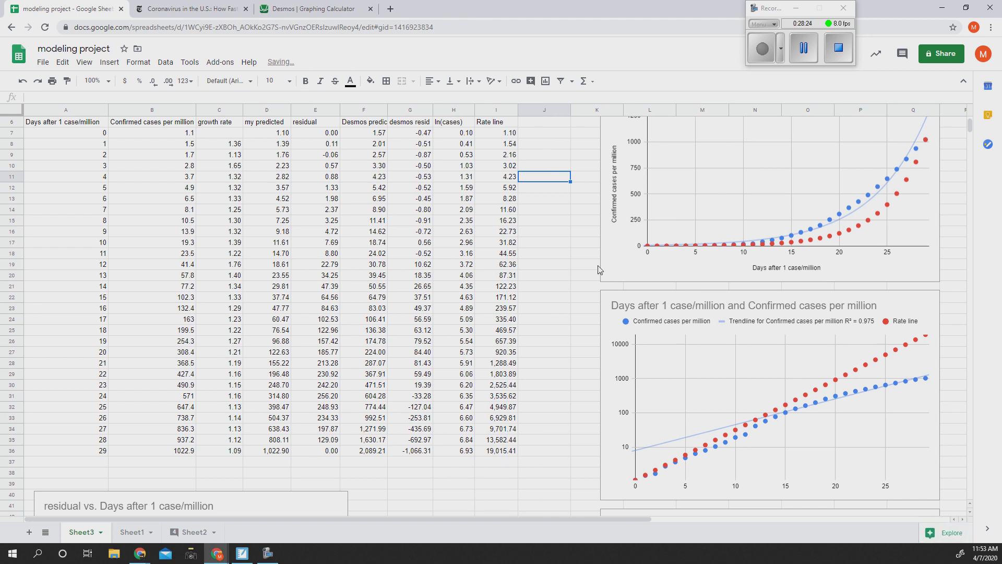
# Move the residual chart slightly up and to the right, just below the data table, and deselect it.
pyautogui.scroll(2, 464, 301)
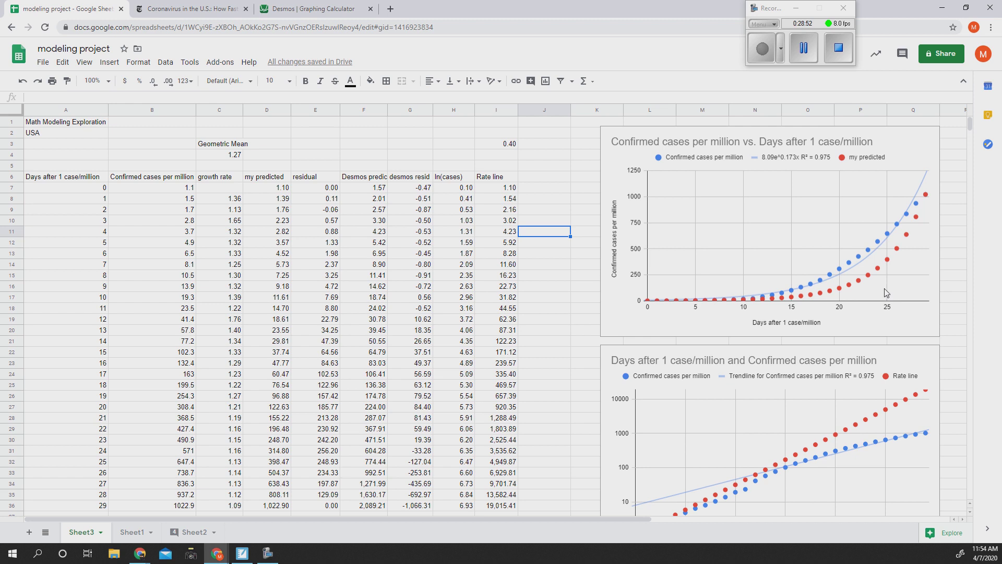
pyautogui.scroll(-3, 887, 295)
pyautogui.scroll(-2, 886, 292)
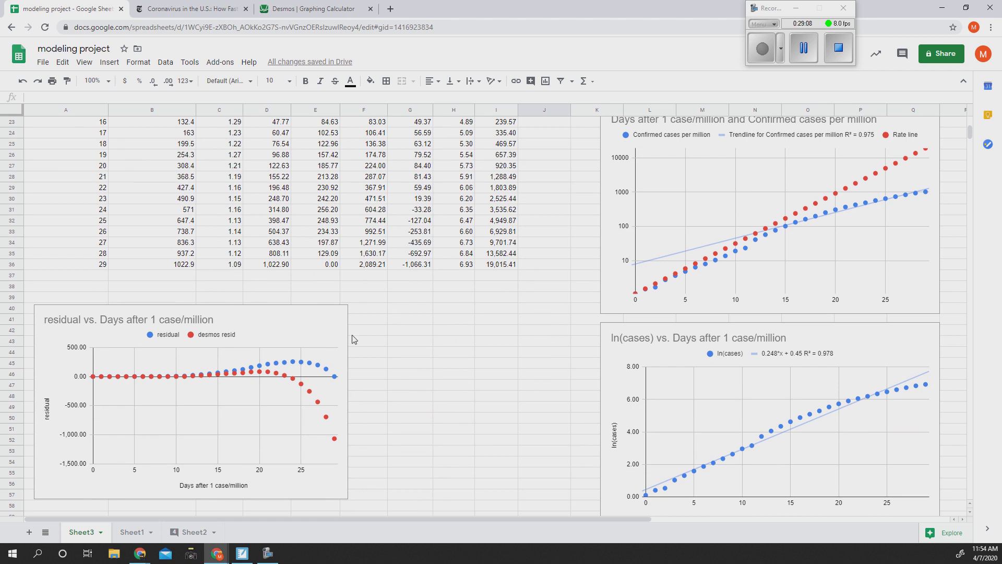
pyautogui.click(255, 321)
pyautogui.moveTo(273, 318); pyautogui.dragTo(314, 294)
pyautogui.click(491, 308)
pyautogui.click(547, 368)
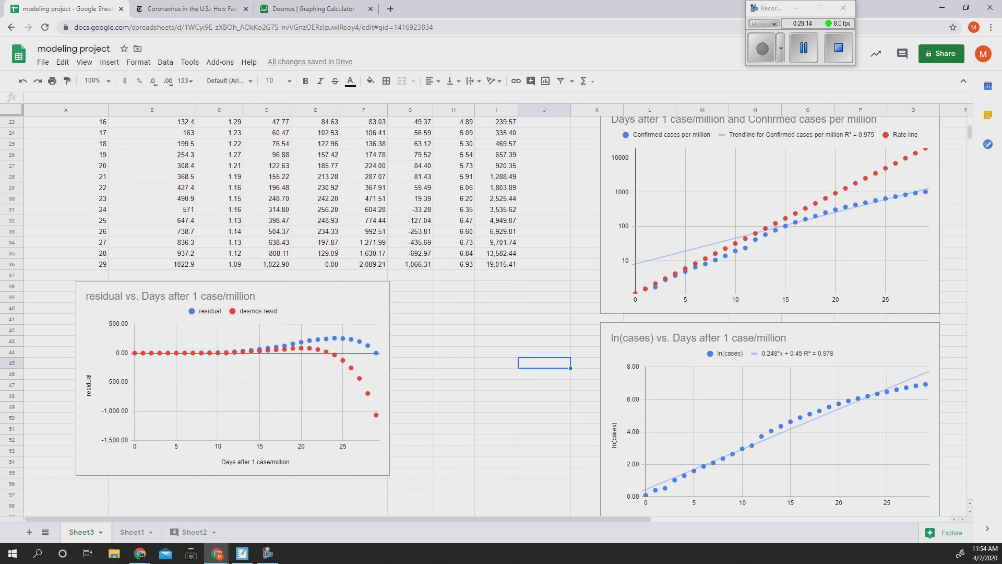
# Bring the Exploration Assignment document into view, read its analysis questions through question 8, and move its window back off the spreadsheet.
pyautogui.moveTo(1001, 65); pyautogui.dragTo(641, 45)
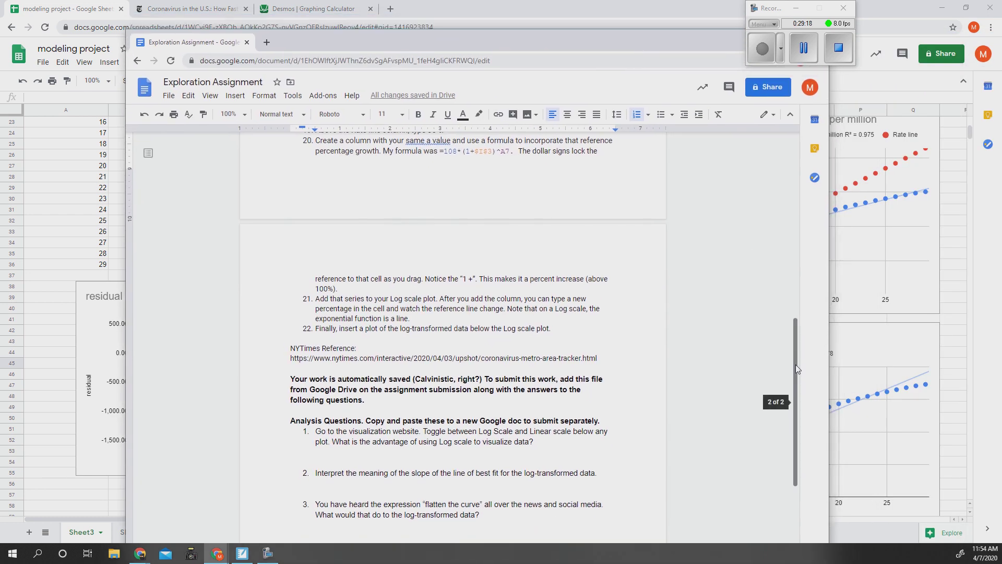
pyautogui.moveTo(796, 364); pyautogui.dragTo(788, 446)
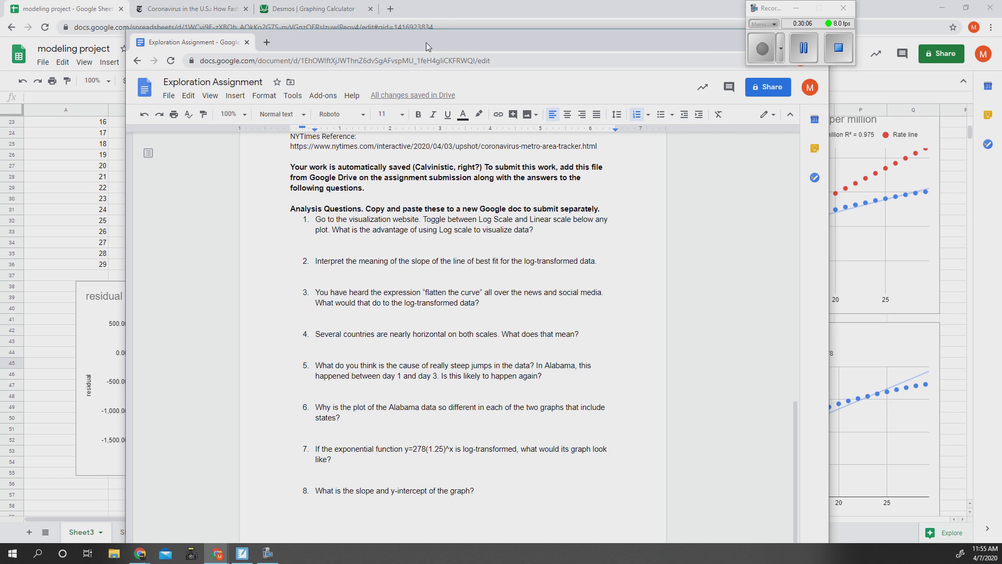
pyautogui.moveTo(426, 43); pyautogui.dragTo(1001, 109)
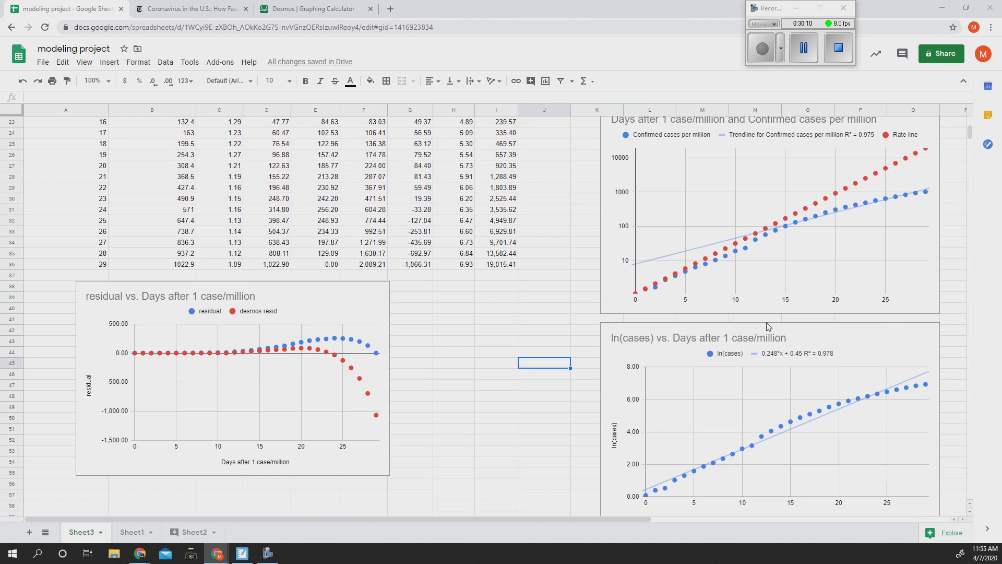
# Switch to SMART Notebook, open page 6, and handwrite y = ln(500 · 1.35^x) beneath the given function with the pen.
pyautogui.click(242, 553)
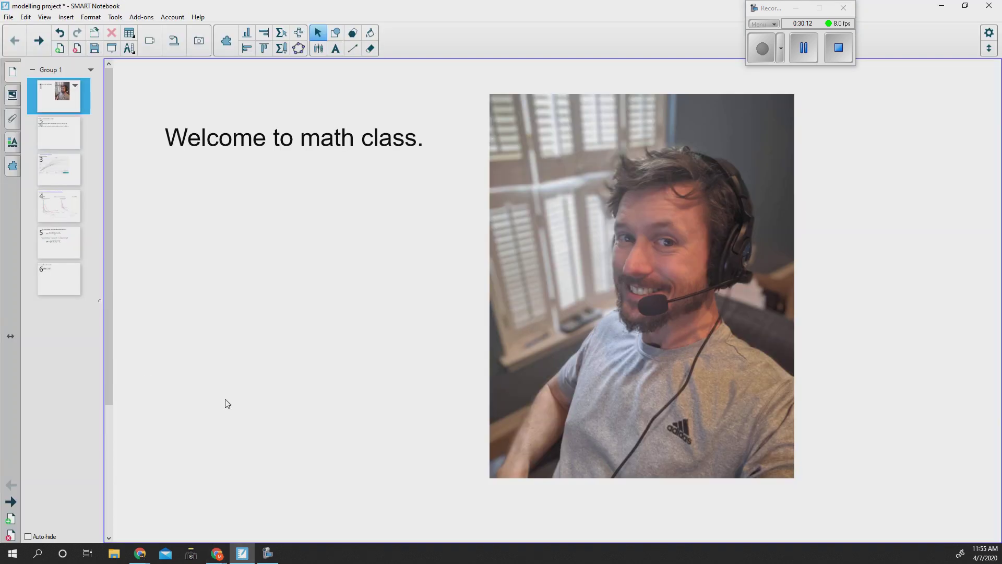
pyautogui.click(46, 290)
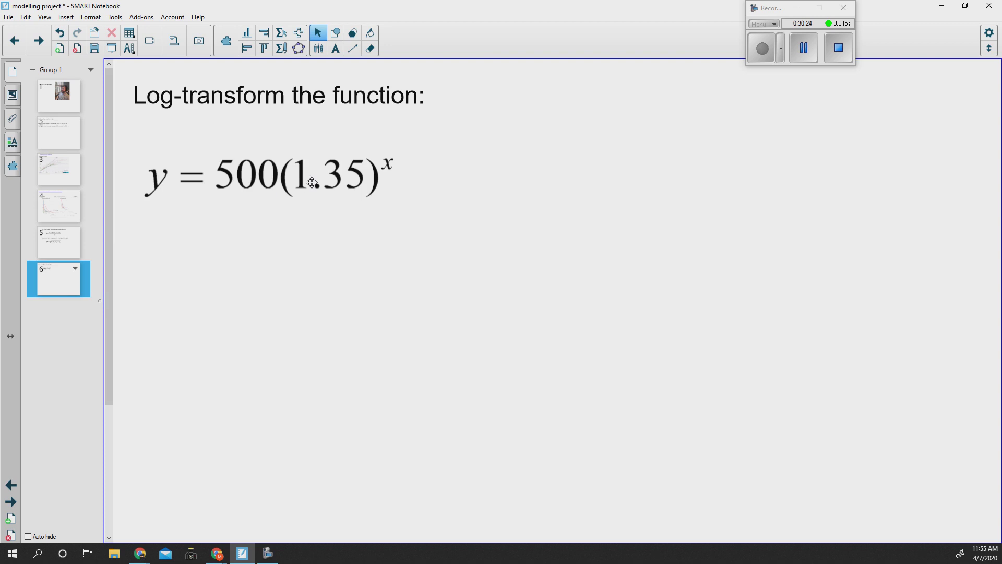
pyautogui.press('p')
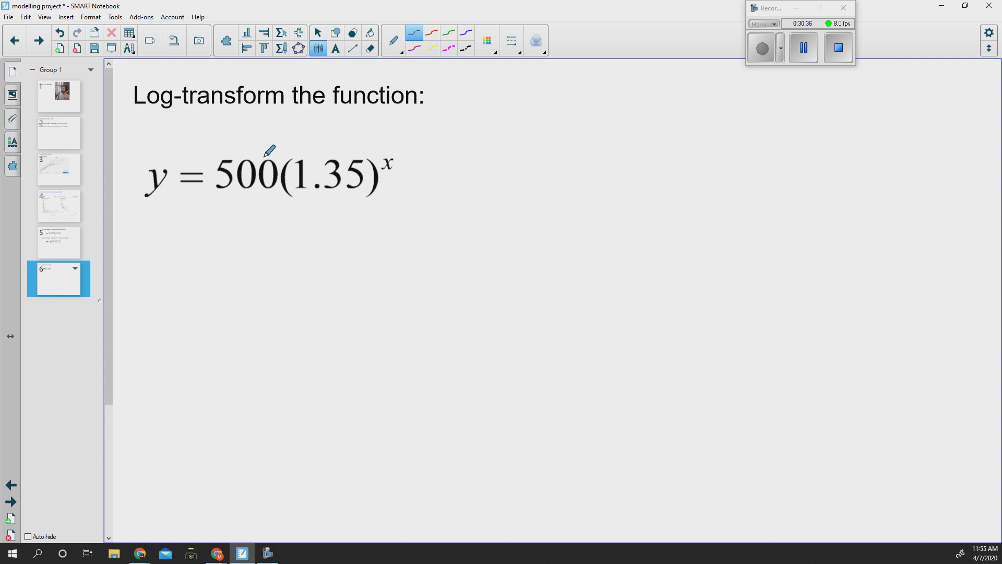
pyautogui.moveTo(161, 230)
pyautogui.mouseDown()
pyautogui.moveTo(177, 270)
pyautogui.moveTo(219, 242)
pyautogui.mouseUp()
pyautogui.moveTo(209, 249)
pyautogui.mouseDown()
pyautogui.moveTo(284, 241)
pyautogui.moveTo(315, 250)
pyautogui.mouseUp()
pyautogui.moveTo(355, 220)
pyautogui.mouseDown()
pyautogui.moveTo(358, 252)
pyautogui.moveTo(370, 224)
pyautogui.moveTo(360, 249)
pyautogui.moveTo(387, 220)
pyautogui.moveTo(439, 226)
pyautogui.mouseUp()
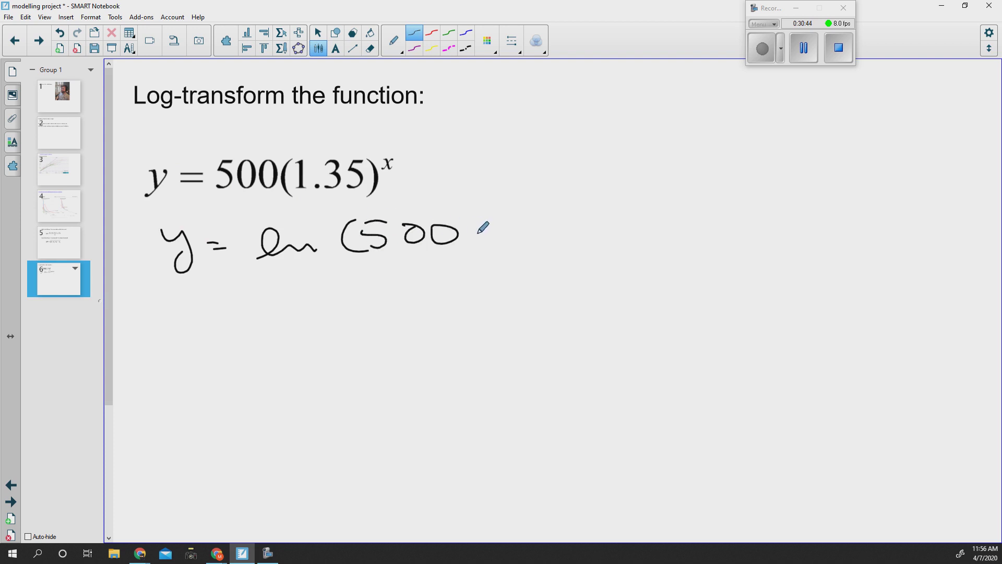
pyautogui.click(476, 235)
pyautogui.moveTo(505, 226)
pyautogui.mouseDown()
pyautogui.moveTo(503, 242)
pyautogui.moveTo(554, 229)
pyautogui.moveTo(543, 237)
pyautogui.mouseUp()
pyautogui.moveTo(563, 222)
pyautogui.mouseDown()
pyautogui.moveTo(571, 230)
pyautogui.moveTo(557, 236)
pyautogui.mouseUp()
pyautogui.moveTo(564, 218); pyautogui.dragTo(598, 217)
pyautogui.moveTo(587, 215); pyautogui.dragTo(608, 242)
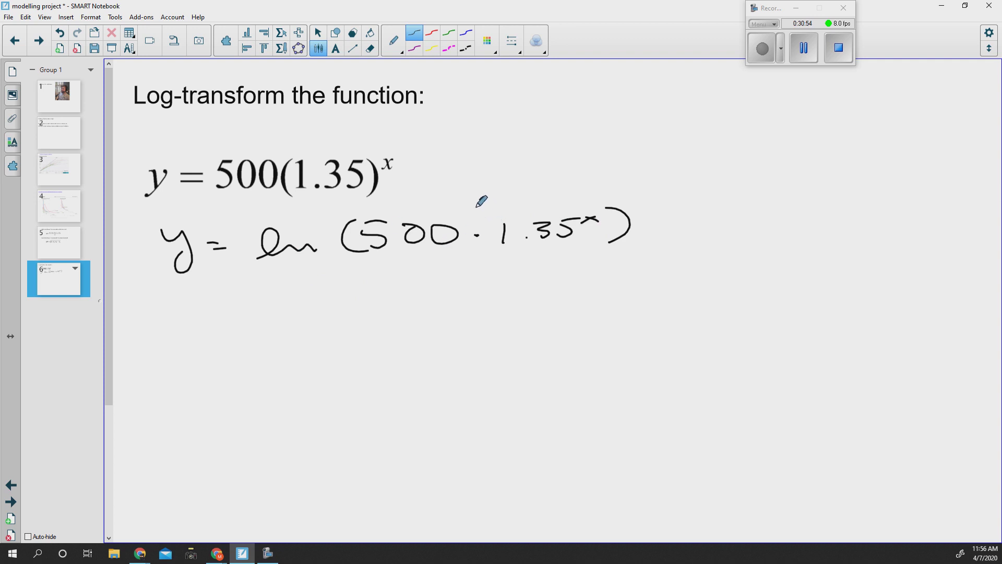
# Draw a downward arrow above the multiplication dot and handwrite y = ln 500 + ln 1.35^x on the line below.
pyautogui.moveTo(483, 197)
pyautogui.mouseDown()
pyautogui.moveTo(469, 212)
pyautogui.moveTo(478, 215)
pyautogui.mouseUp()
pyautogui.moveTo(481, 196); pyautogui.dragTo(485, 213)
pyautogui.moveTo(478, 207); pyautogui.dragTo(493, 207)
pyautogui.moveTo(158, 319); pyautogui.dragTo(324, 317)
pyautogui.moveTo(356, 308)
pyautogui.mouseDown()
pyautogui.moveTo(342, 299)
pyautogui.moveTo(415, 303)
pyautogui.mouseUp()
pyautogui.moveTo(404, 303)
pyautogui.mouseDown()
pyautogui.moveTo(403, 315)
pyautogui.moveTo(508, 314)
pyautogui.moveTo(572, 291)
pyautogui.moveTo(565, 307)
pyautogui.mouseUp()
pyautogui.click(543, 307)
pyautogui.moveTo(582, 298)
pyautogui.mouseDown()
pyautogui.moveTo(596, 303)
pyautogui.moveTo(598, 288)
pyautogui.moveTo(620, 285)
pyautogui.mouseUp()
pyautogui.moveTo(609, 284); pyautogui.dragTo(616, 292)
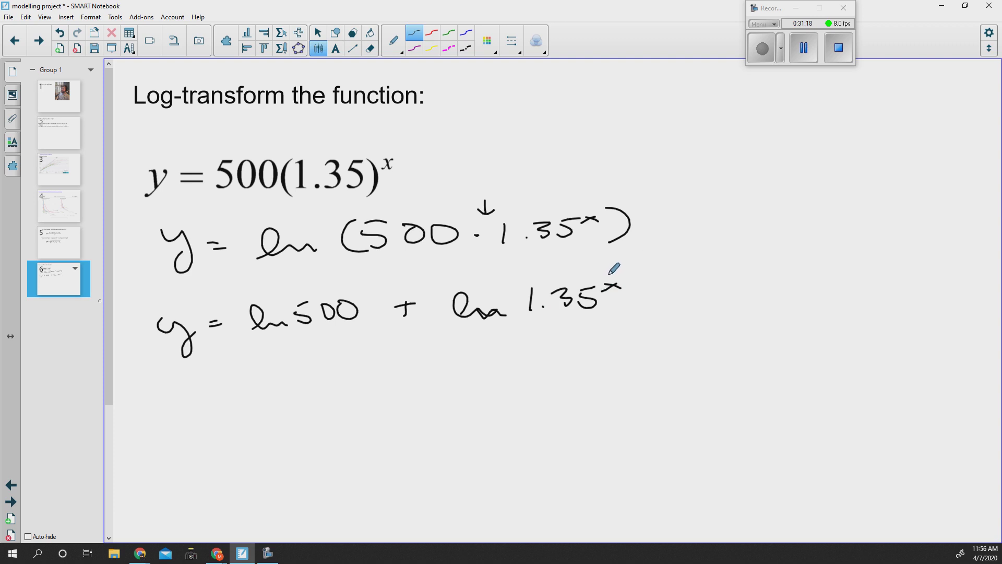
# Draw an arrow from the exponent x to the front of its logarithm and handwrite y = ln(1.35) x + ln(500) below.
pyautogui.moveTo(609, 277)
pyautogui.mouseDown()
pyautogui.moveTo(536, 273)
pyautogui.moveTo(457, 290)
pyautogui.mouseUp()
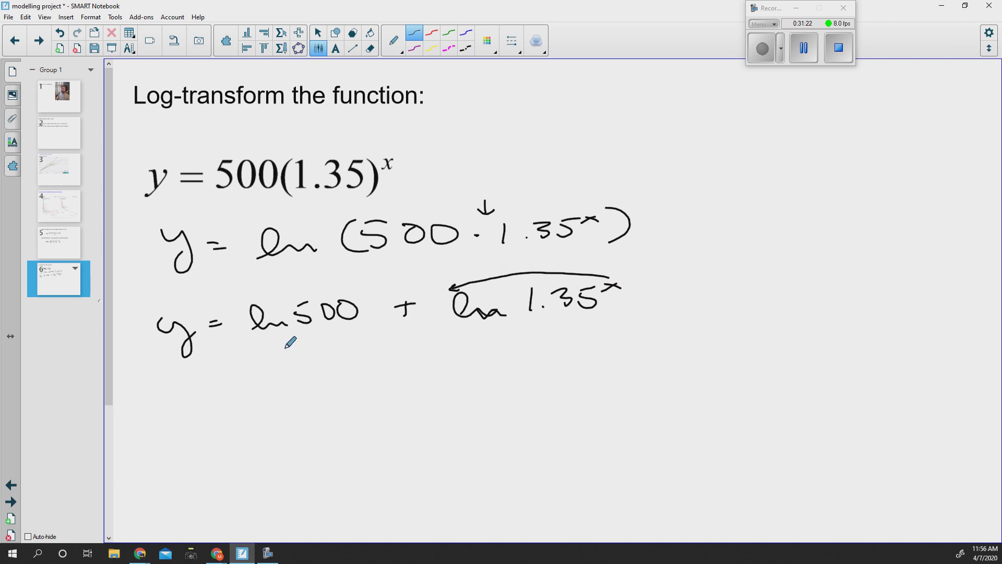
pyautogui.moveTo(208, 363)
pyautogui.mouseDown()
pyautogui.moveTo(233, 366)
pyautogui.moveTo(225, 410)
pyautogui.mouseUp()
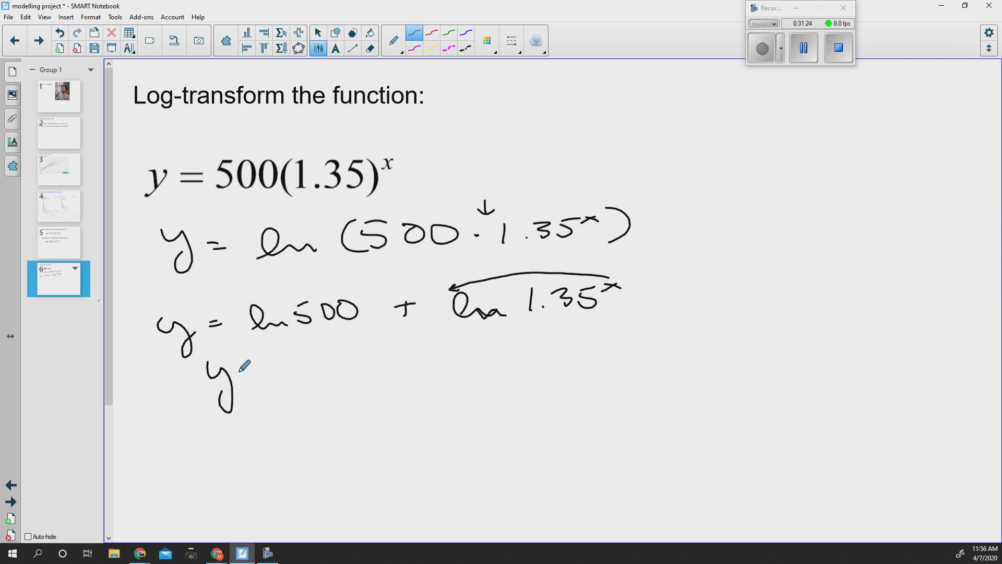
pyautogui.moveTo(251, 370); pyautogui.dragTo(259, 371)
pyautogui.moveTo(253, 376); pyautogui.dragTo(261, 375)
pyautogui.moveTo(284, 386)
pyautogui.mouseDown()
pyautogui.moveTo(292, 365)
pyautogui.moveTo(326, 383)
pyautogui.moveTo(403, 365)
pyautogui.moveTo(411, 353)
pyautogui.moveTo(413, 372)
pyautogui.moveTo(449, 358)
pyautogui.moveTo(452, 372)
pyautogui.moveTo(484, 372)
pyautogui.mouseUp()
pyautogui.click(370, 370)
pyautogui.moveTo(473, 365)
pyautogui.mouseDown()
pyautogui.moveTo(526, 360)
pyautogui.moveTo(563, 371)
pyautogui.moveTo(620, 355)
pyautogui.mouseUp()
pyautogui.moveTo(616, 346)
pyautogui.mouseDown()
pyautogui.moveTo(636, 357)
pyautogui.moveTo(618, 375)
pyautogui.mouseUp()
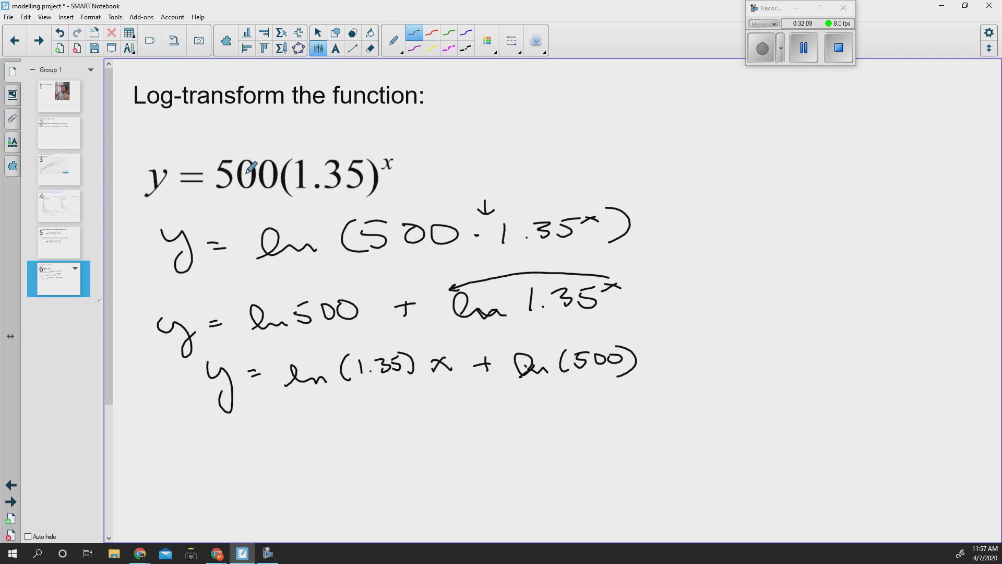
# Double-underline the 500 in the original function y = 500(1.35)^x.
pyautogui.moveTo(242, 197); pyautogui.dragTo(268, 200)
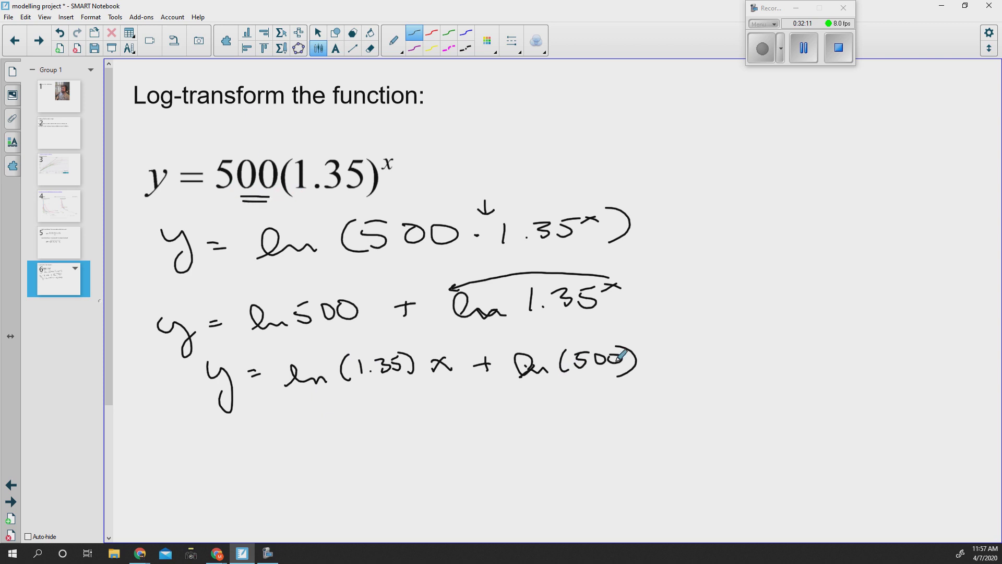